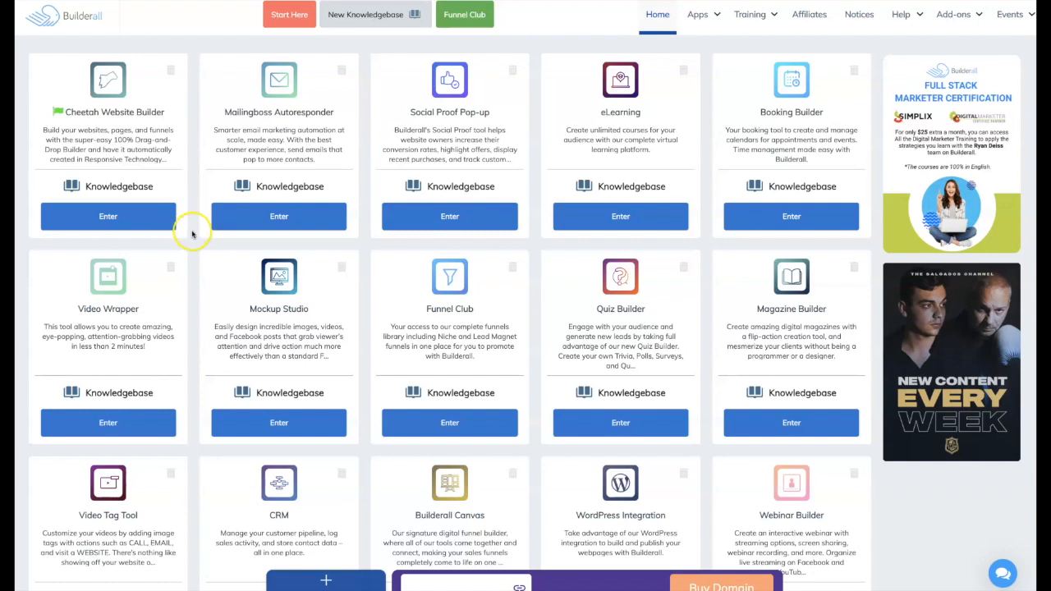
Open the Cheetah Website Builder and look through the published and unpublished websites
click(96, 223)
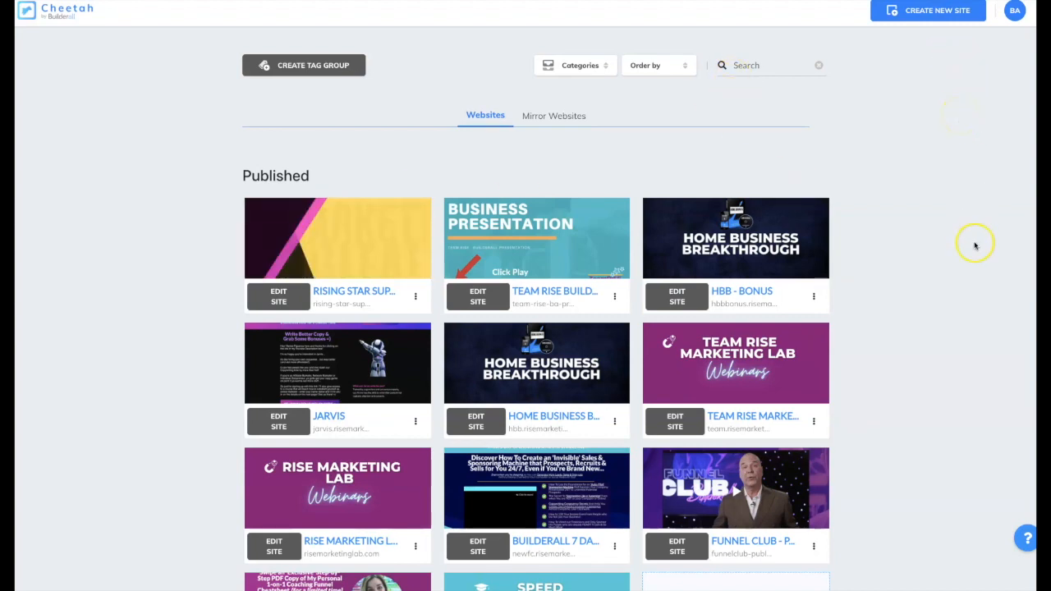
scroll(974, 242, down, 5)
scroll(973, 245, down, 4)
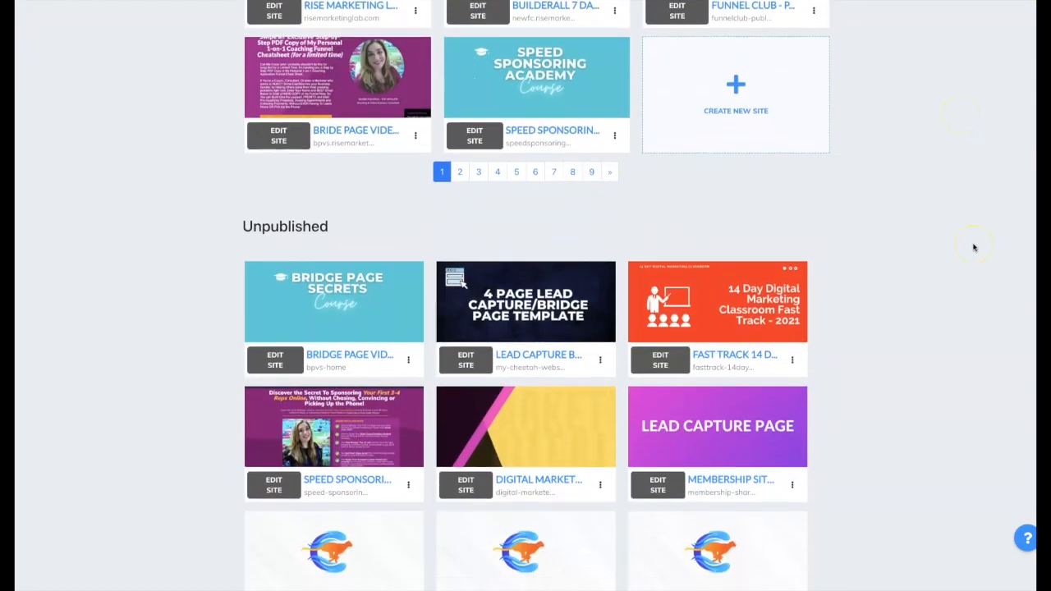
scroll(973, 244, up, 10)
scroll(973, 247, down, 9)
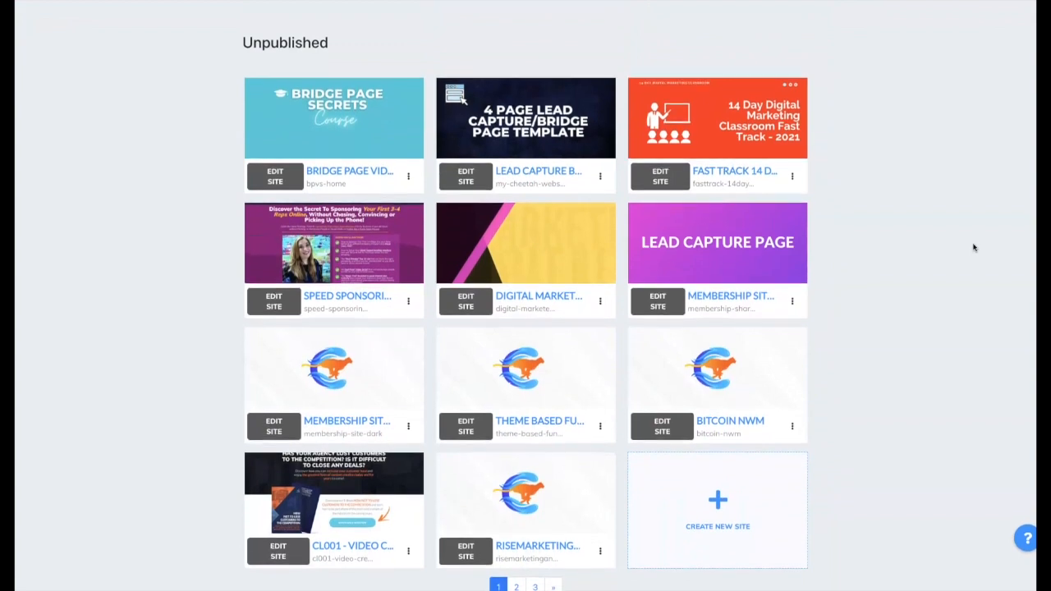
scroll(973, 247, up, 6)
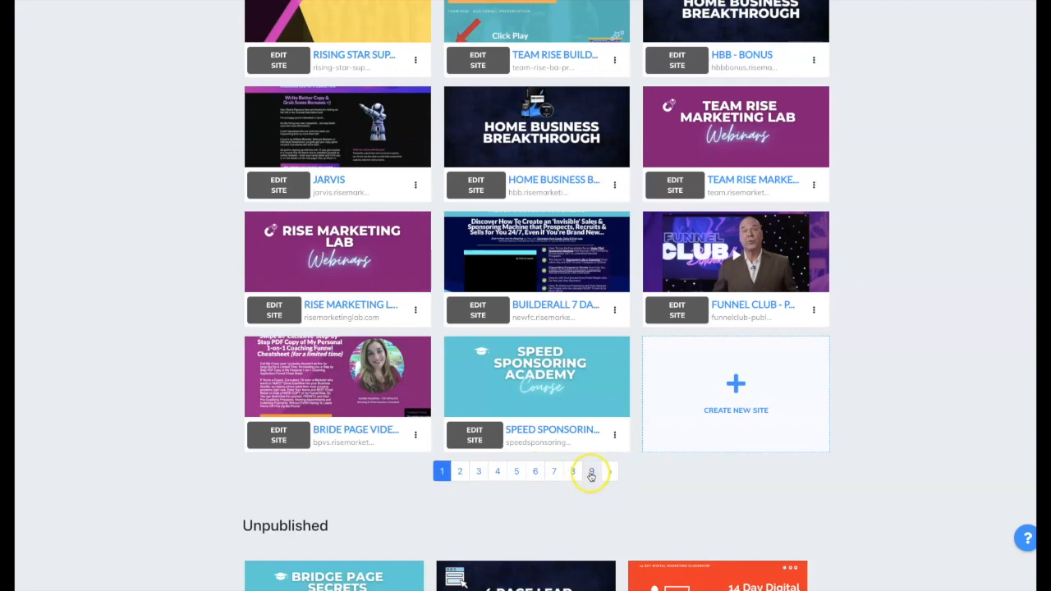
scroll(897, 285, up, 1)
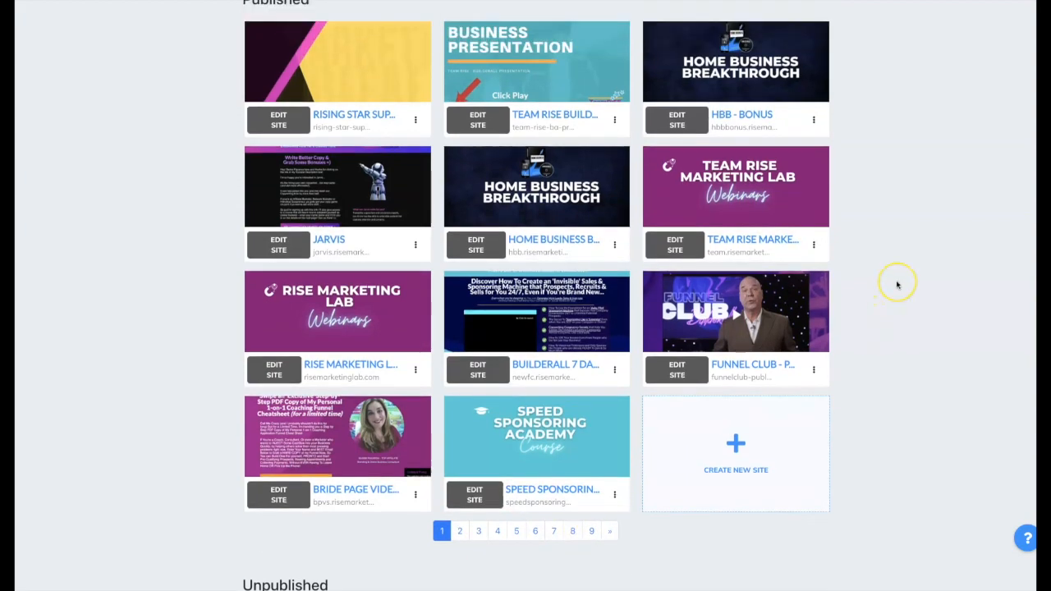
scroll(897, 284, up, 3)
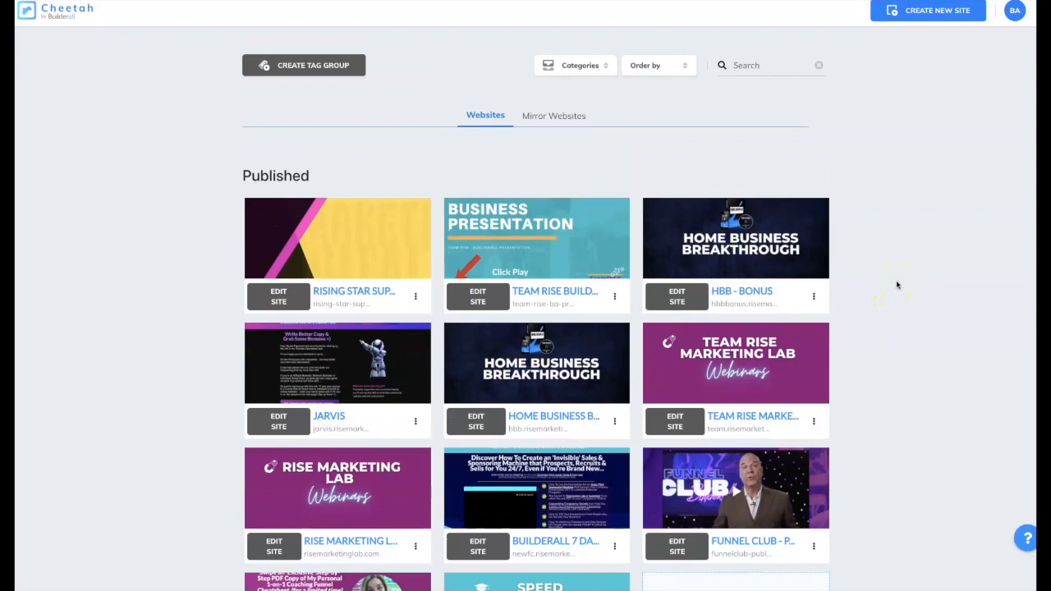
scroll(897, 285, down, 2)
scroll(897, 284, up, 2)
Create a new site from the professional Blank Template, confirm its publication and skip the welcome tour
click(934, 17)
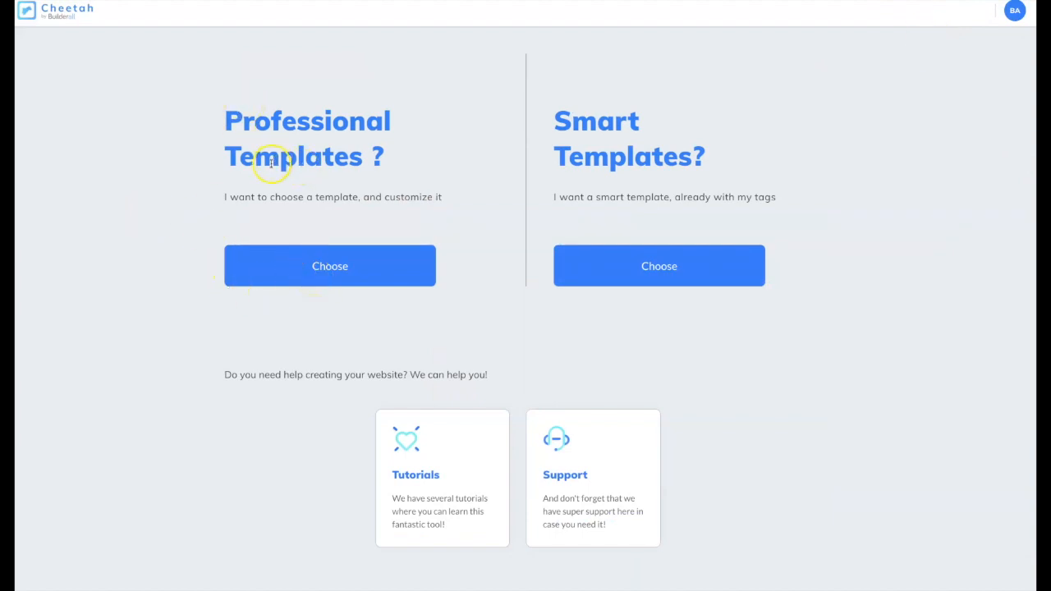
click(331, 268)
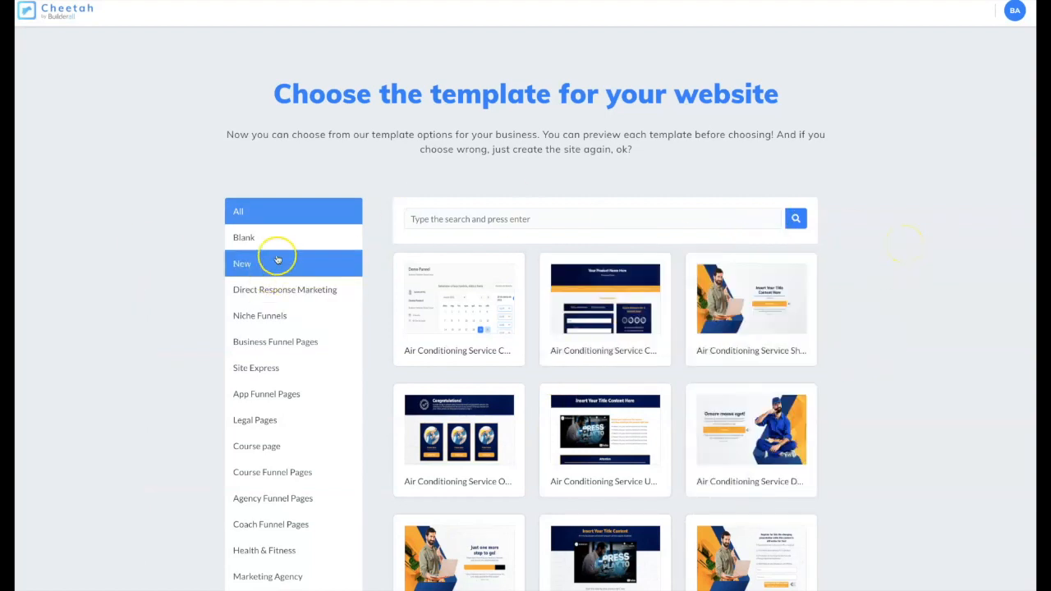
click(255, 239)
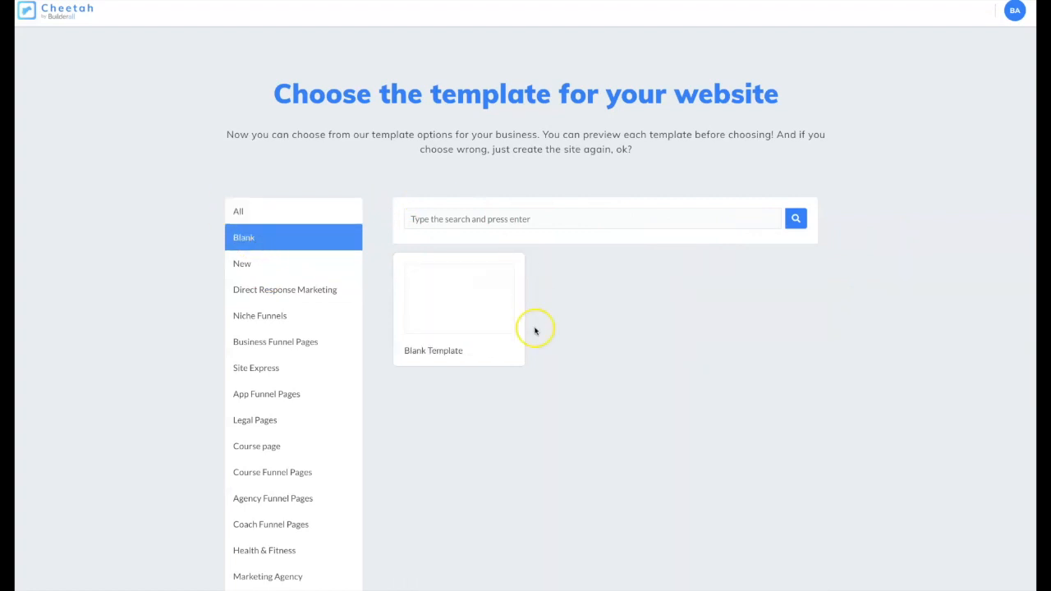
click(461, 333)
click(462, 334)
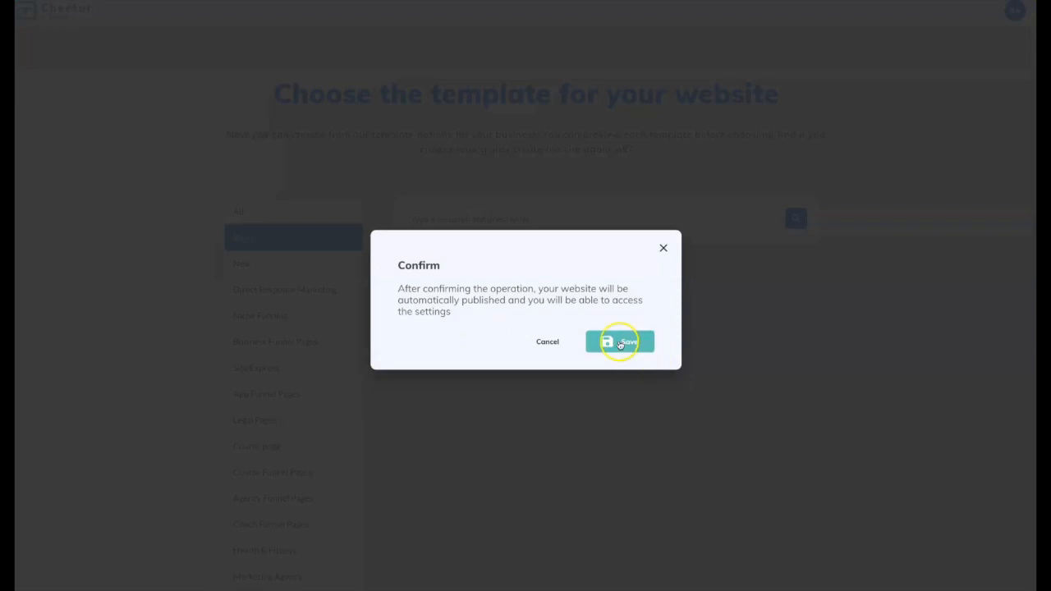
click(618, 341)
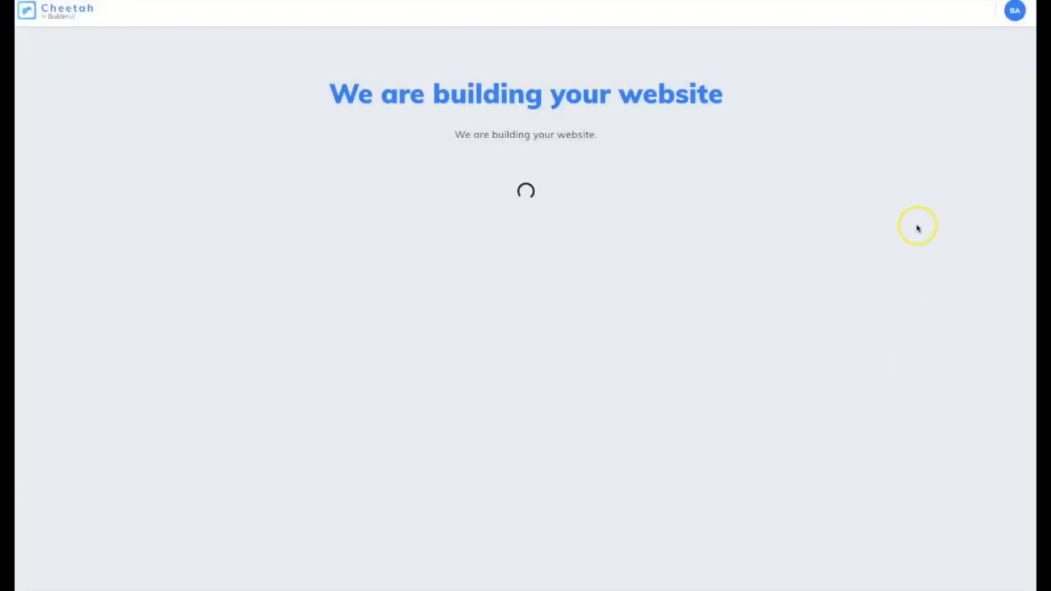
click(918, 230)
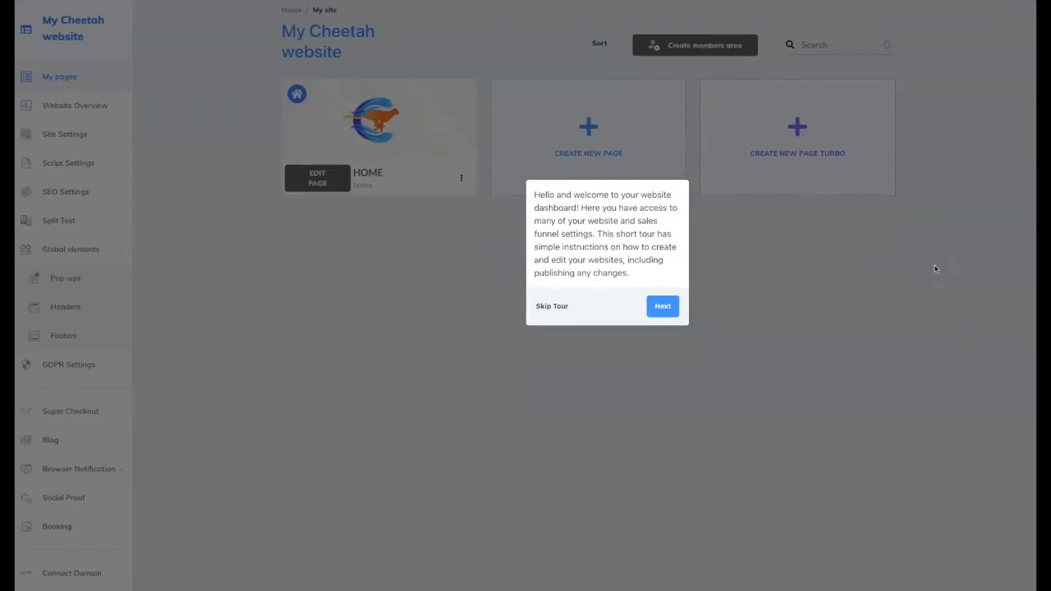
click(545, 309)
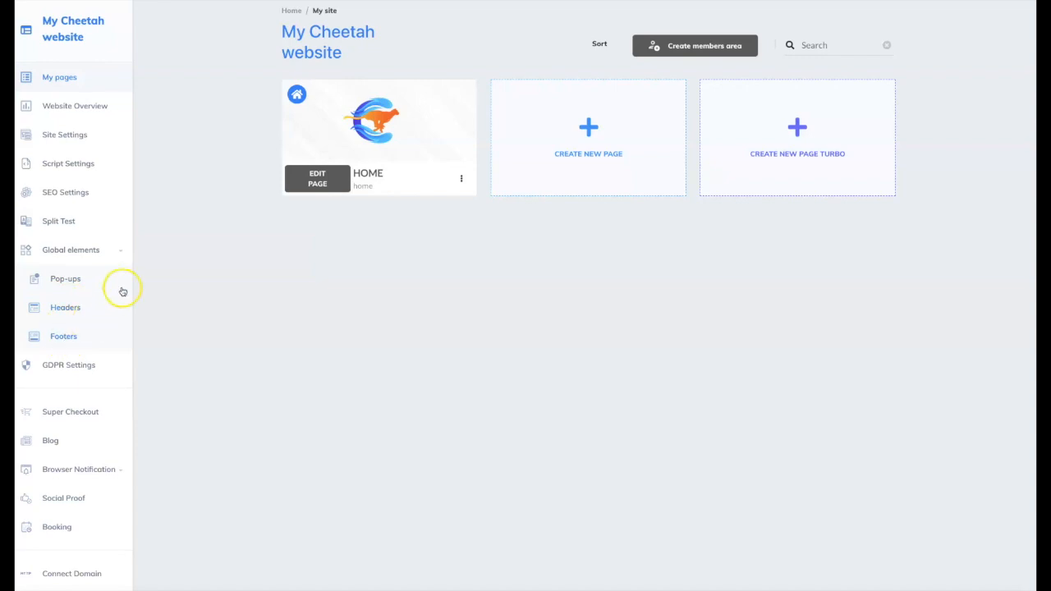
Look over the new site's dashboard, including Super Checkout, Blog, Browser Notification, Social Proof, Booking and the Home page's options
scroll(122, 289, down, 3)
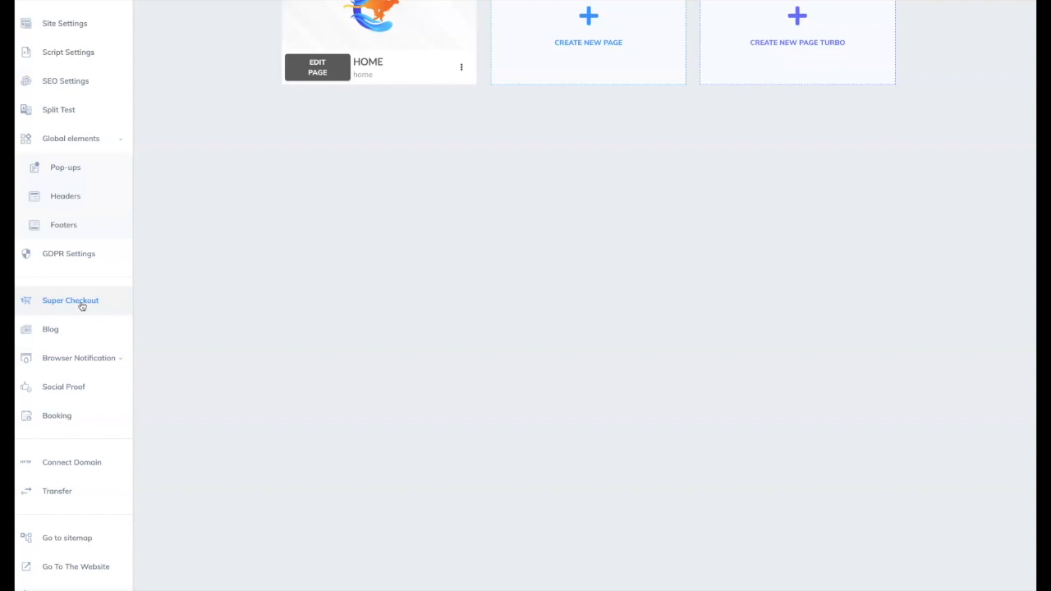
click(86, 305)
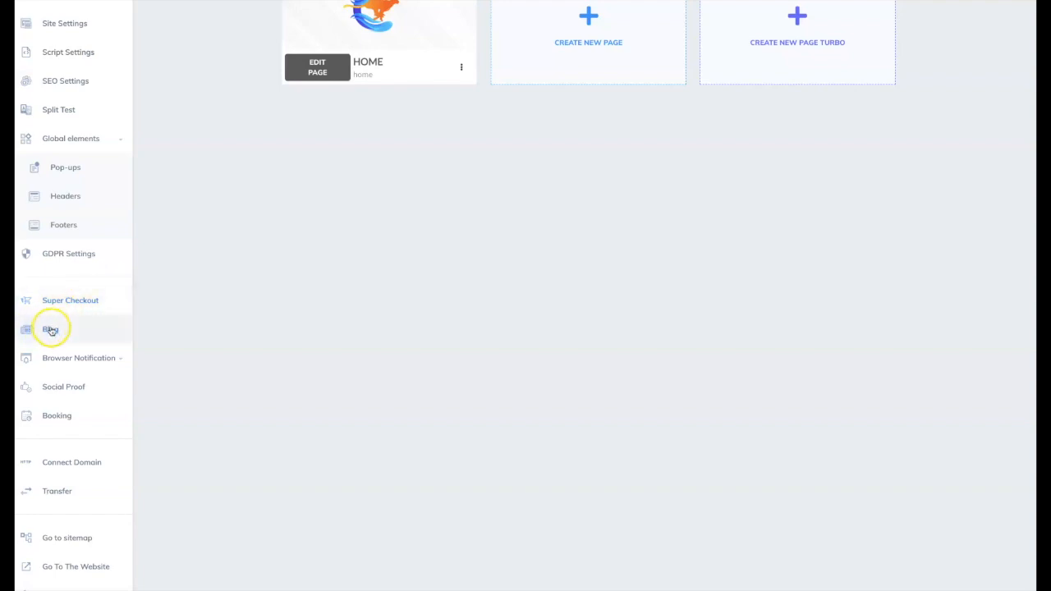
click(105, 363)
click(74, 394)
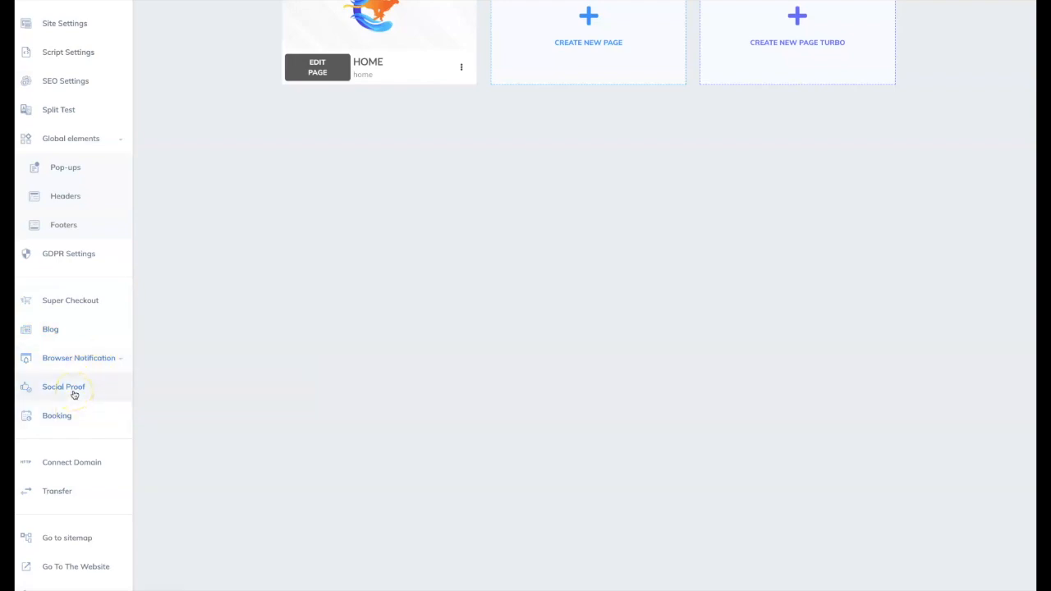
click(71, 419)
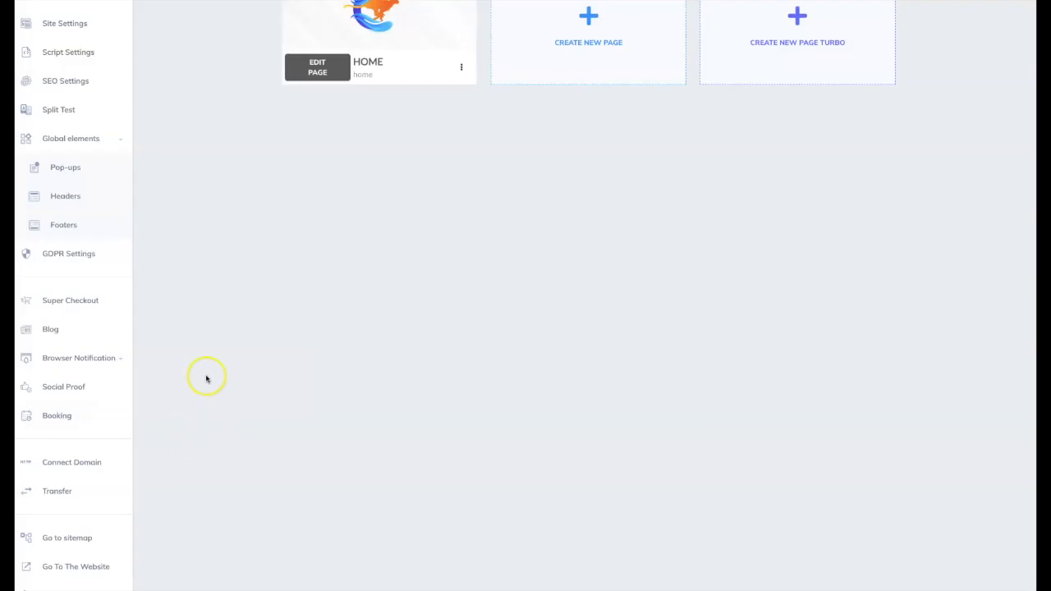
scroll(206, 379, up, 3)
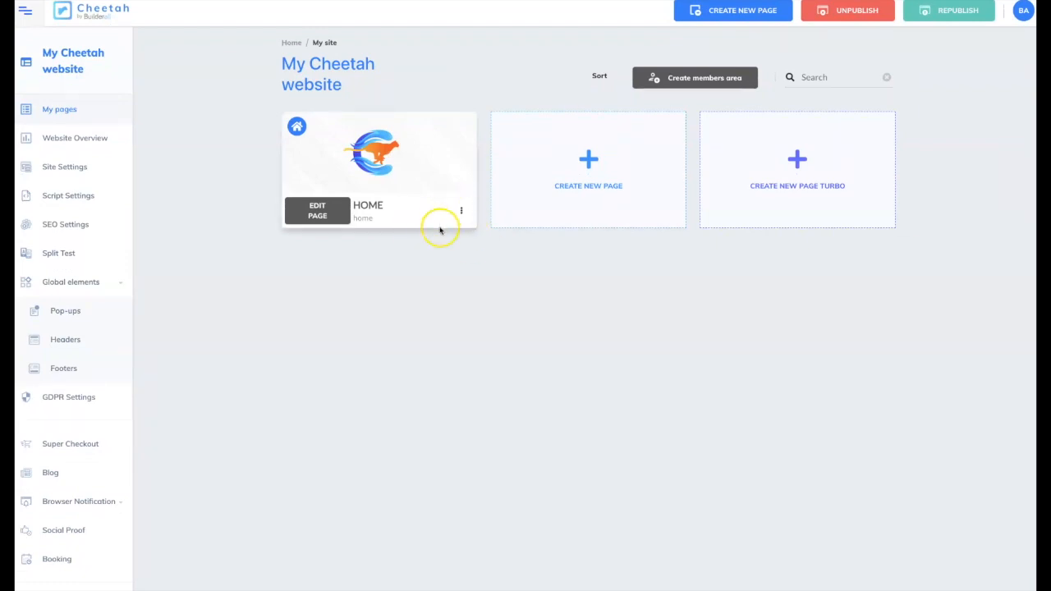
click(461, 213)
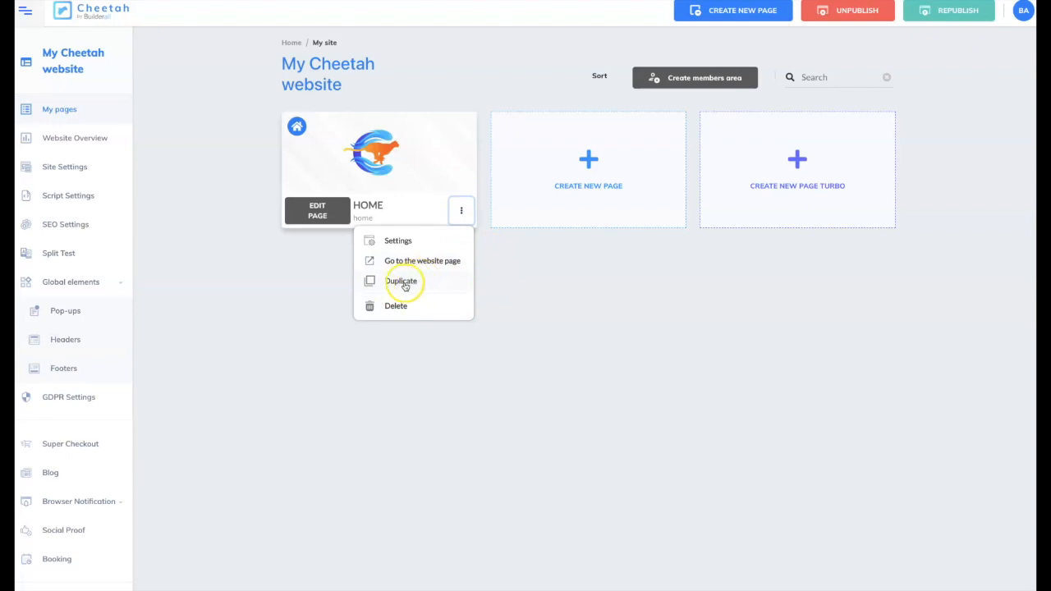
click(611, 291)
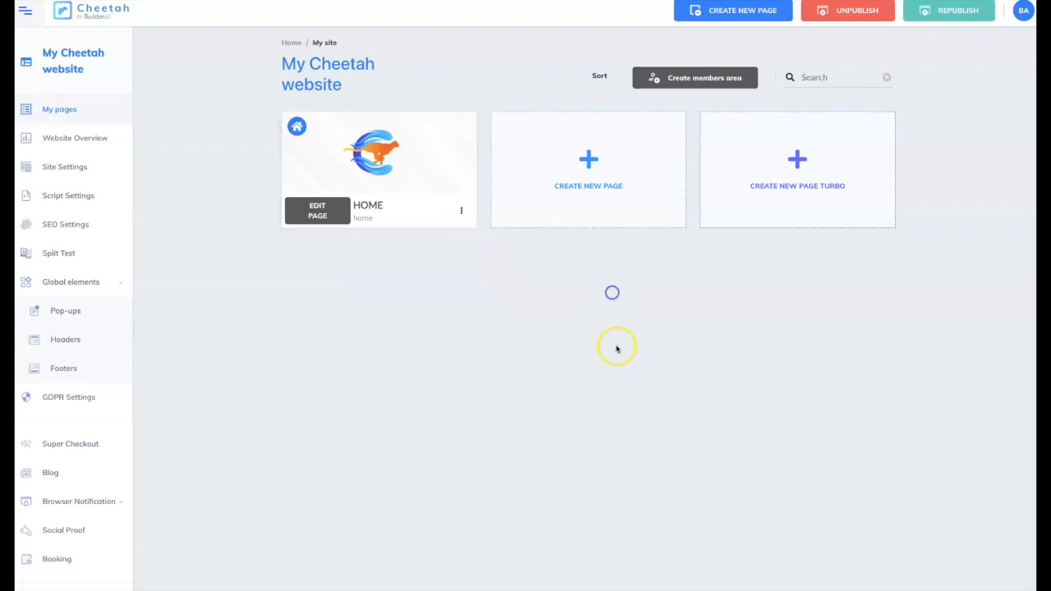
click(684, 84)
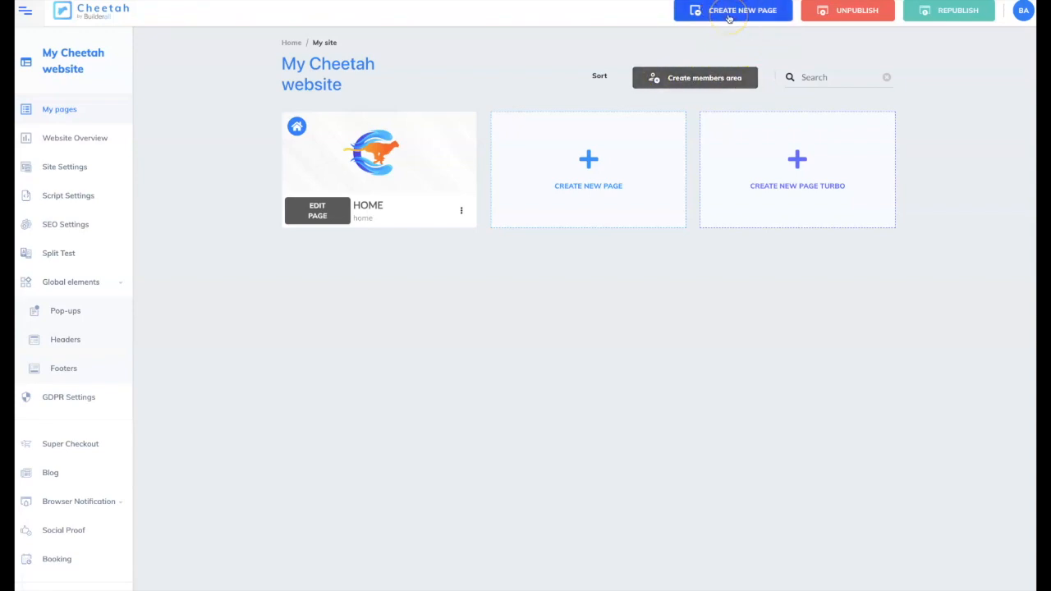
click(947, 20)
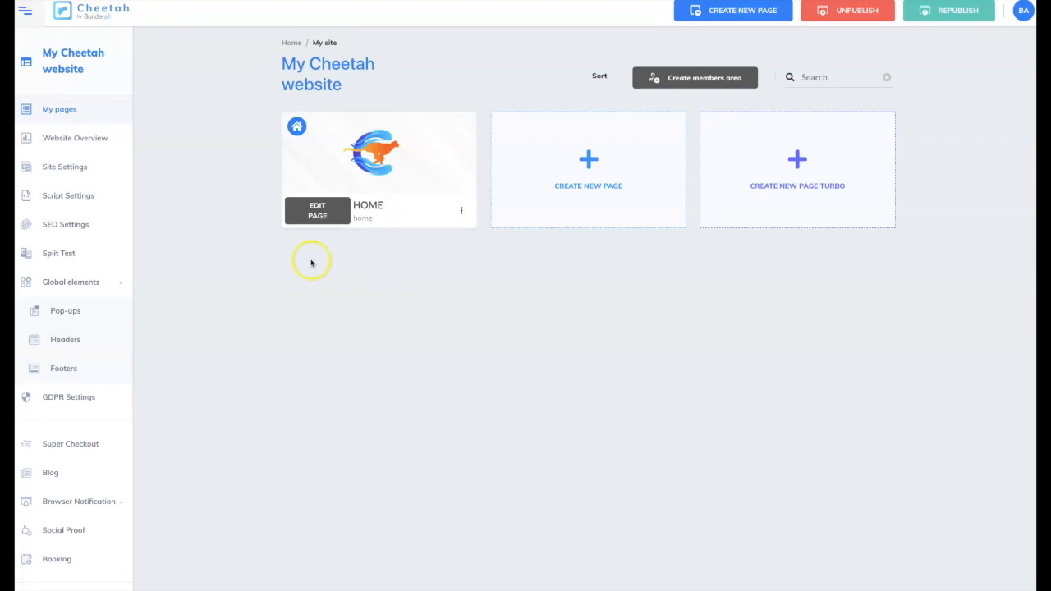
Open the Home page for editing and look over the general settings form for adding a new page
click(312, 215)
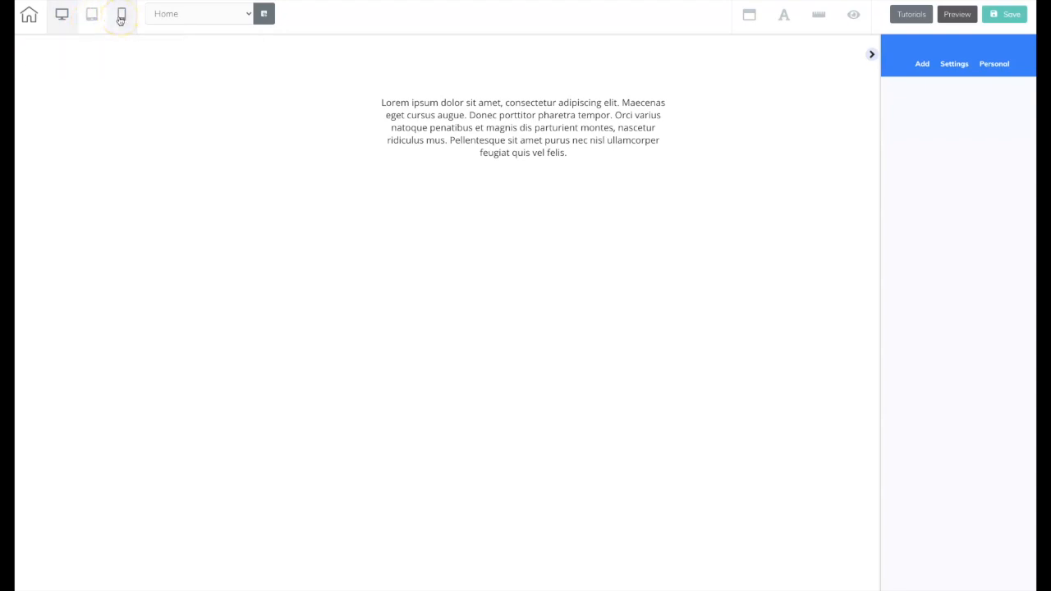
click(263, 13)
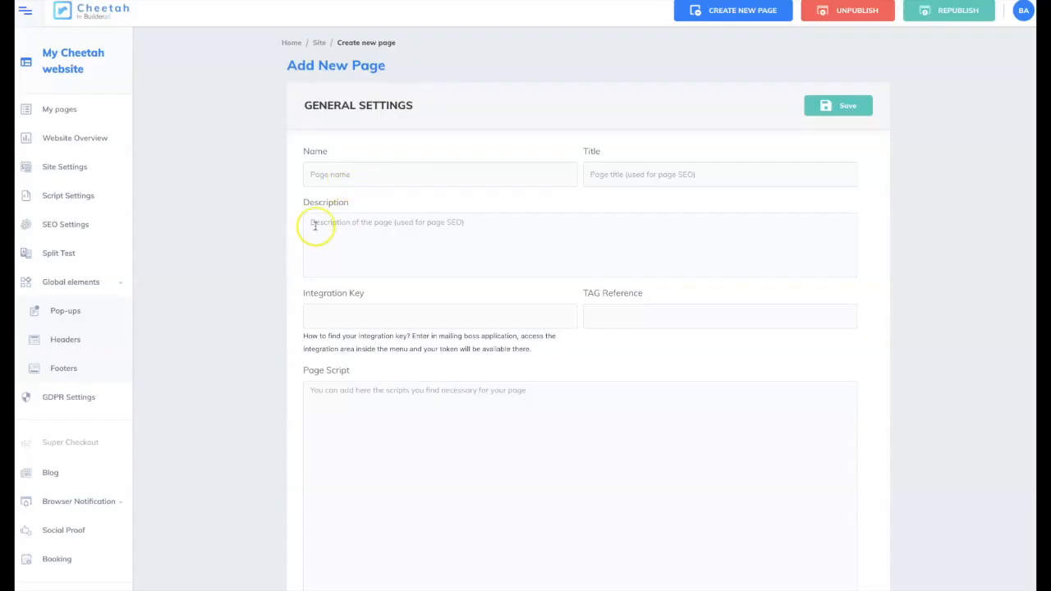
scroll(427, 271, down, 2)
scroll(427, 273, down, 3)
scroll(429, 270, up, 5)
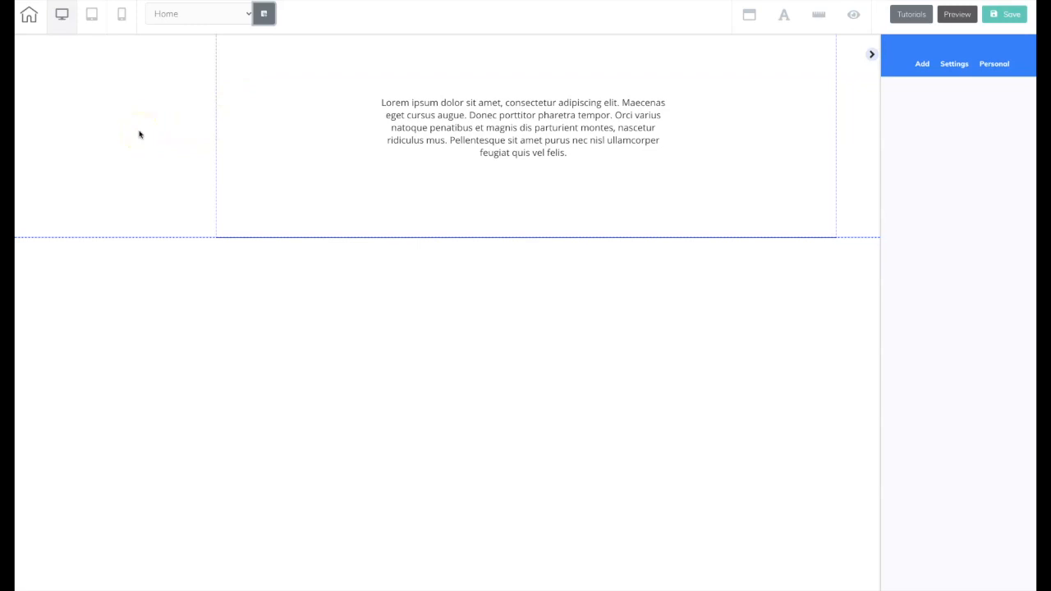
Try a red page background (RGB 253, 13, 13) and restore white
click(752, 19)
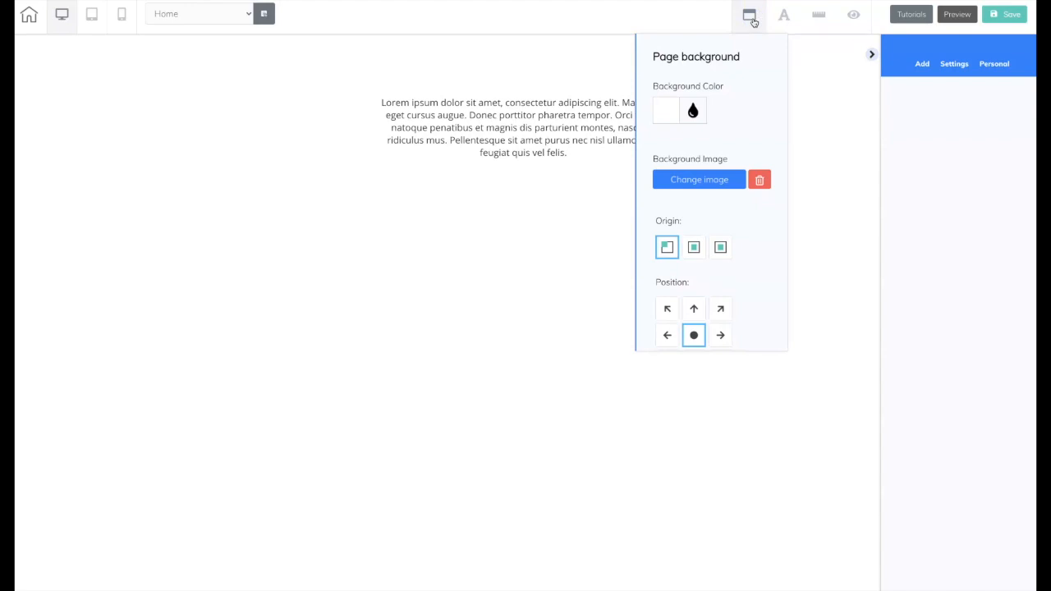
click(675, 111)
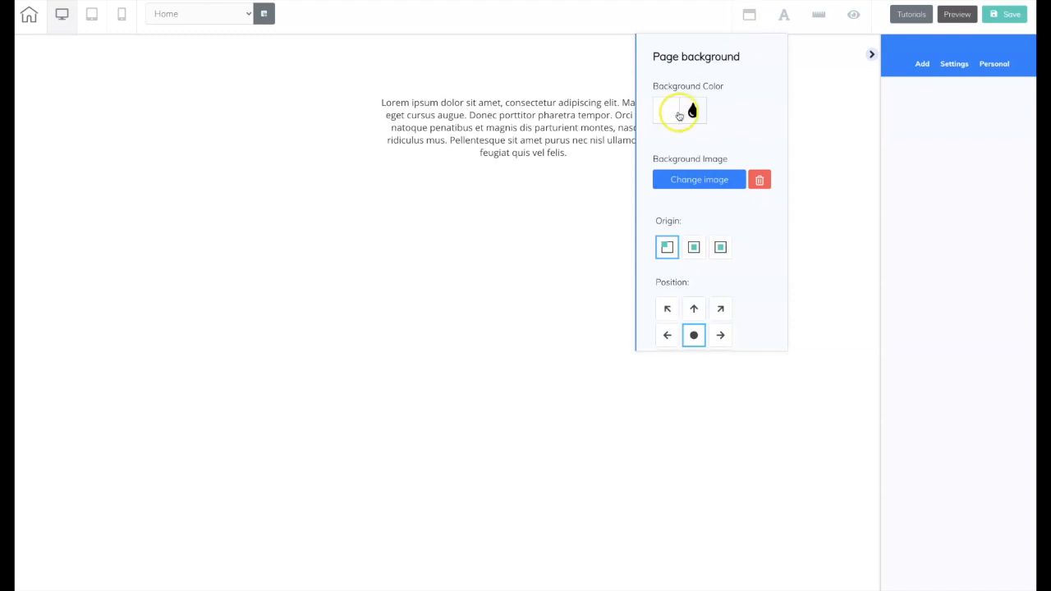
click(756, 145)
drag(755, 145, 760, 136)
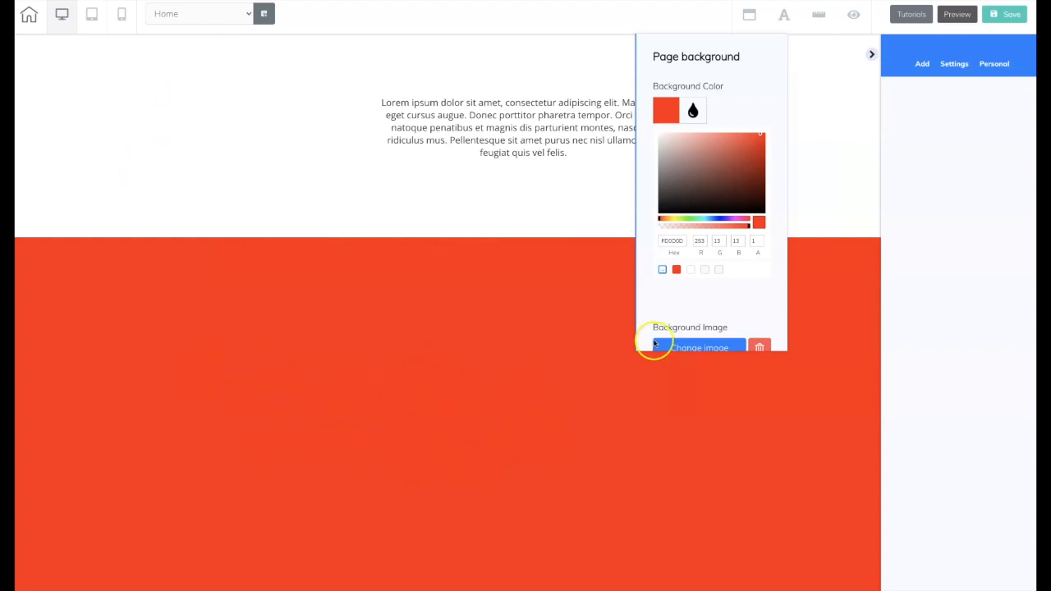
click(692, 270)
Look through the page background's image, origin and position options
scroll(739, 296, down, 2)
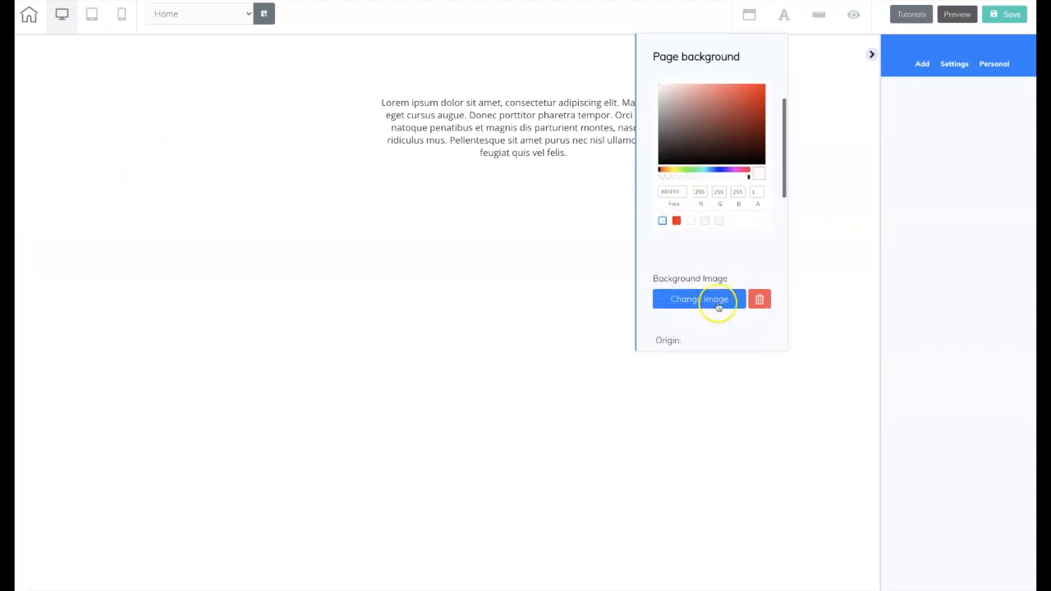
scroll(704, 308, down, 1)
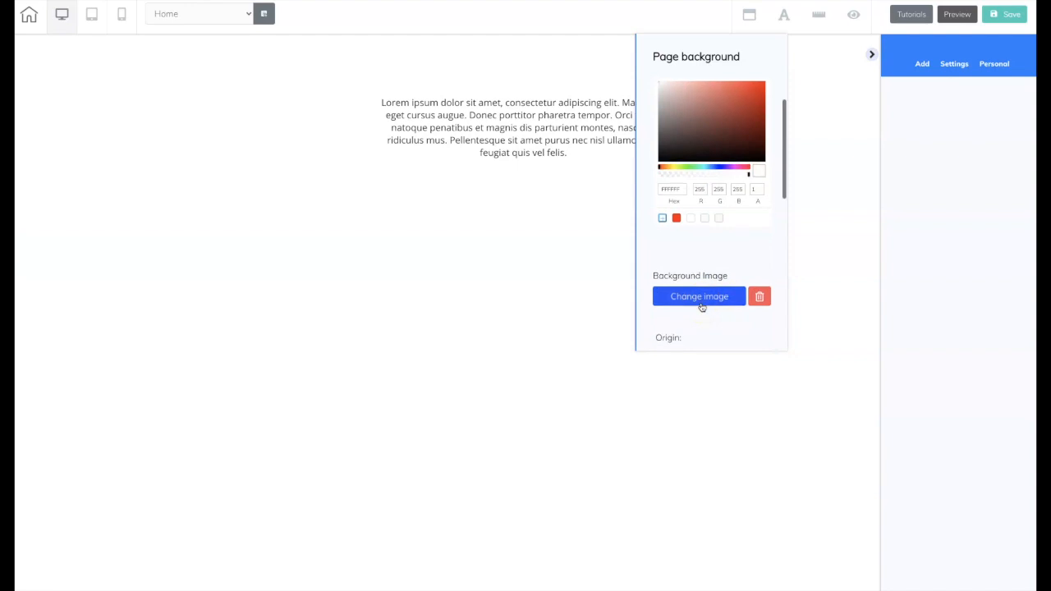
scroll(700, 307, down, 3)
scroll(759, 289, down, 1)
scroll(758, 289, down, 3)
scroll(758, 287, up, 8)
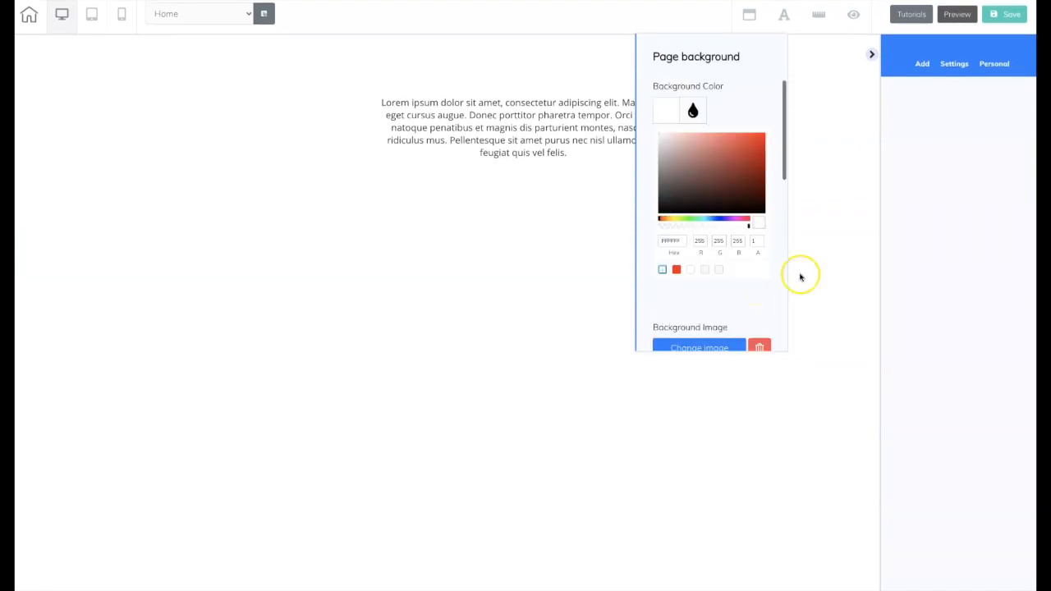
Open the site fonts settings and examine the Title H1 font family and size options
click(784, 18)
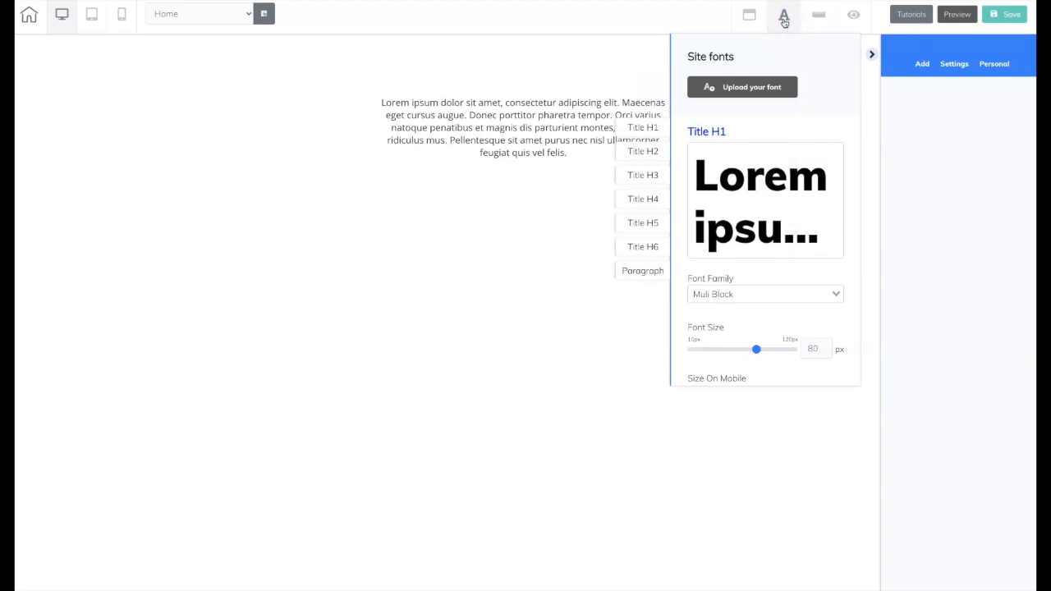
click(784, 19)
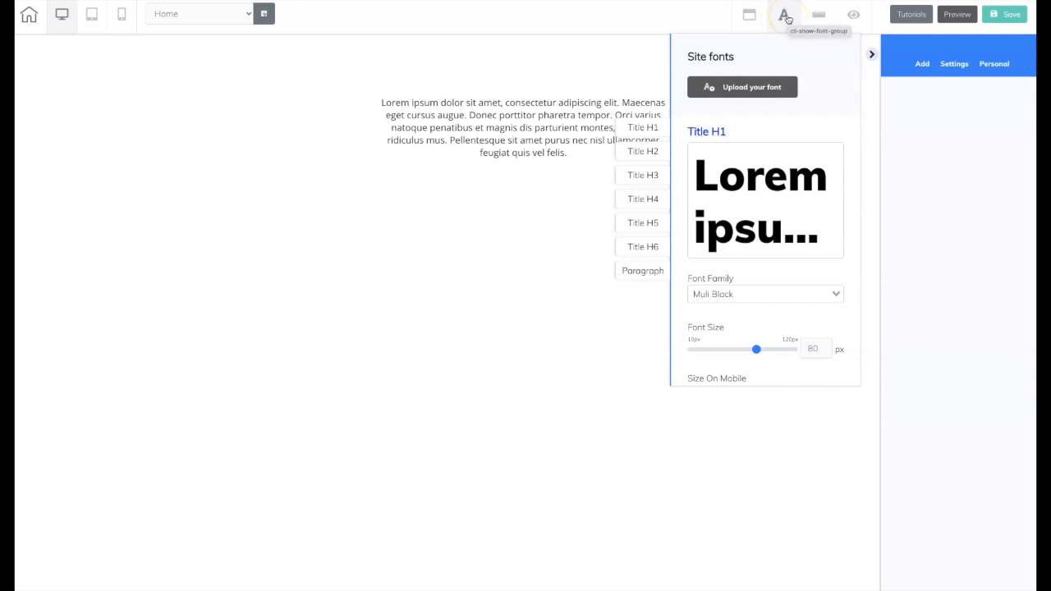
click(785, 20)
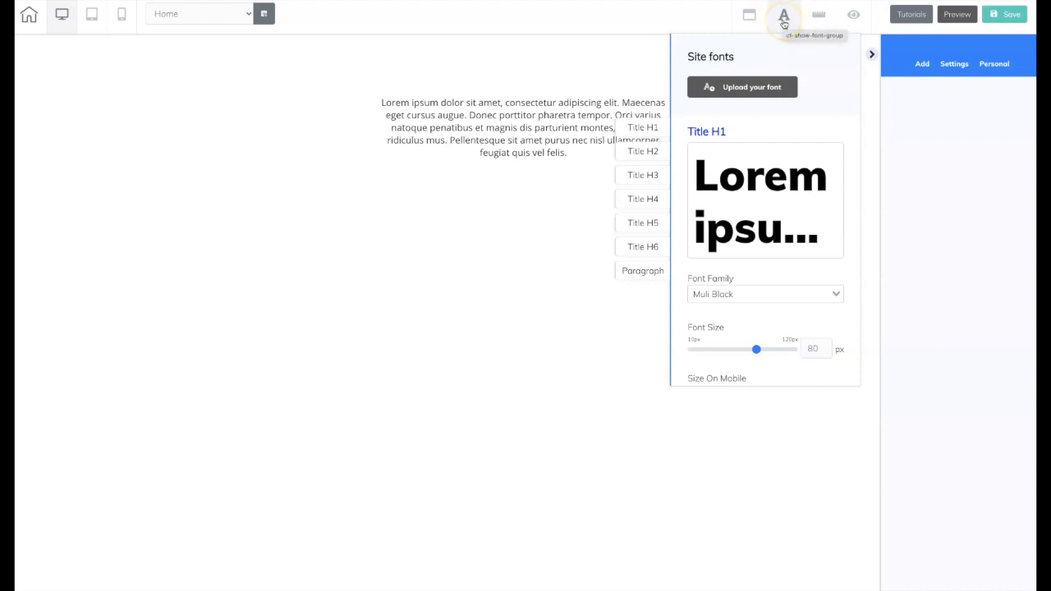
click(785, 23)
click(642, 136)
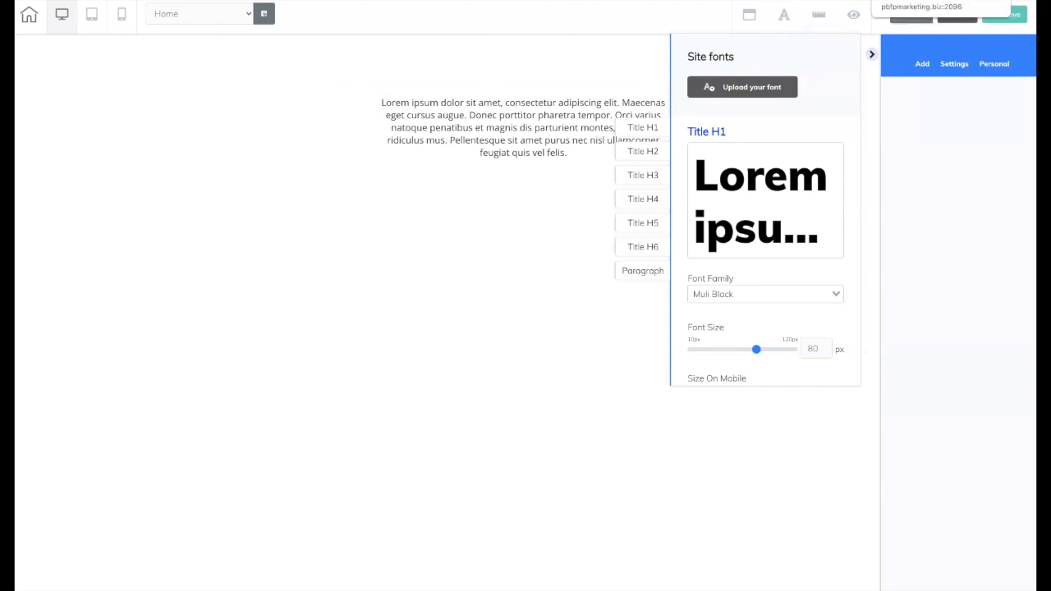
Look through the font settings for Title H2 to H6, Paragraph and Title H1, and check the font upload option
click(646, 149)
click(647, 176)
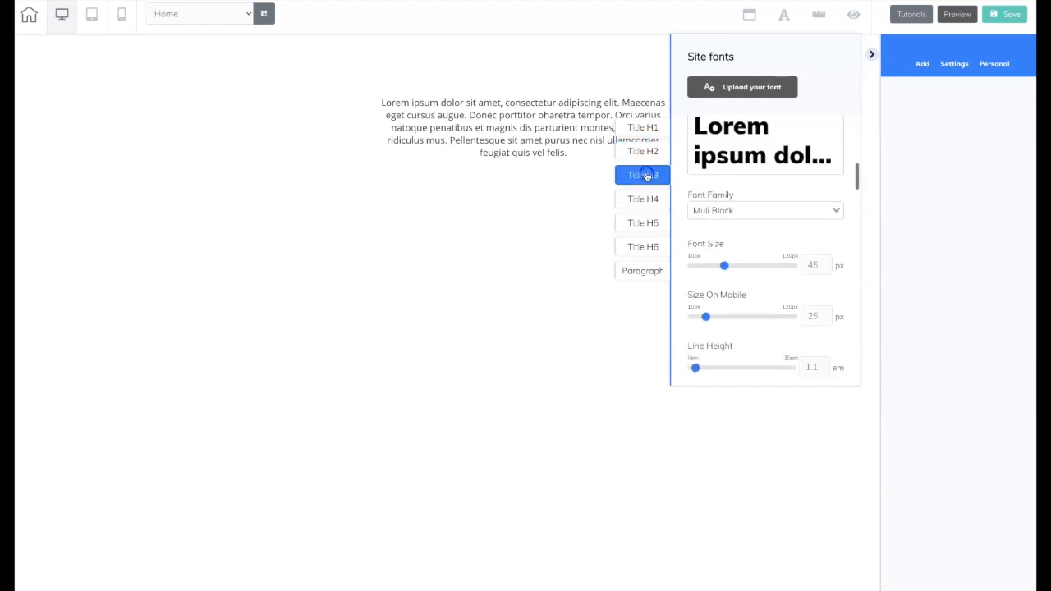
click(640, 198)
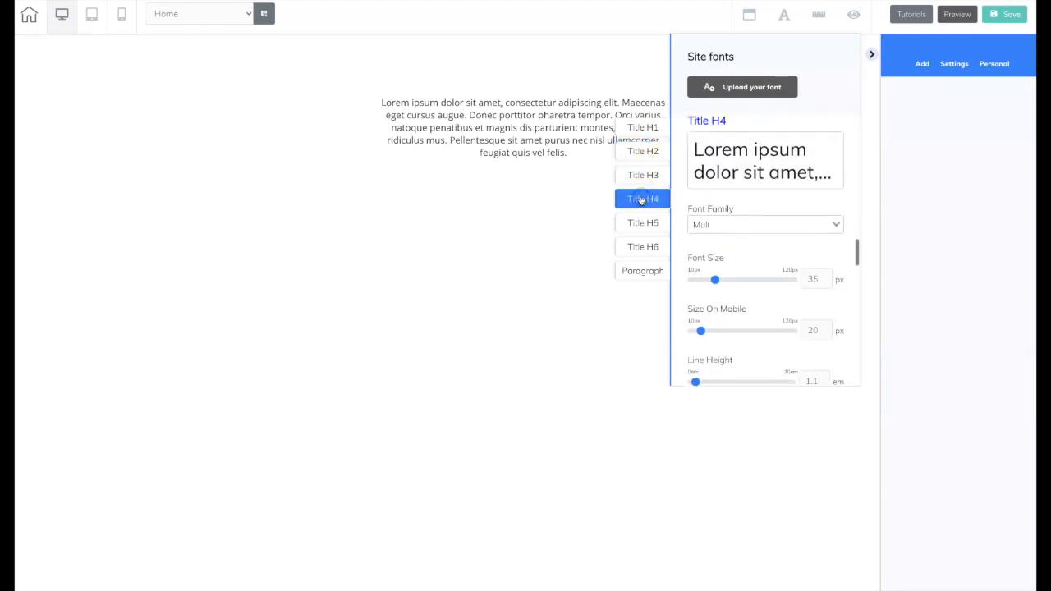
click(649, 222)
click(642, 245)
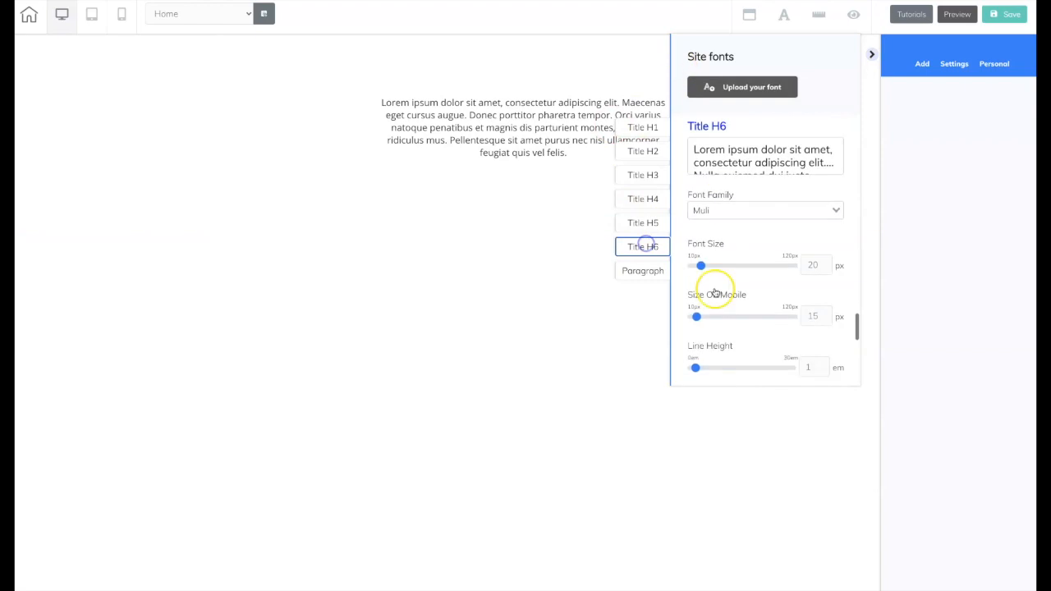
click(645, 273)
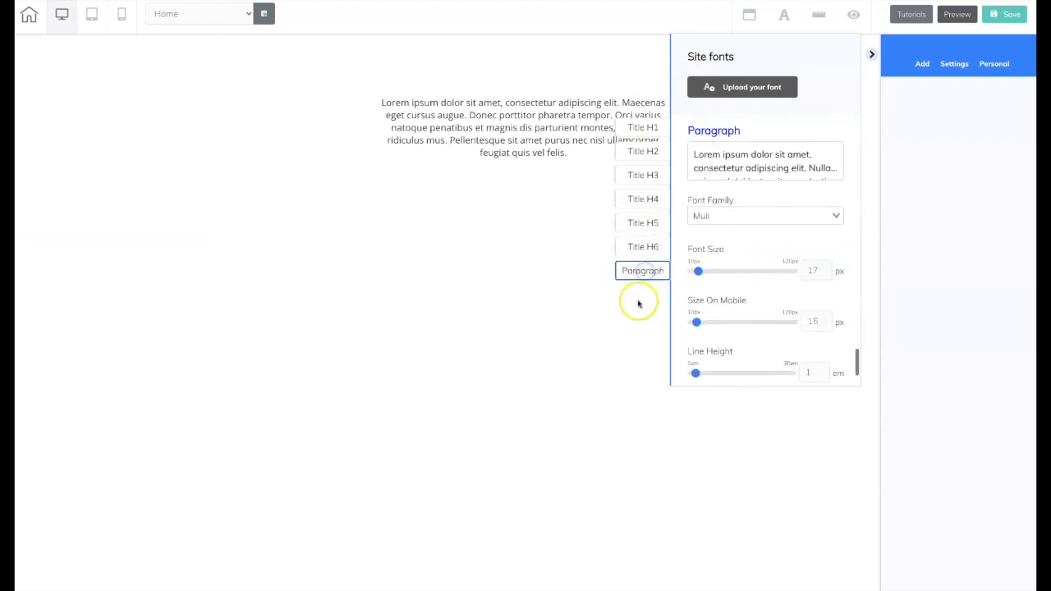
click(649, 129)
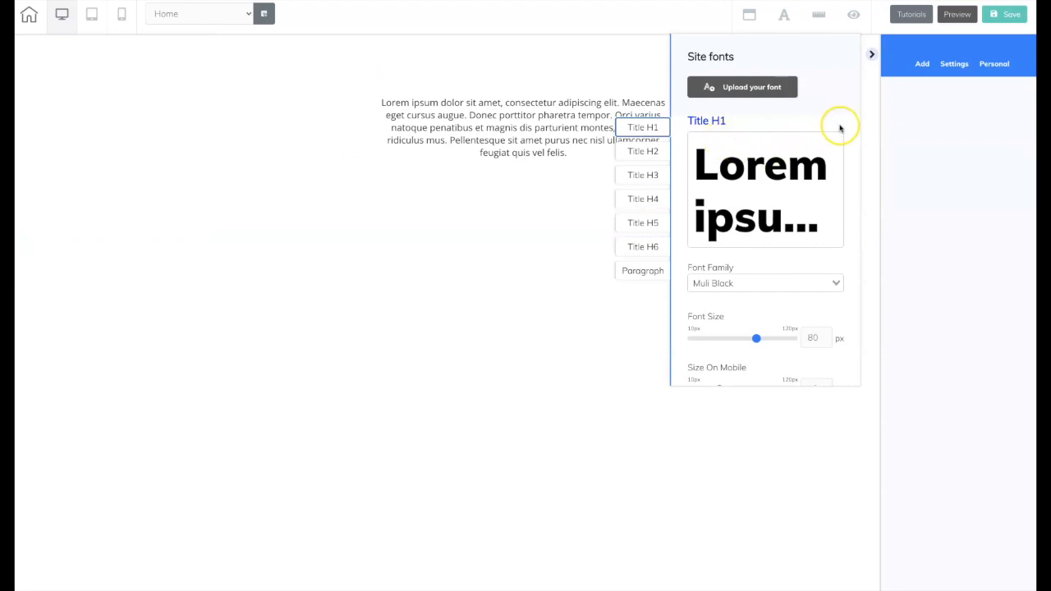
click(743, 87)
click(832, 230)
Set the Title H1 font size to 50 px and its size on mobile to 30 px
scroll(849, 237, down, 1)
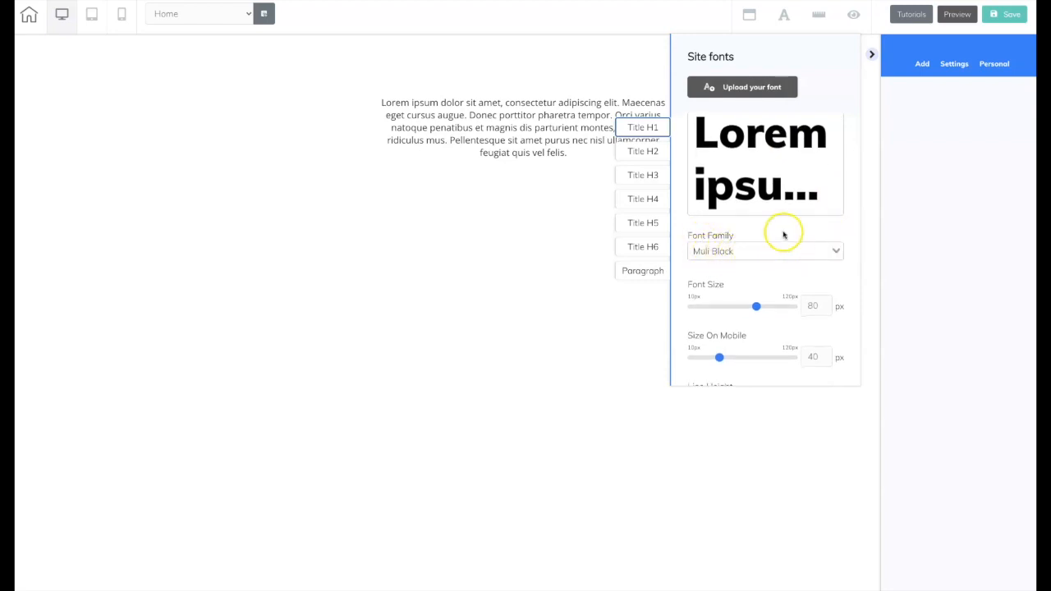
scroll(782, 234, down, 1)
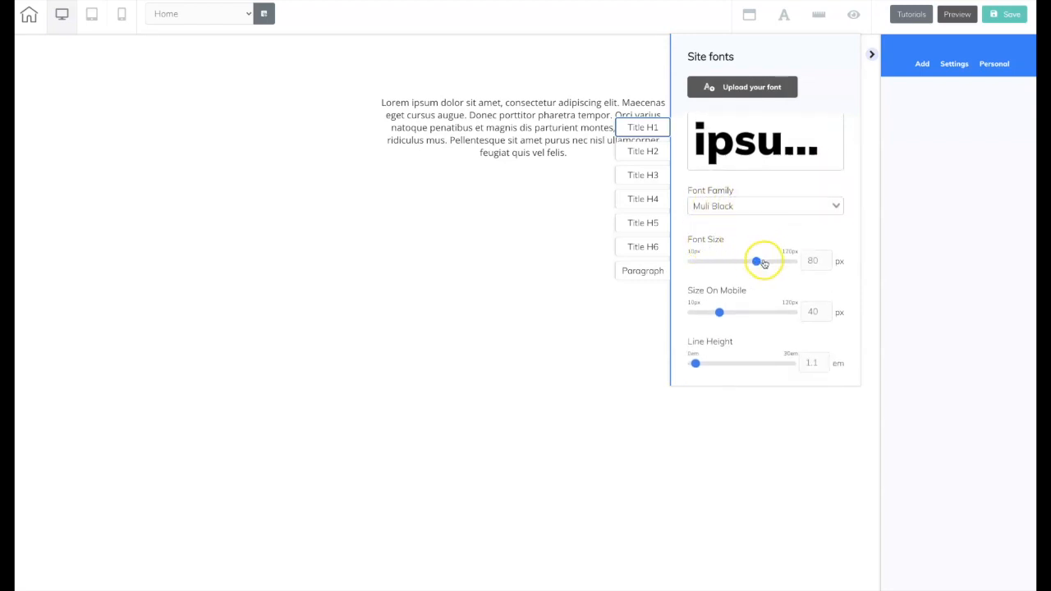
click(814, 260)
text(5)
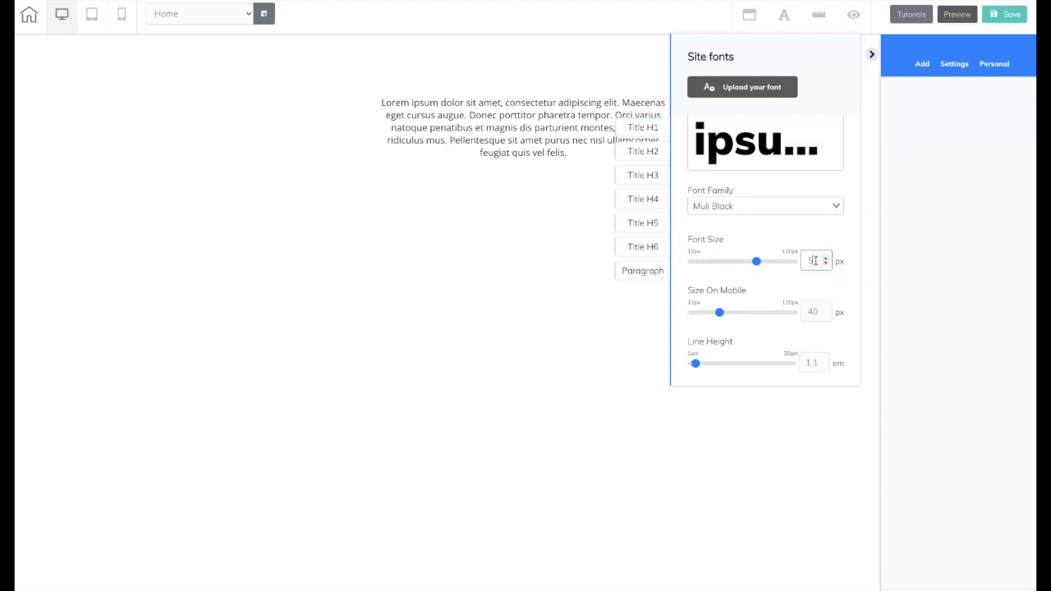
text(0)
click(719, 315)
click(817, 311)
scroll(809, 312, down, 1)
double_click(813, 272)
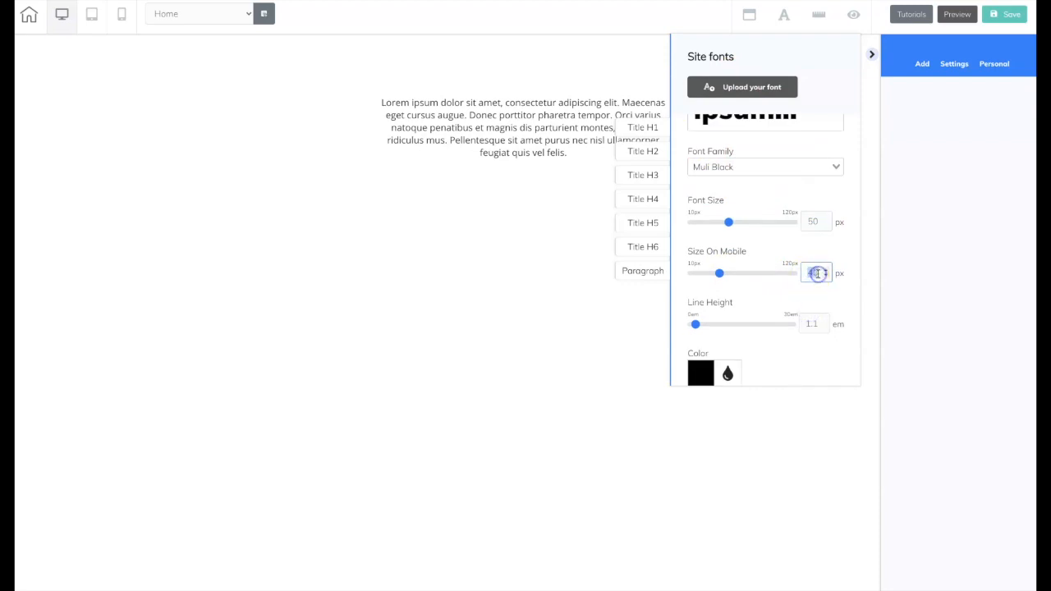
text(3)
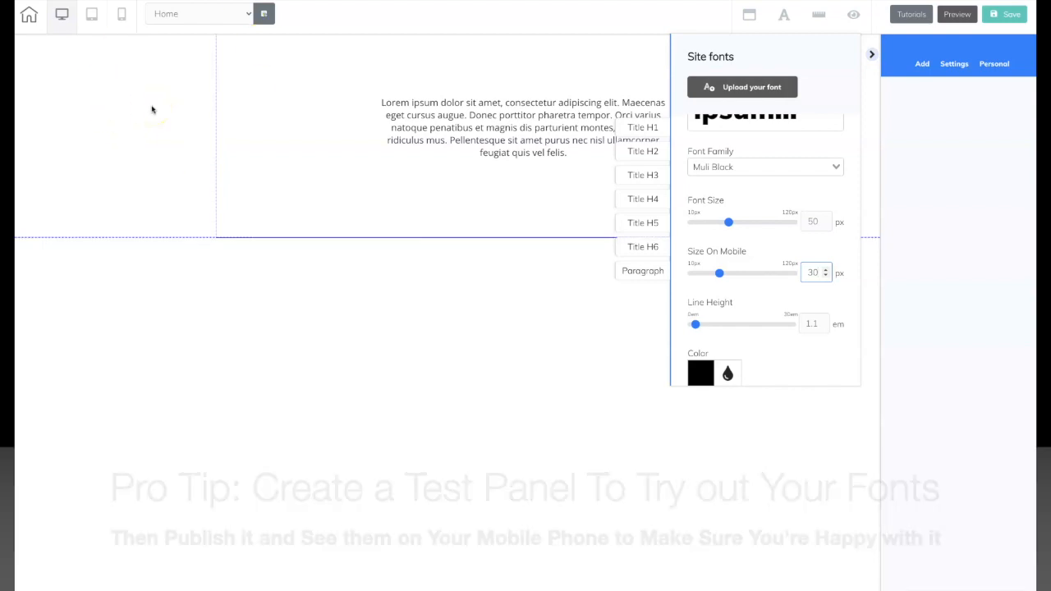
Set the site's Paragraph font size to 19 px
click(640, 272)
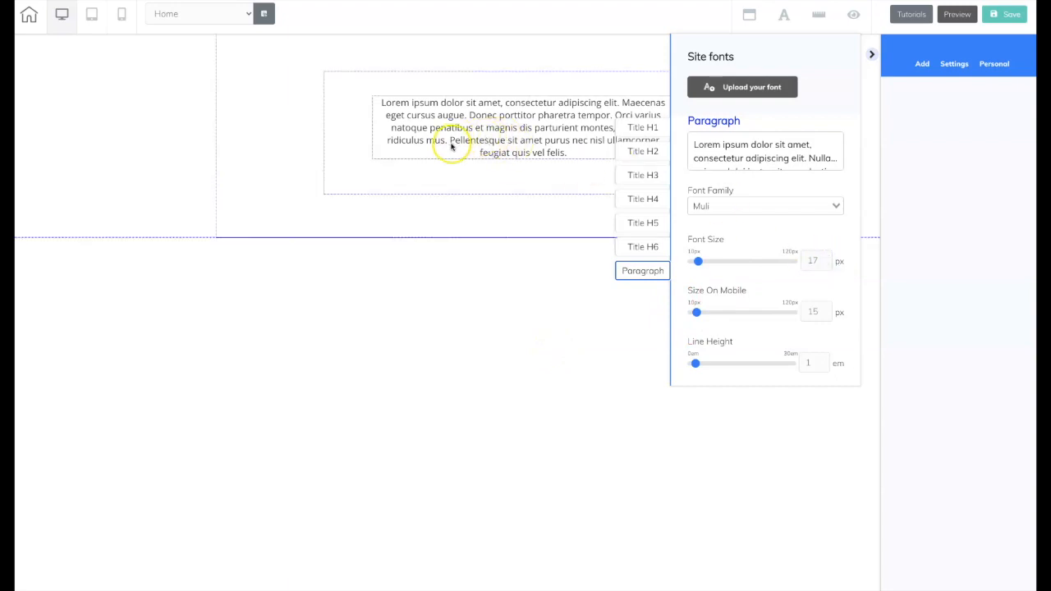
click(826, 259)
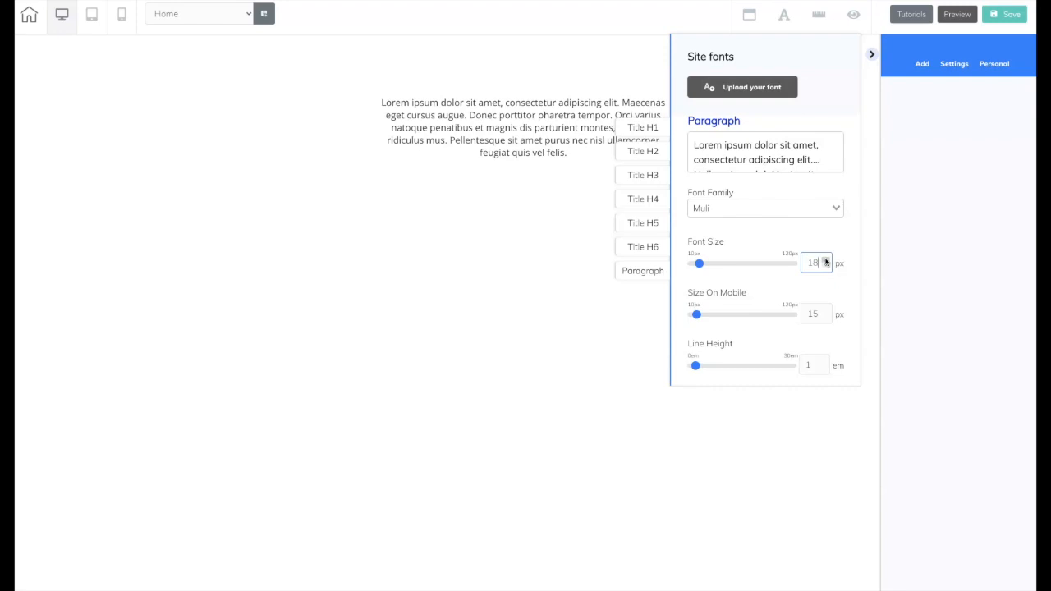
click(826, 259)
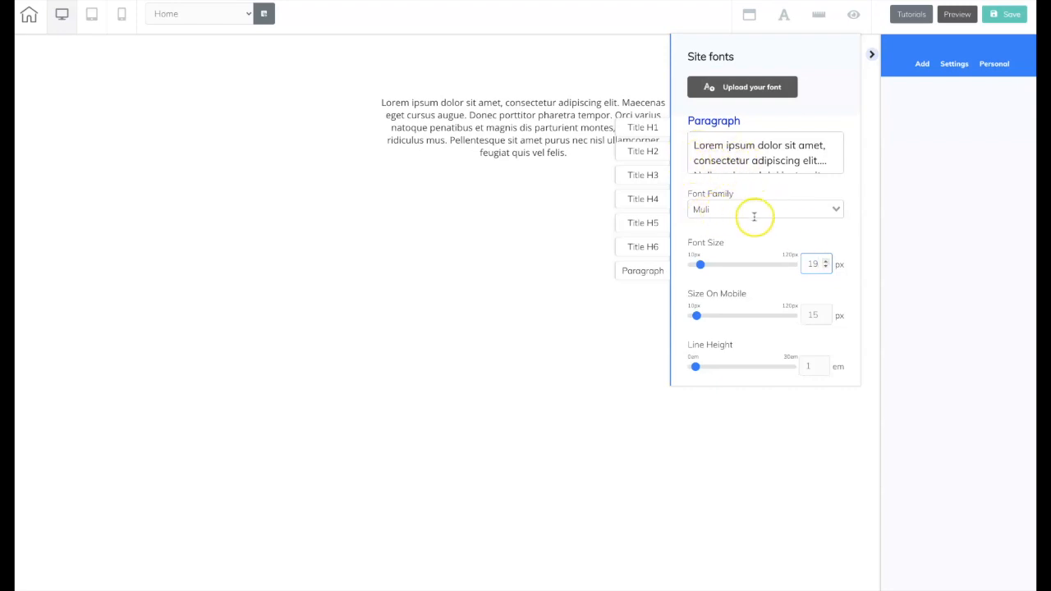
Look through the font families available for the Paragraph style
click(837, 210)
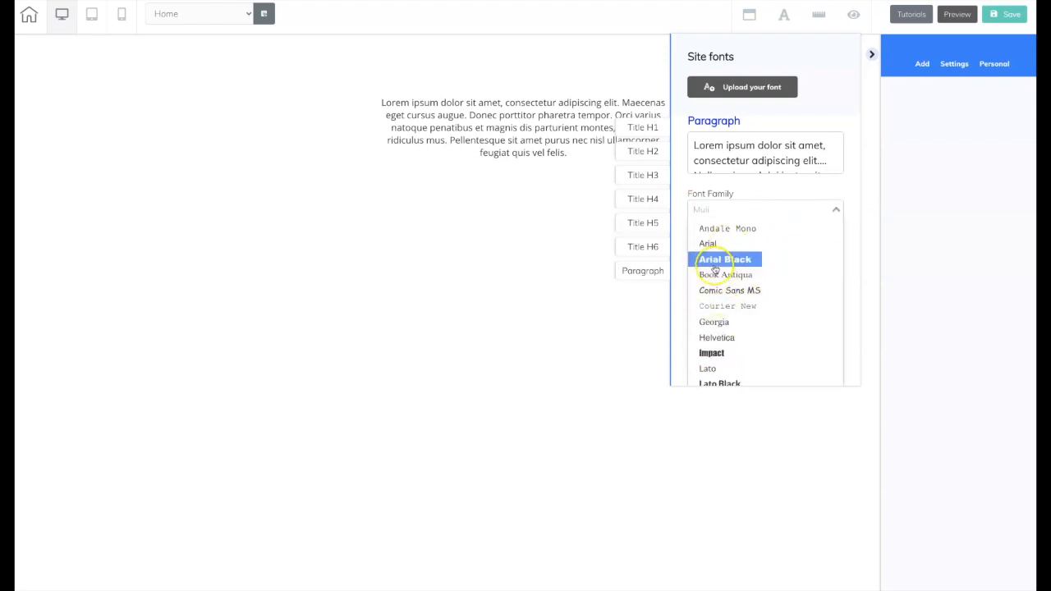
scroll(716, 277, down, 3)
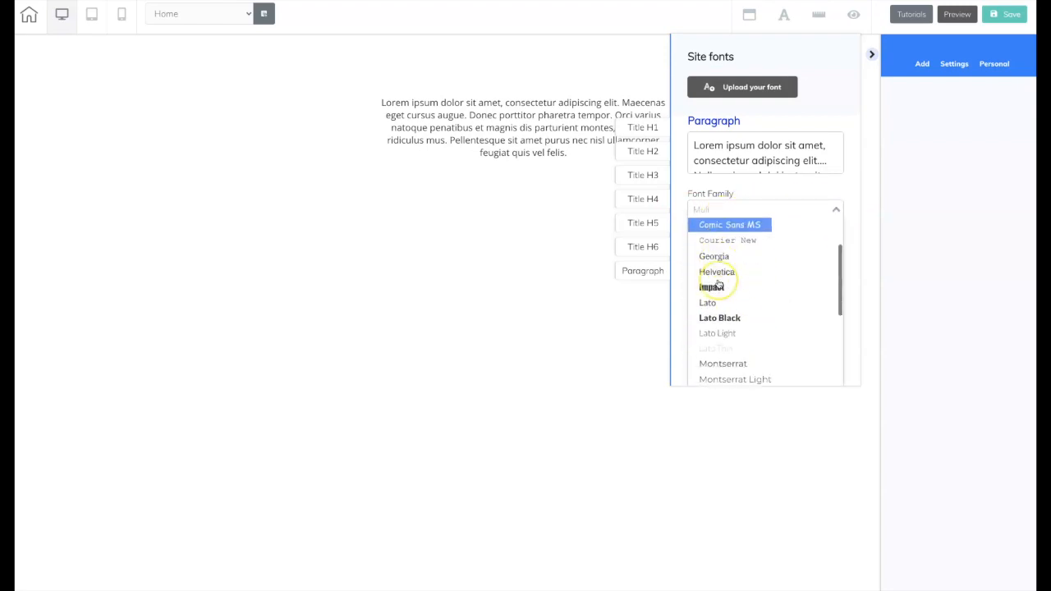
scroll(717, 284, down, 2)
scroll(716, 299, up, 5)
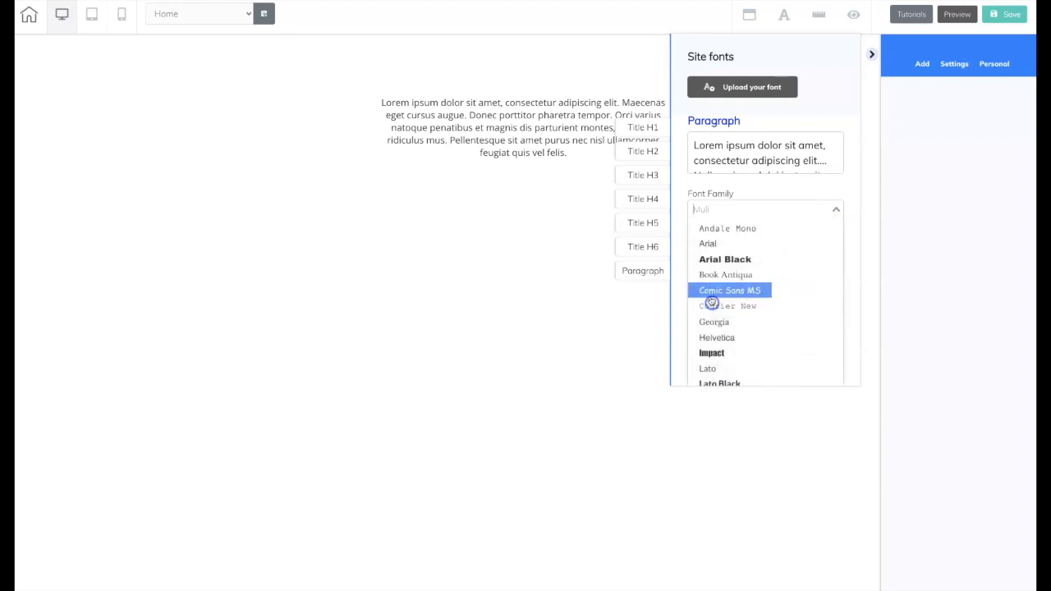
click(912, 191)
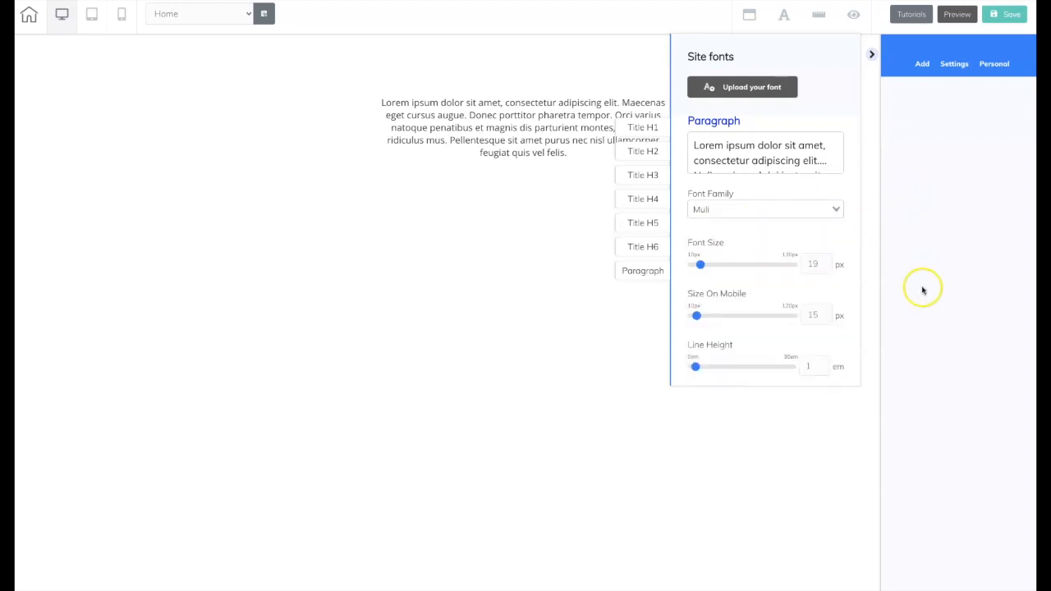
Set the Paragraph style's size on mobile to 18 px and its line height to 1.2 em
click(826, 313)
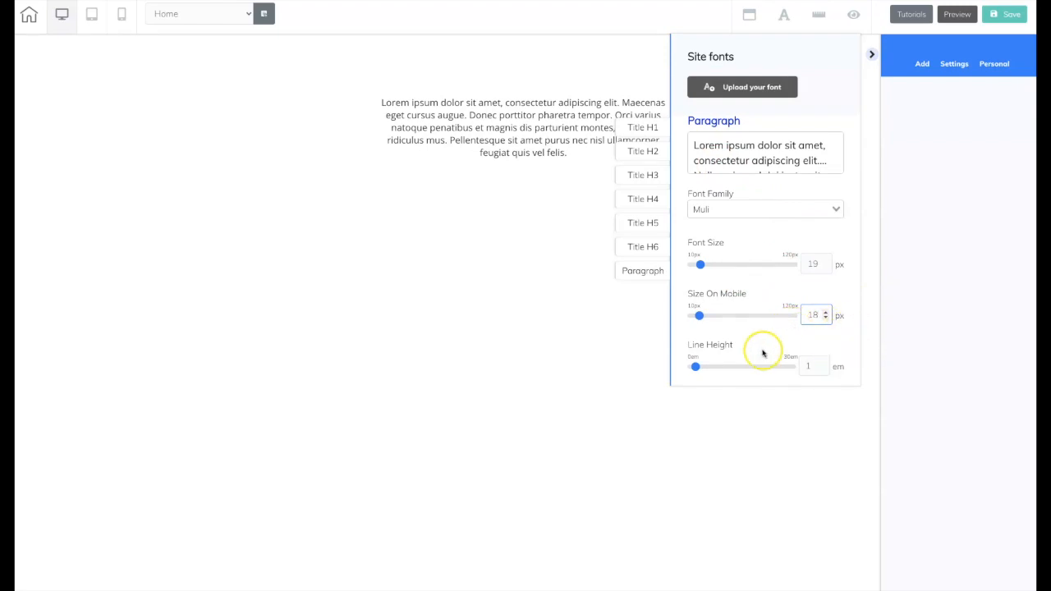
click(823, 363)
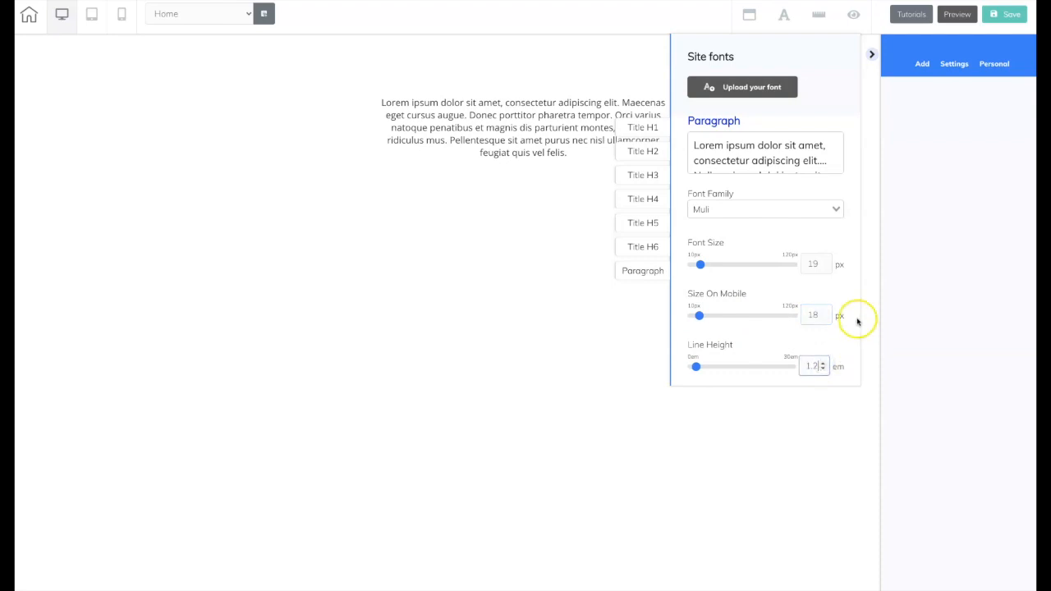
scroll(854, 316, down, 1)
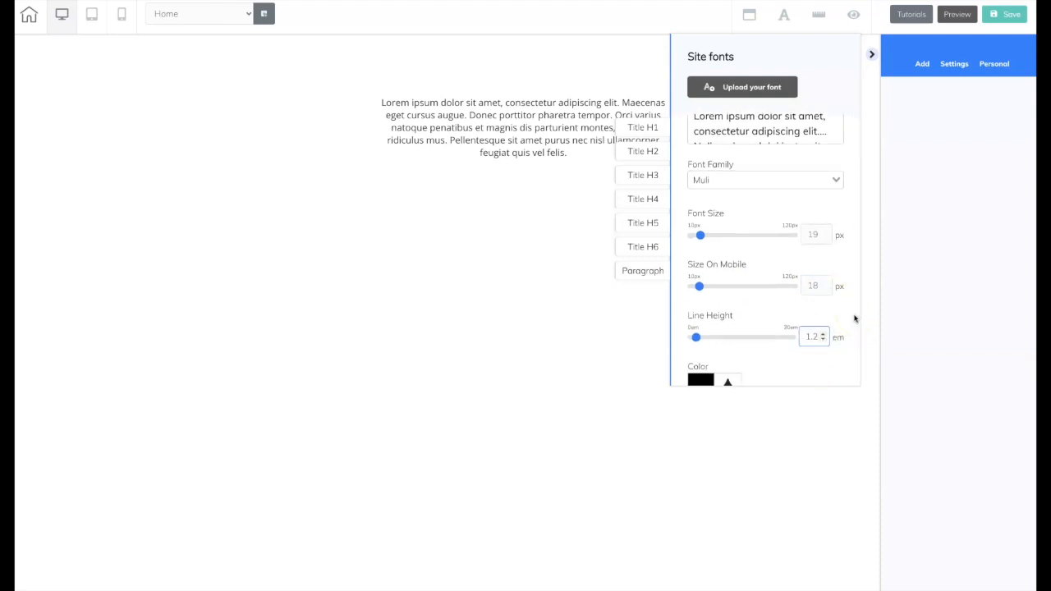
scroll(853, 318, down, 1)
scroll(843, 307, up, 3)
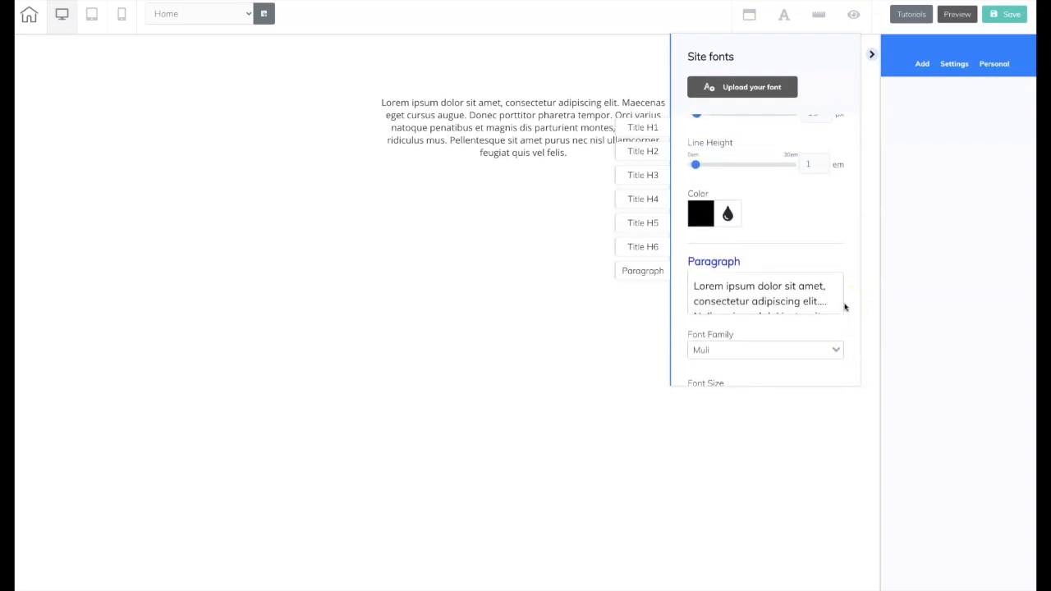
scroll(844, 305, down, 2)
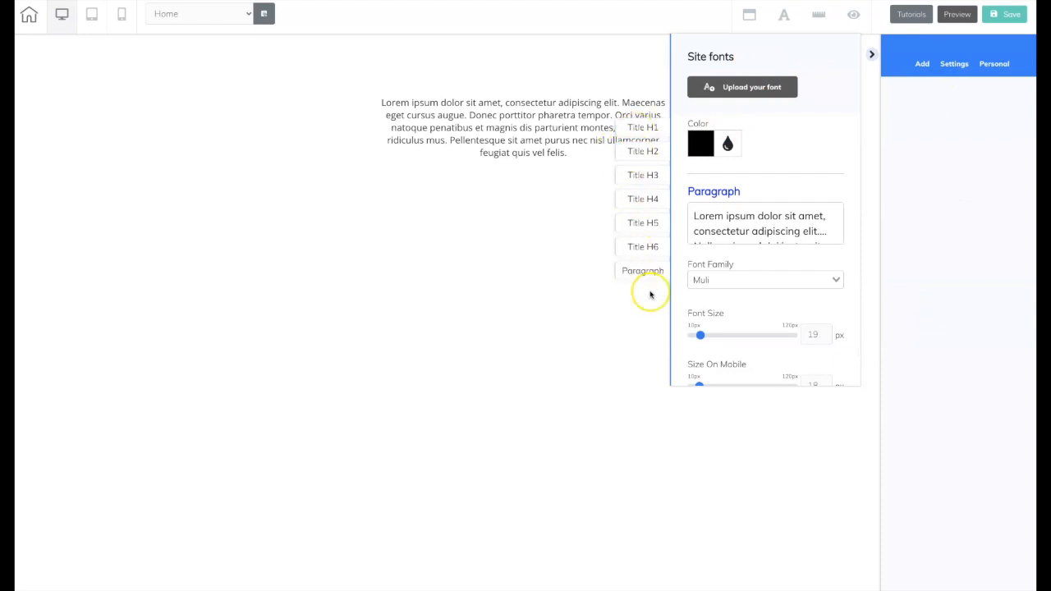
Save the site, publish it, and close the site fonts settings
click(1014, 14)
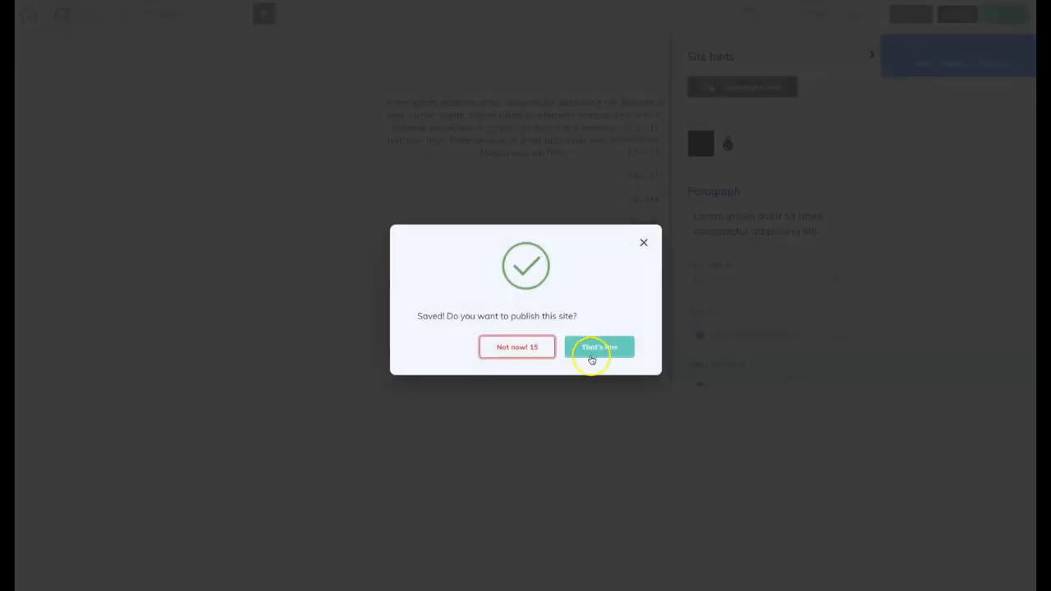
click(596, 350)
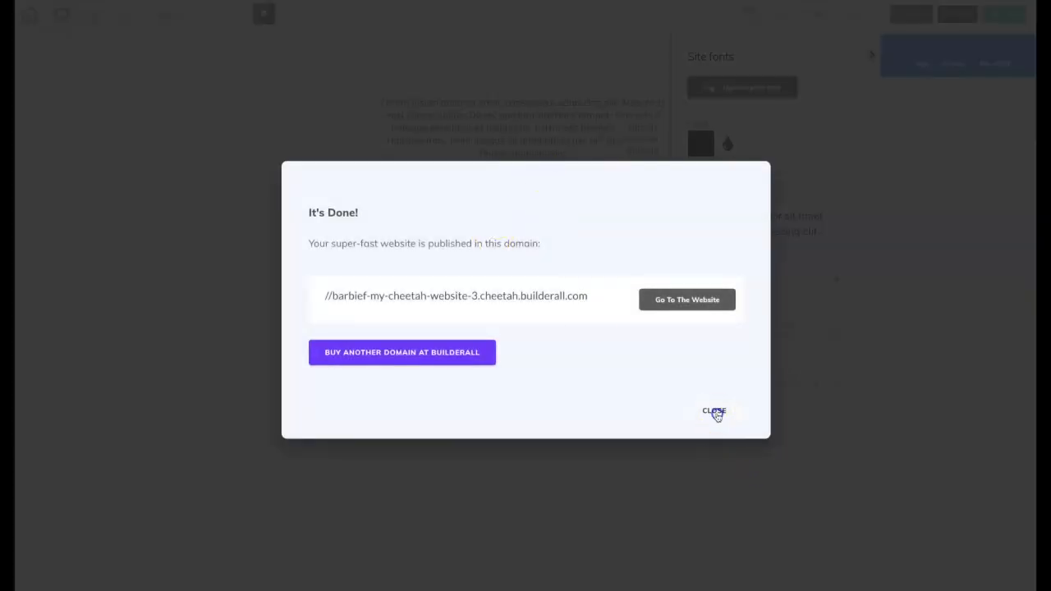
click(715, 412)
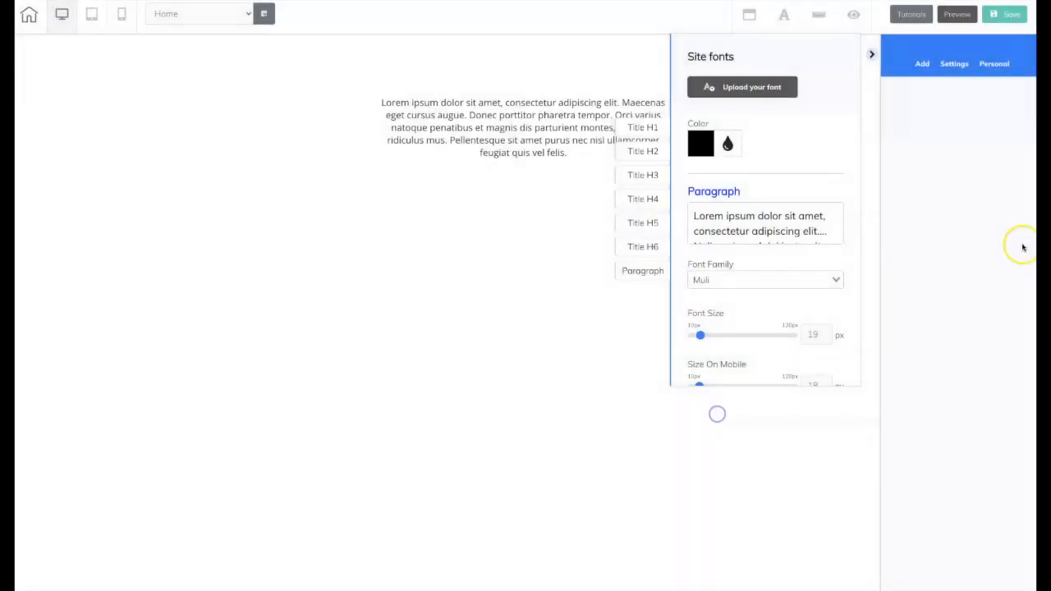
click(784, 17)
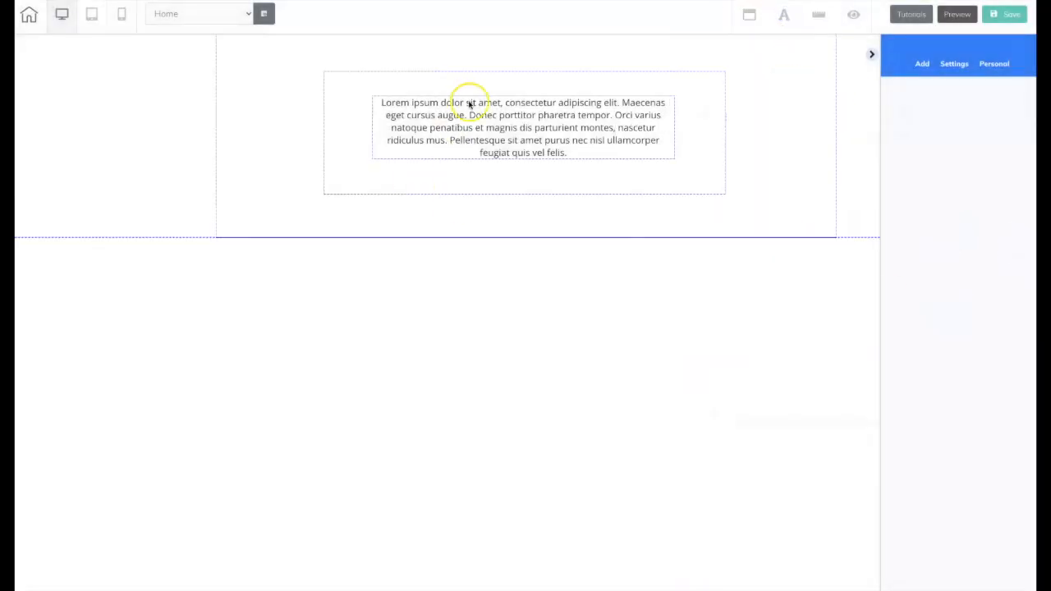
Show the rulers, place a vertical guide at about 1043 px and a horizontal guide below the text, and hide the rulers
click(817, 17)
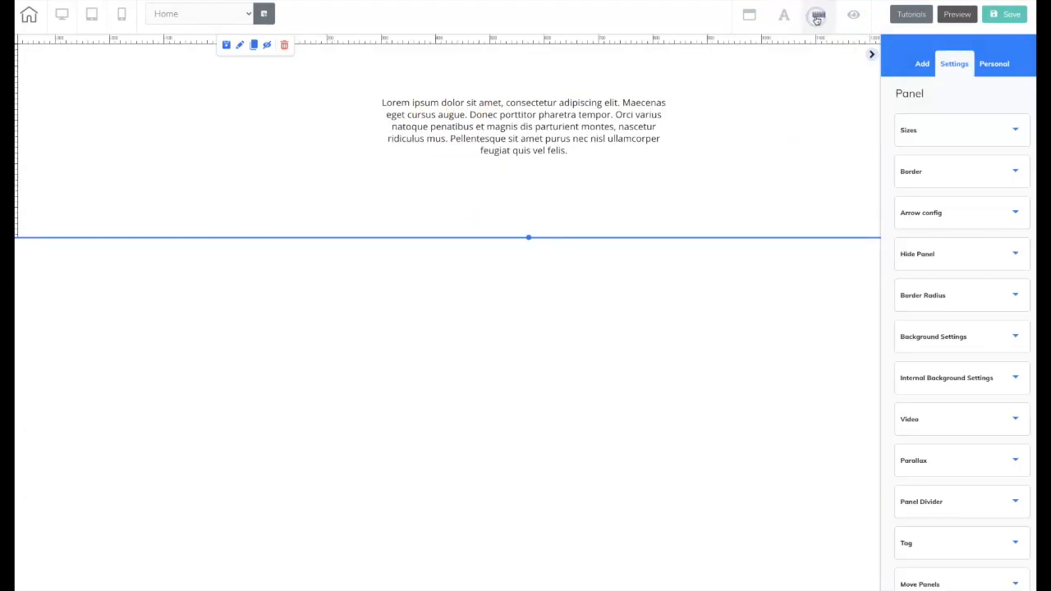
click(708, 39)
drag(708, 38, 785, 50)
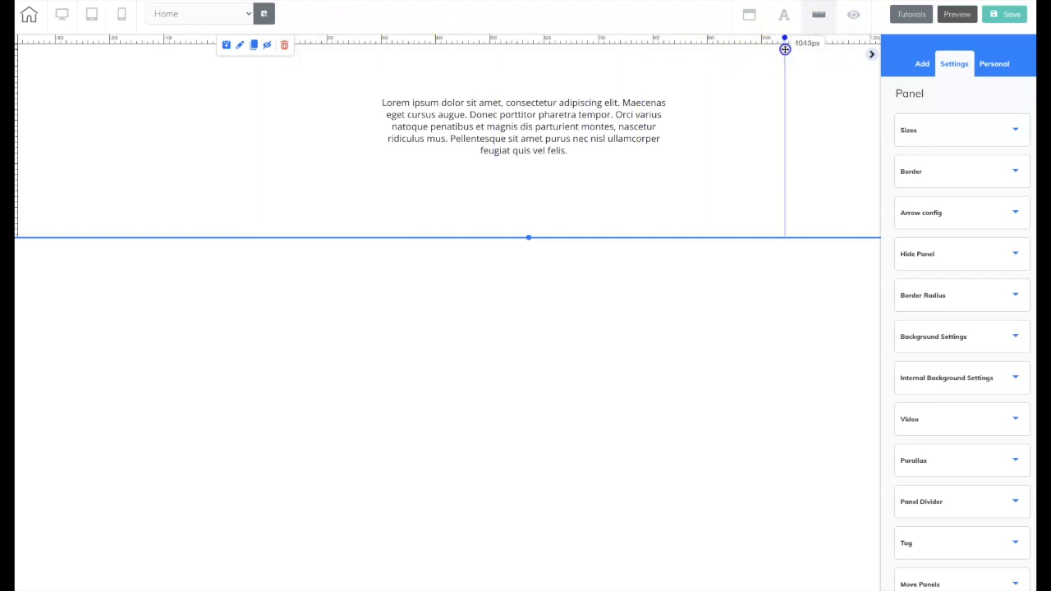
click(16, 197)
mouse_move(17, 197)
mouse_down()
mouse_move(19, 184)
mouse_move(19, 216)
mouse_move(25, 206)
mouse_up()
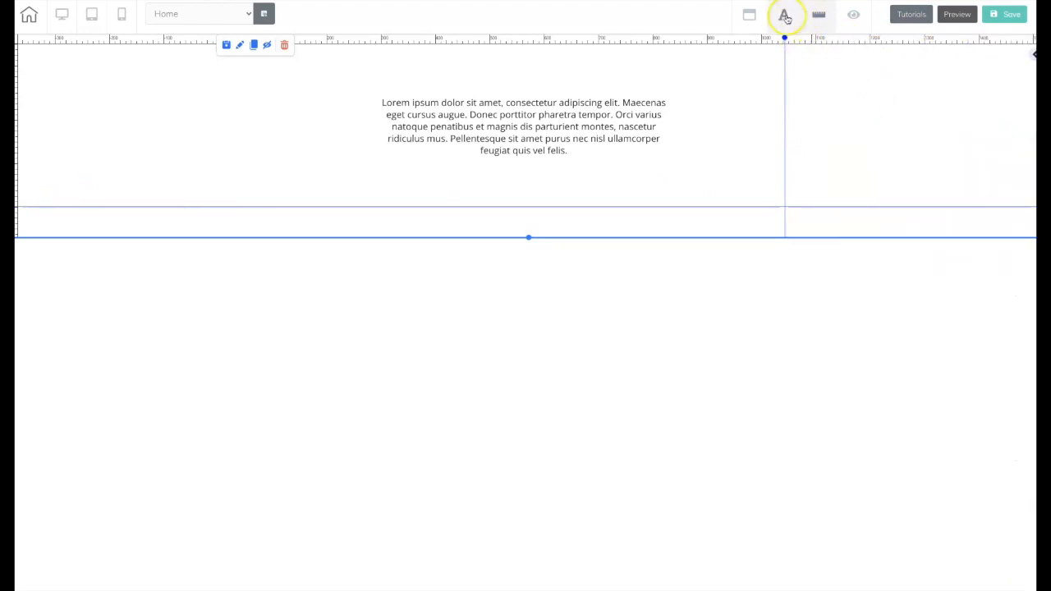
click(821, 17)
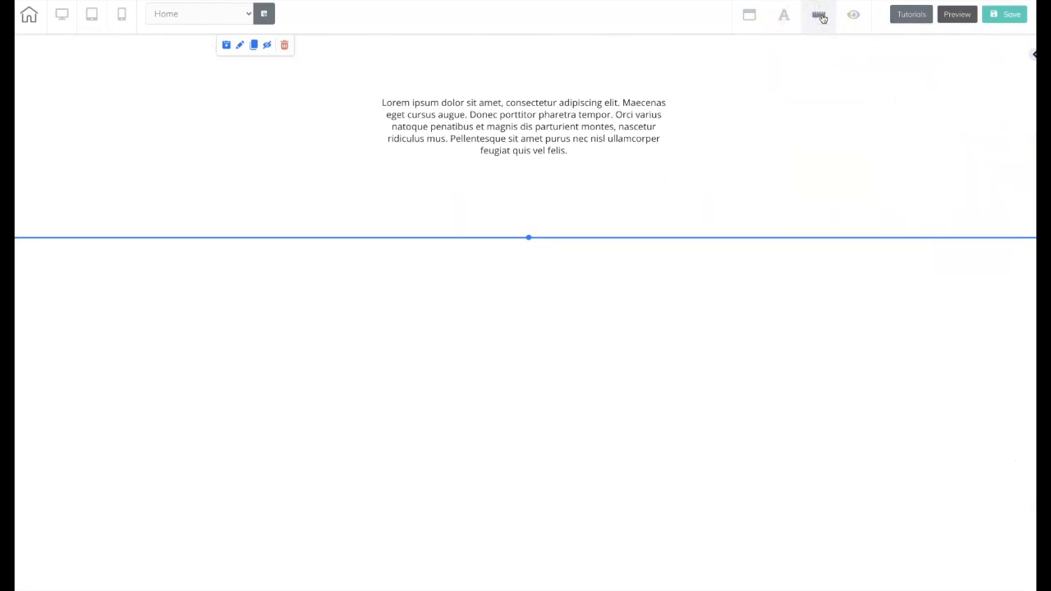
Open the list of hidden elements and hide the Lorem ipsum text element on the page
click(854, 15)
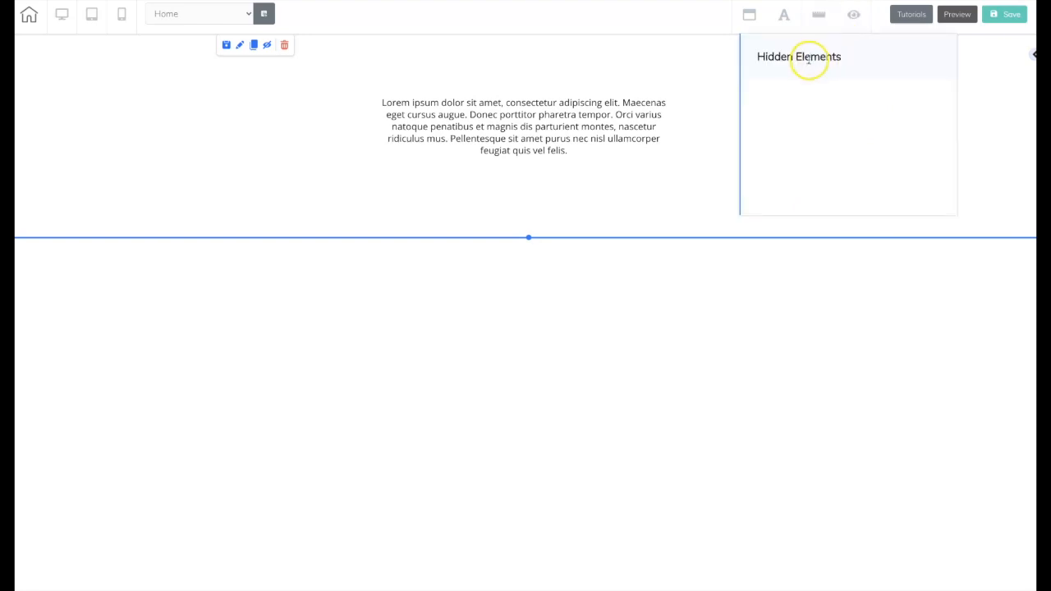
click(639, 106)
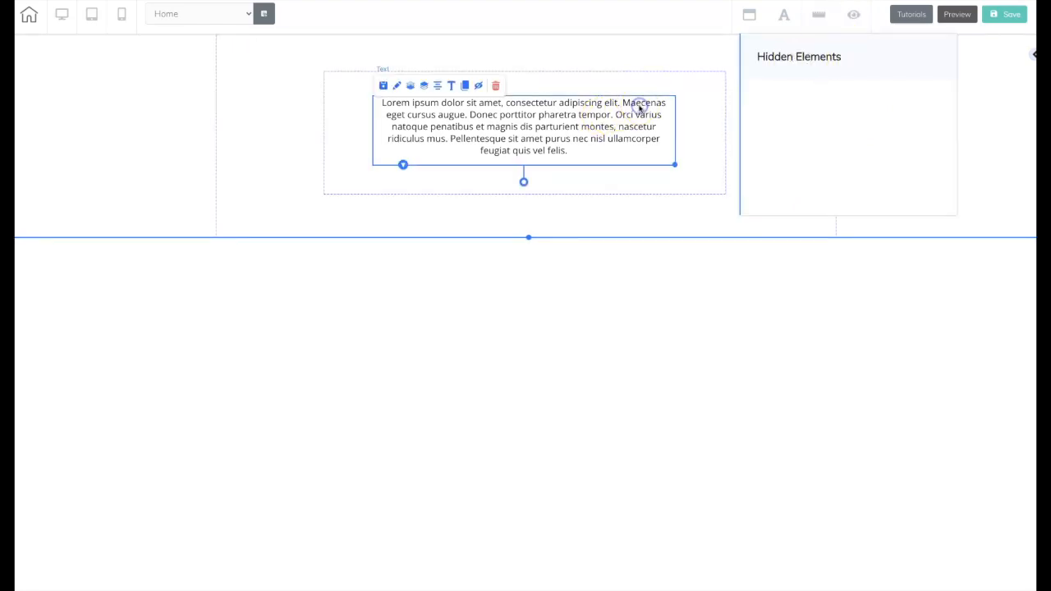
click(478, 87)
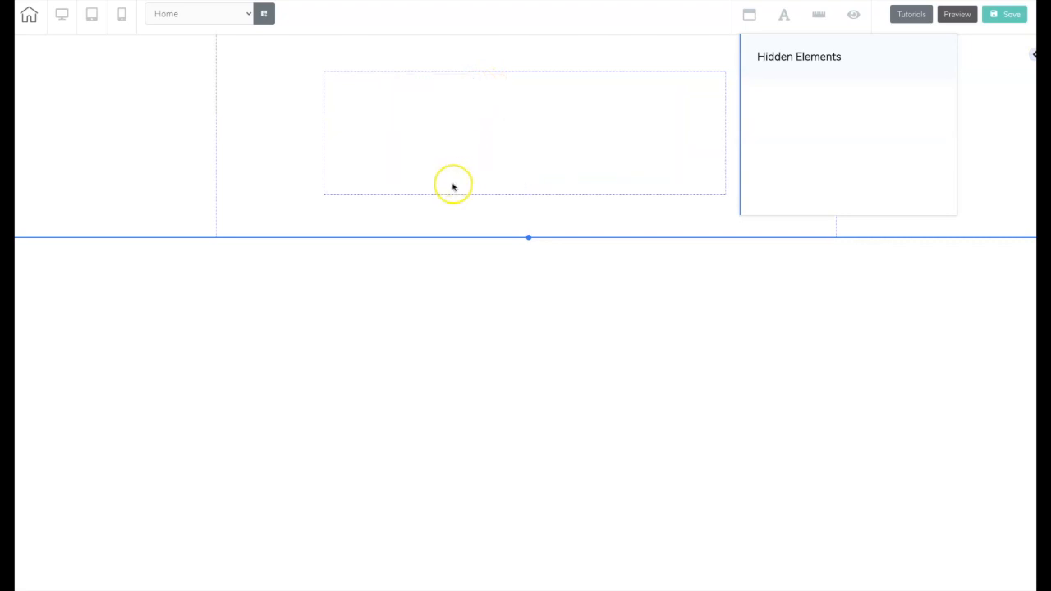
click(818, 14)
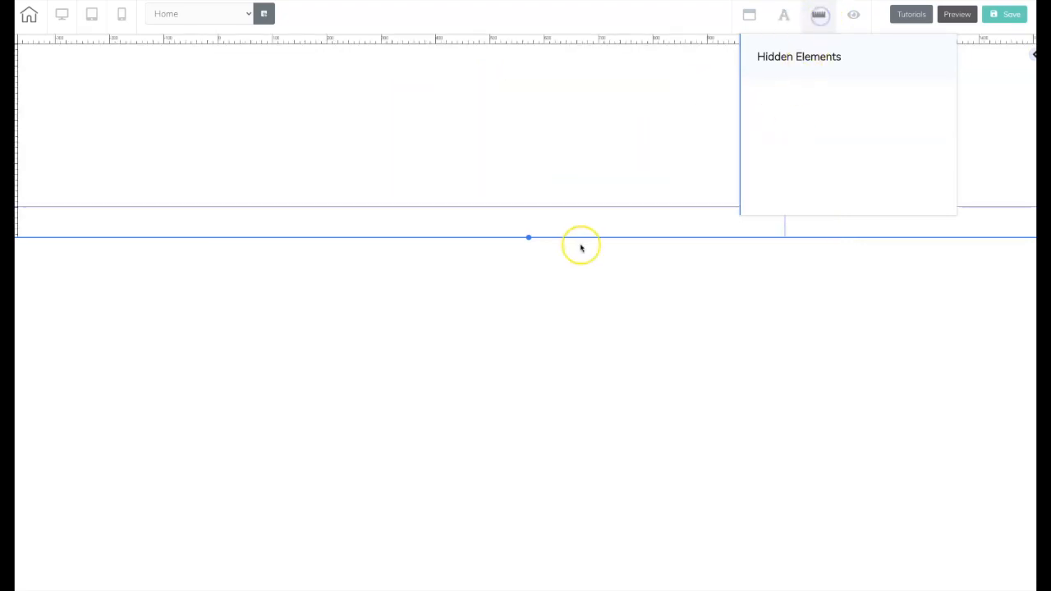
click(819, 15)
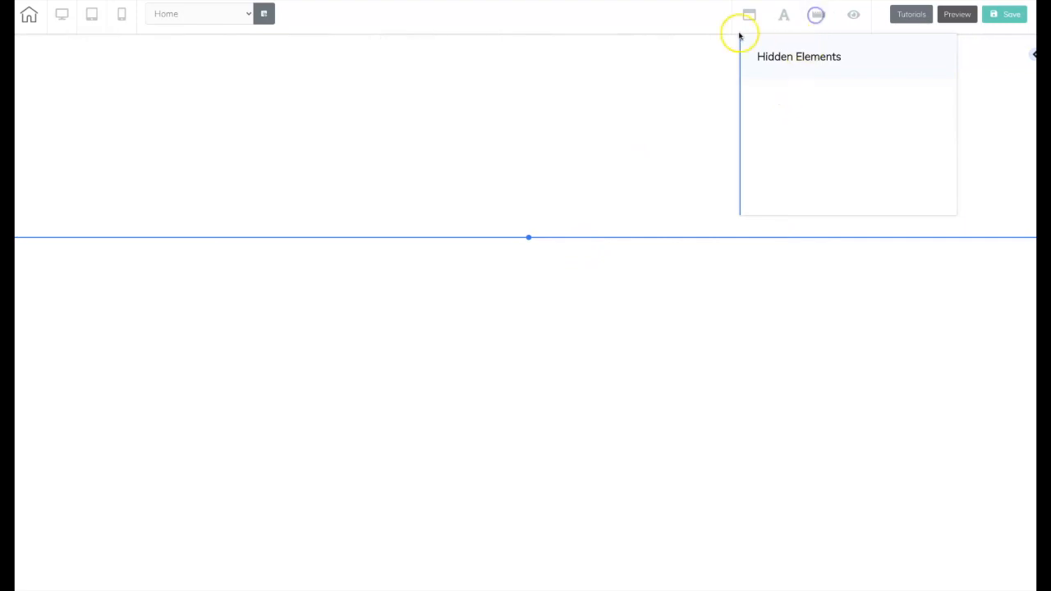
Make the hidden text element visible again on the page and close the list of hidden elements
click(857, 14)
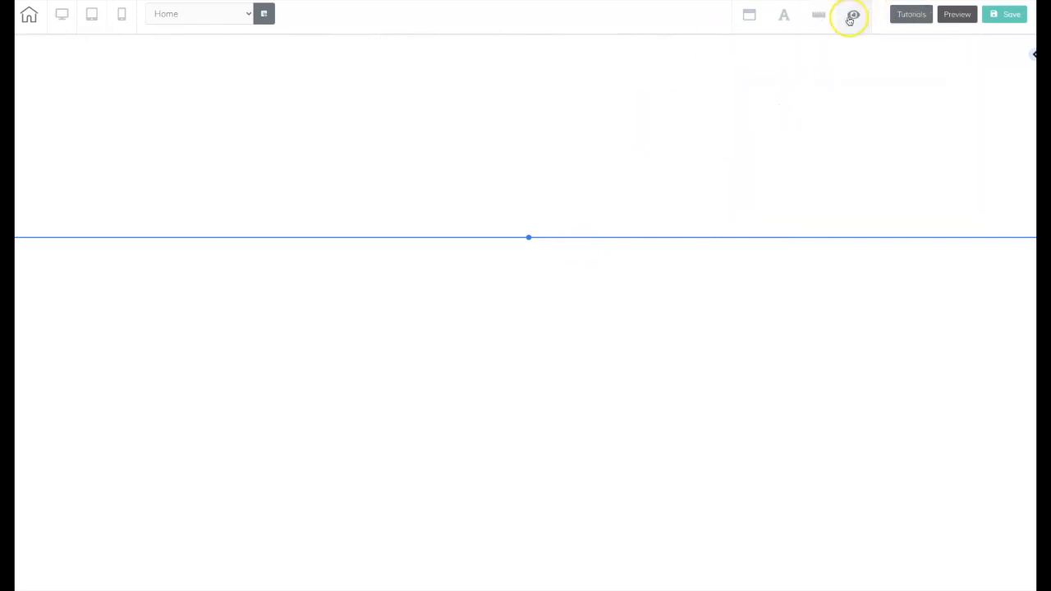
click(851, 16)
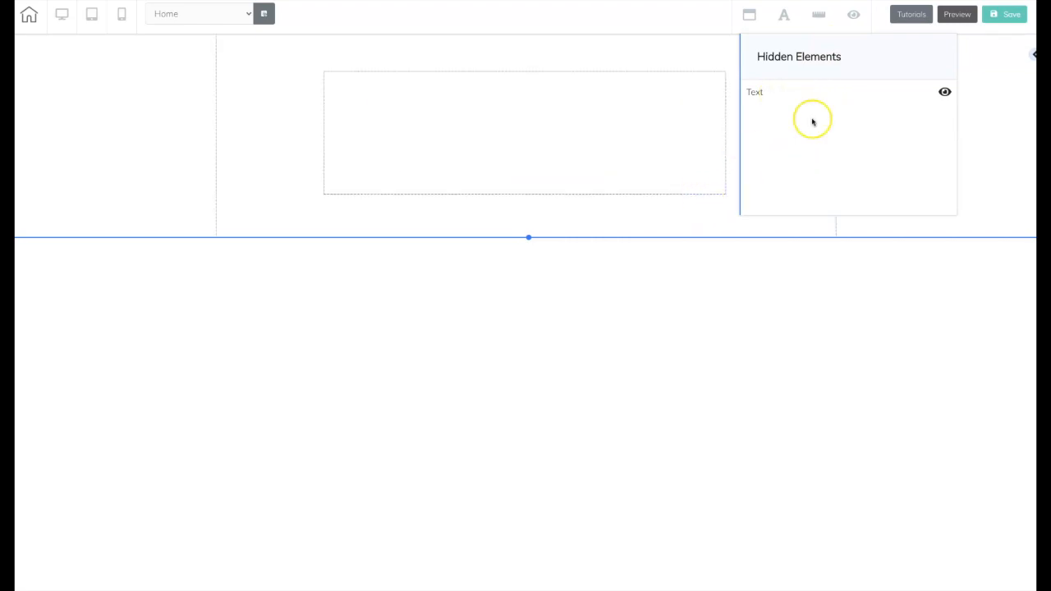
click(945, 91)
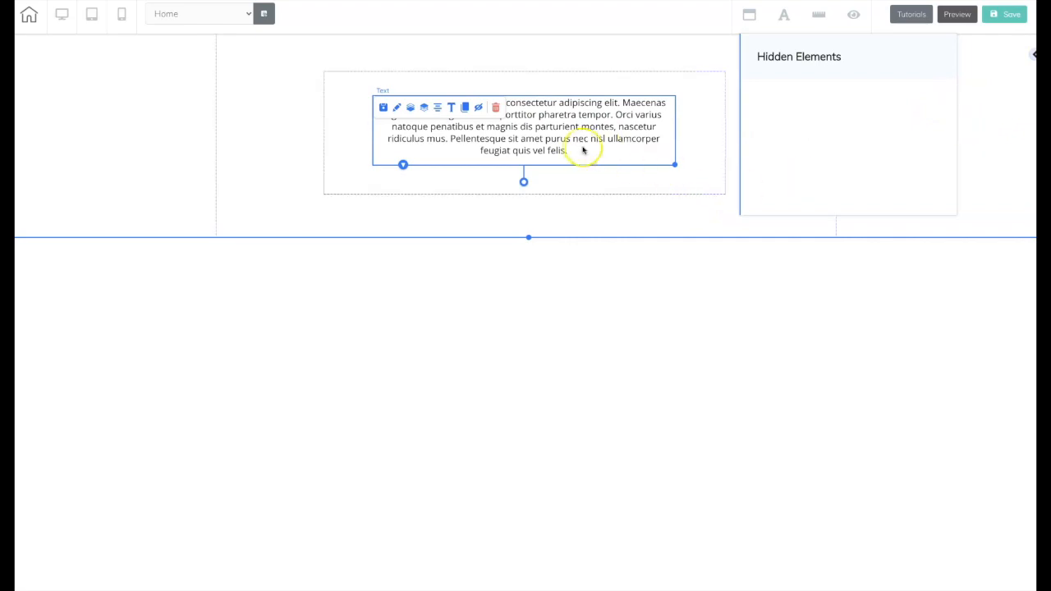
click(854, 14)
Look over the editor's tutorial videos and close the tutorials window
click(909, 15)
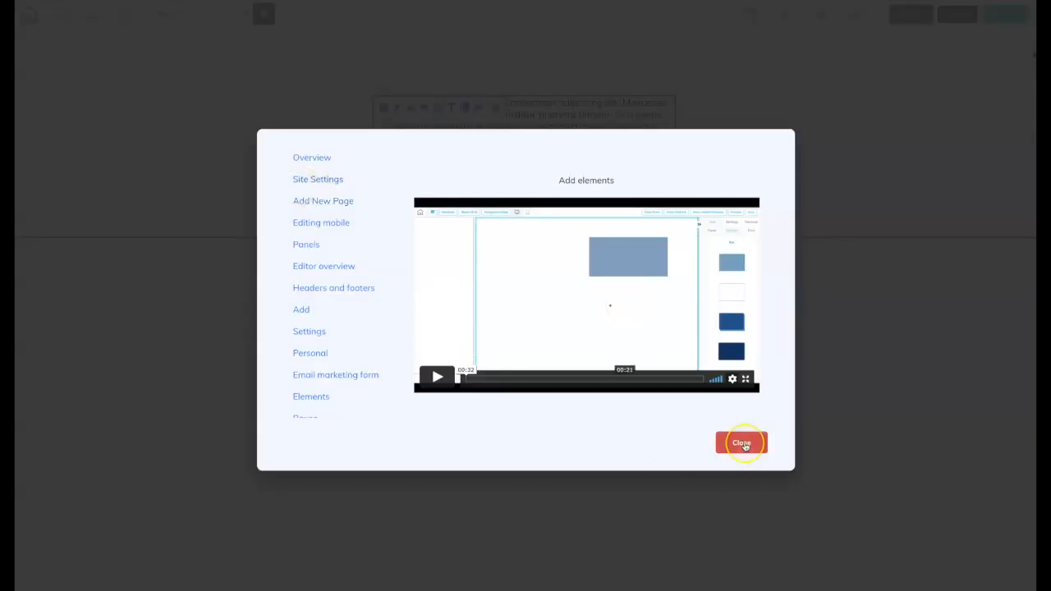
click(743, 443)
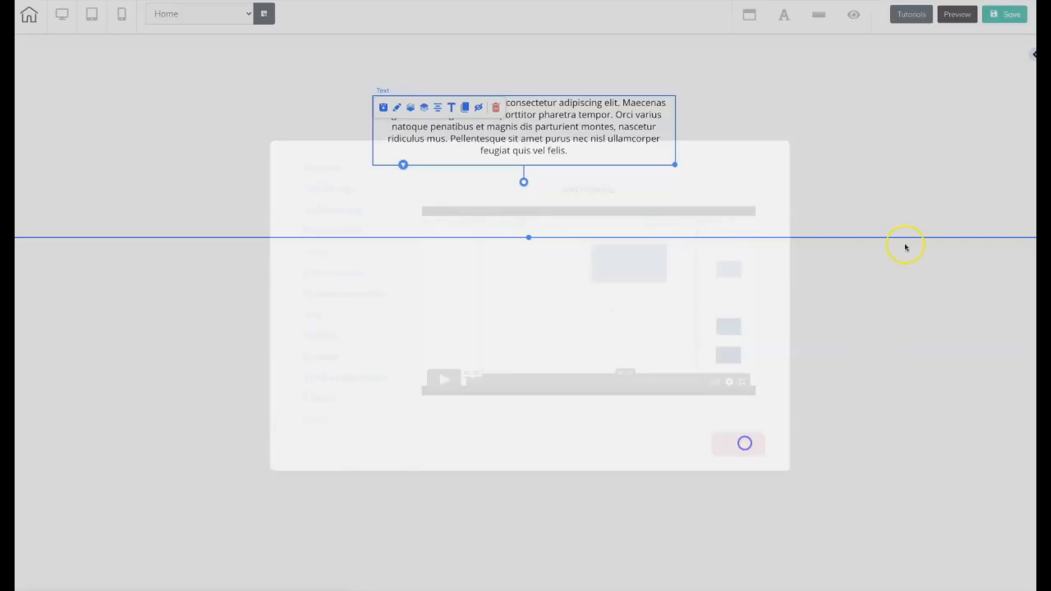
Save the site with the restored text and publish it
click(1016, 20)
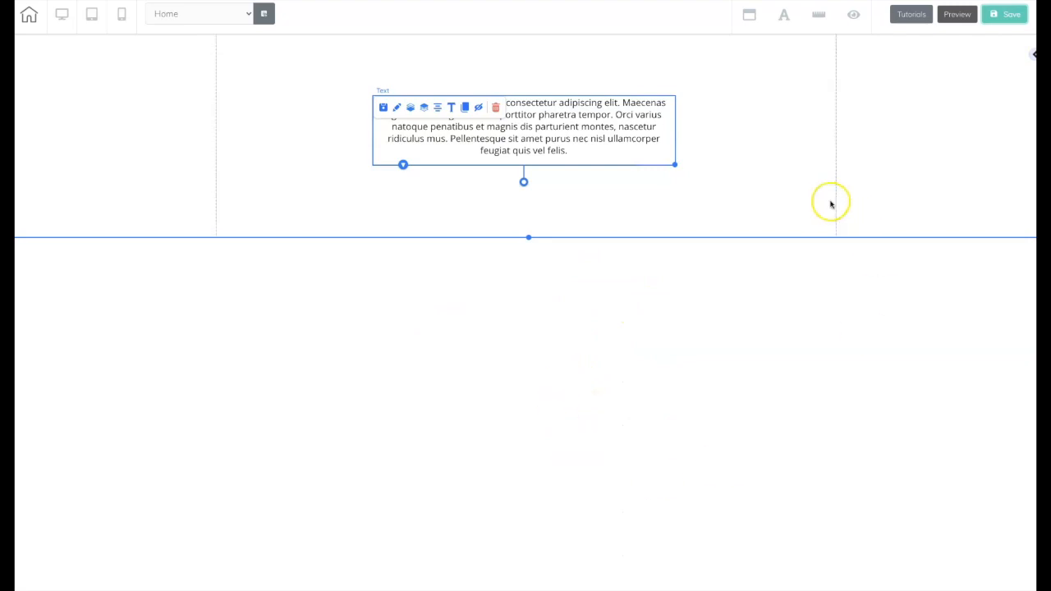
click(953, 173)
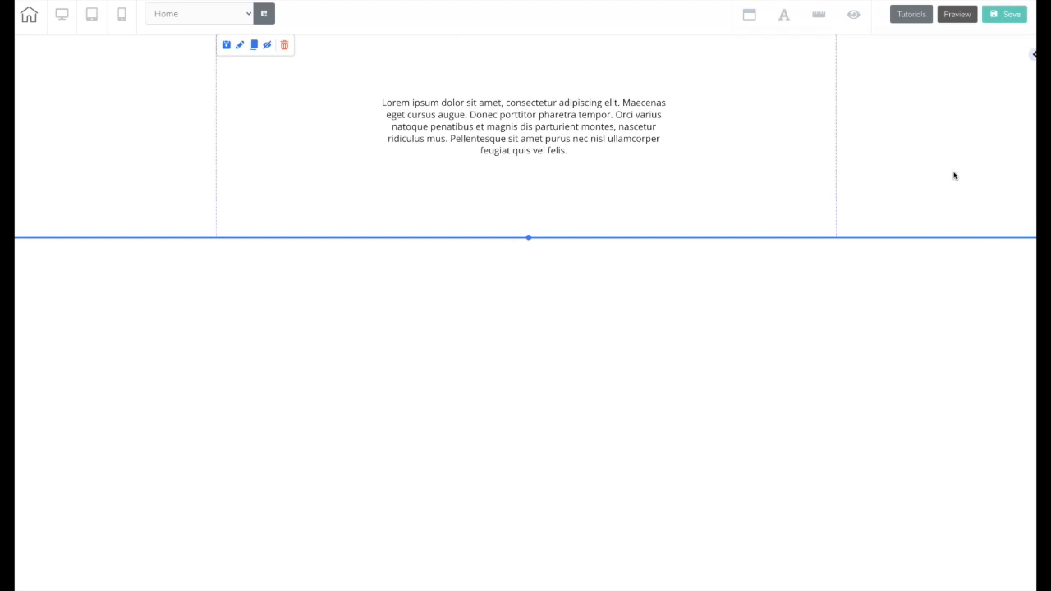
key(ctrl+s)
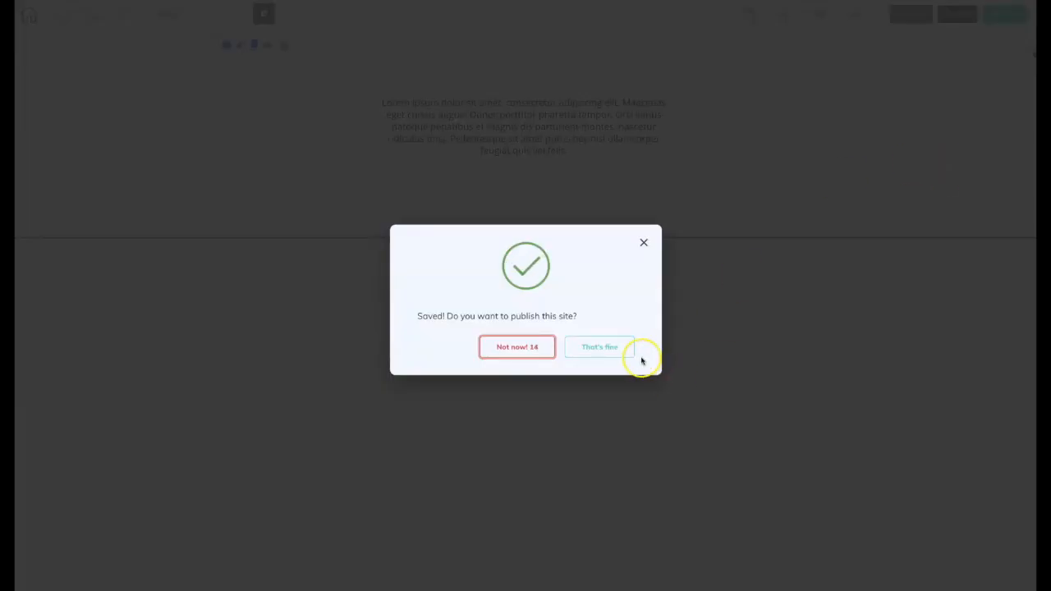
click(615, 347)
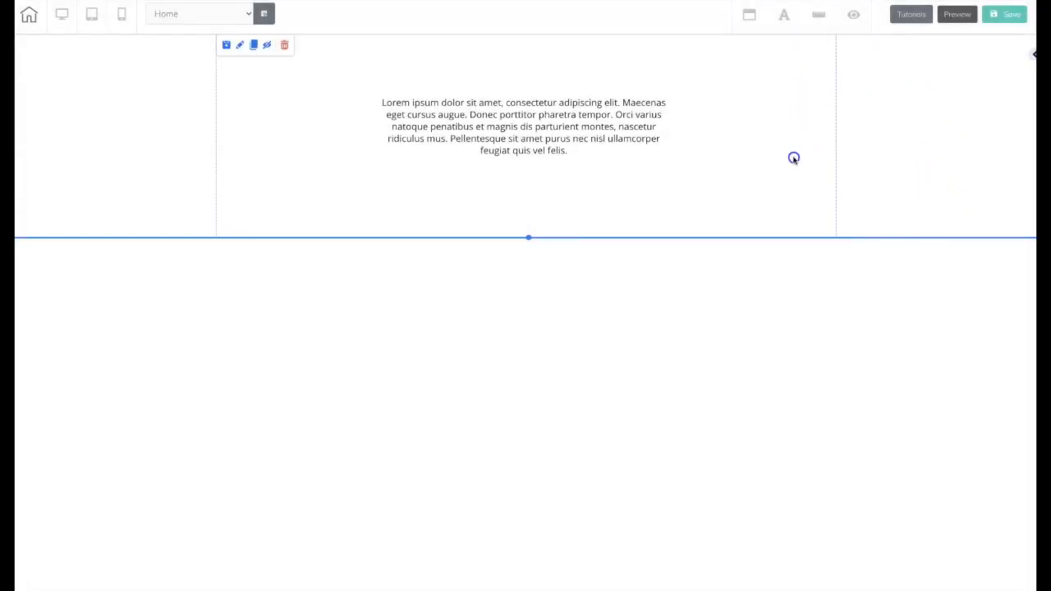
Select the box, the text inside it and the surrounding panel in turn, and extend the panel's lower edge slightly
click(701, 150)
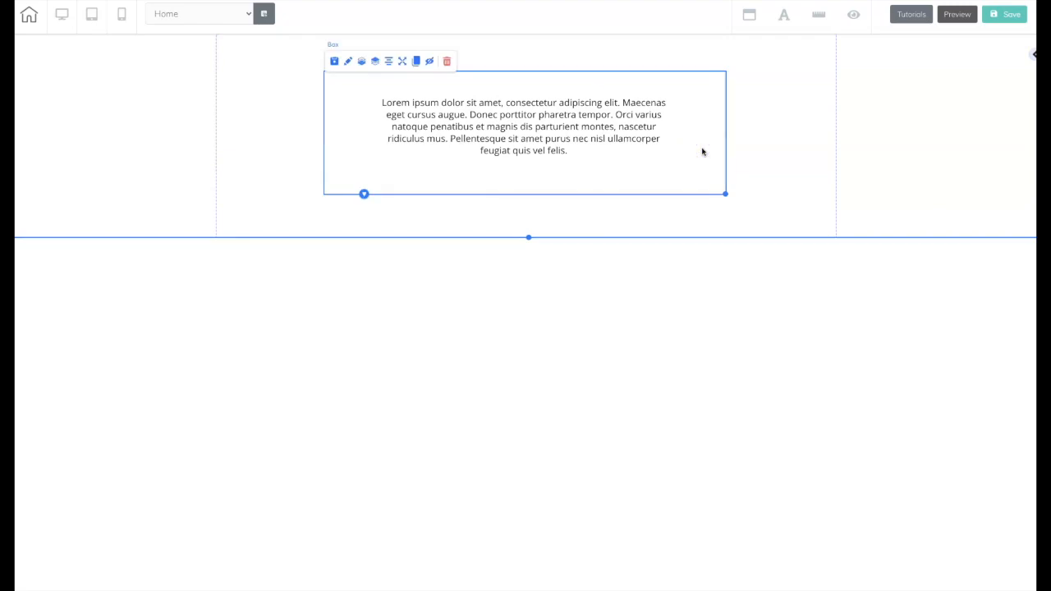
click(642, 139)
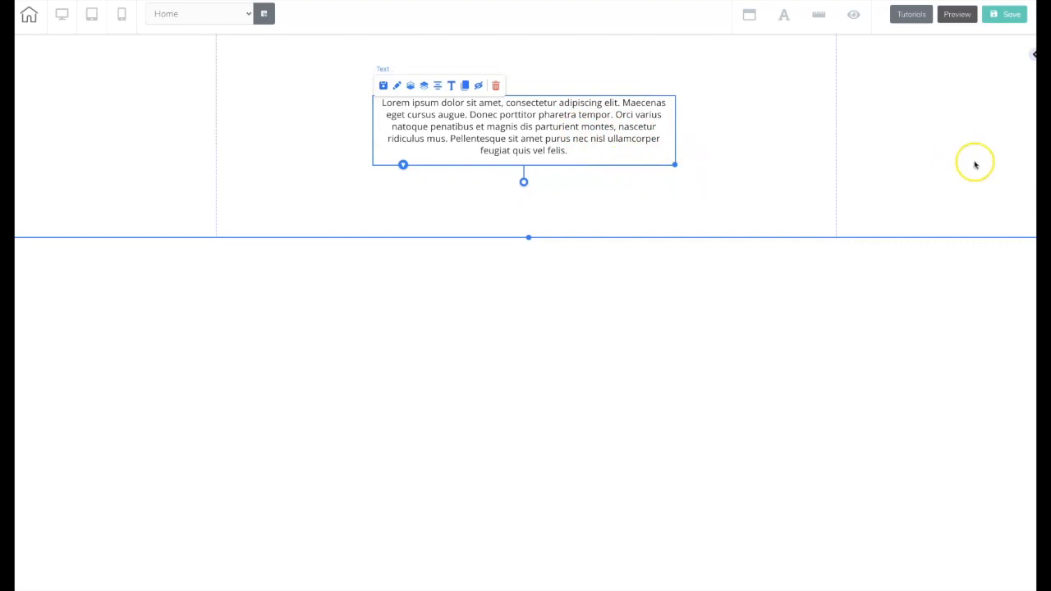
click(927, 162)
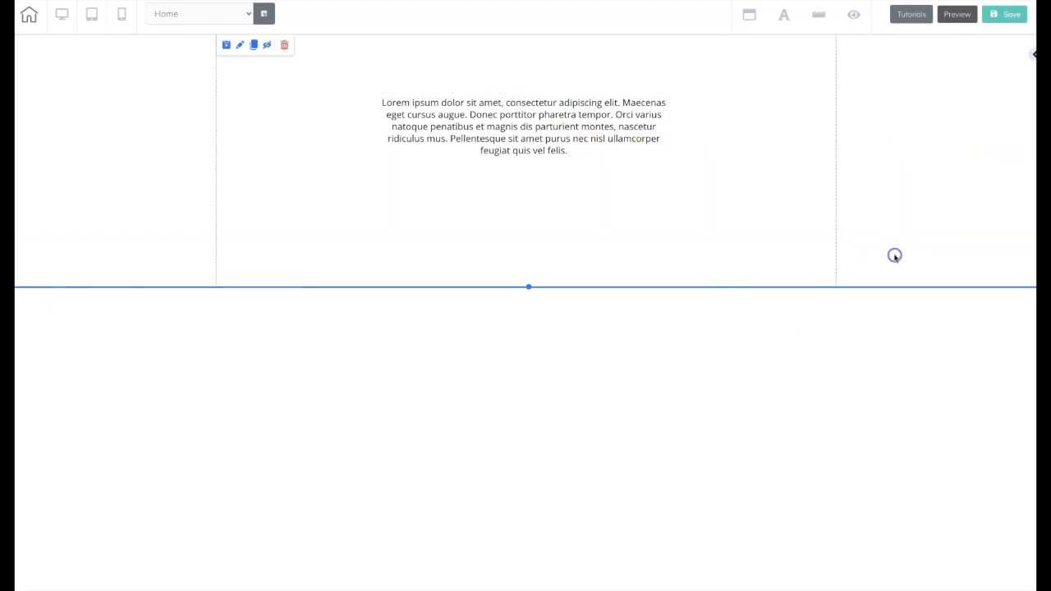
Move the box together with its text around the panel and up to the panel's top edge
click(694, 169)
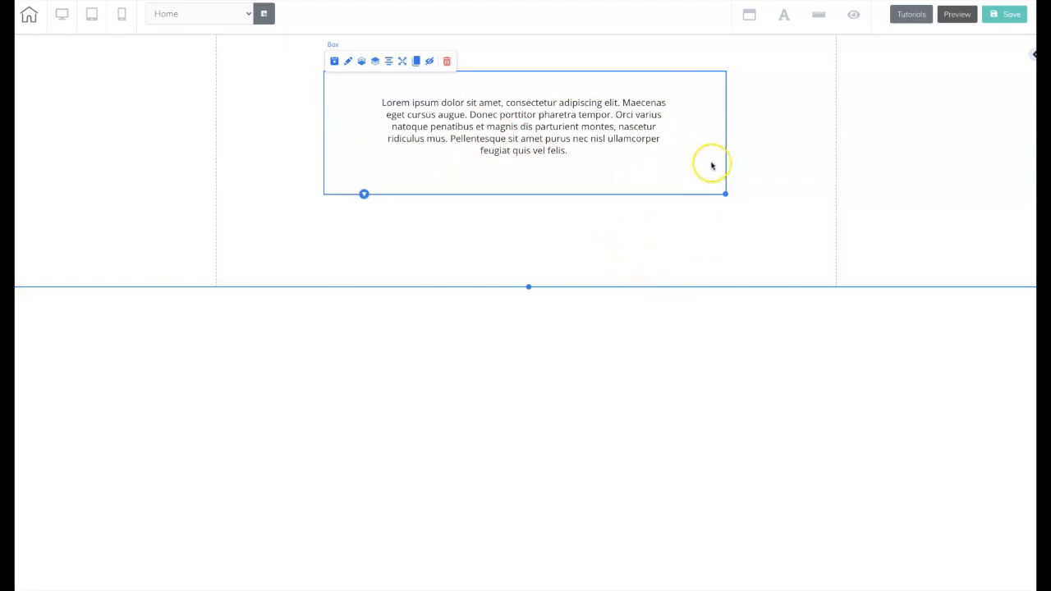
drag(678, 176, 741, 157)
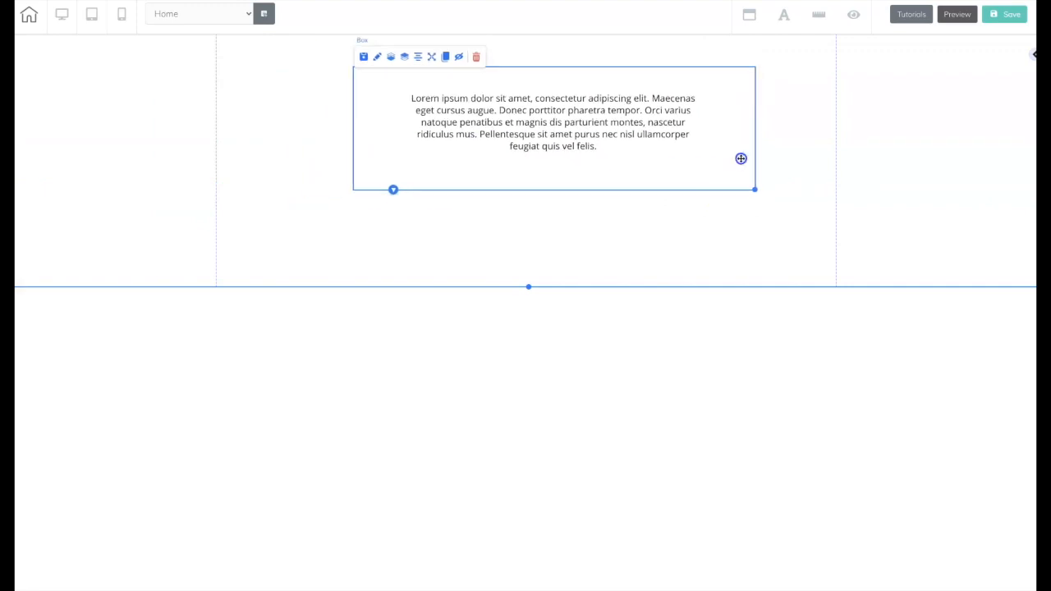
drag(720, 138, 711, 107)
Move the text out of the box into the panel below it and extend the panel's lower edge well beyond the text
drag(536, 92, 531, 225)
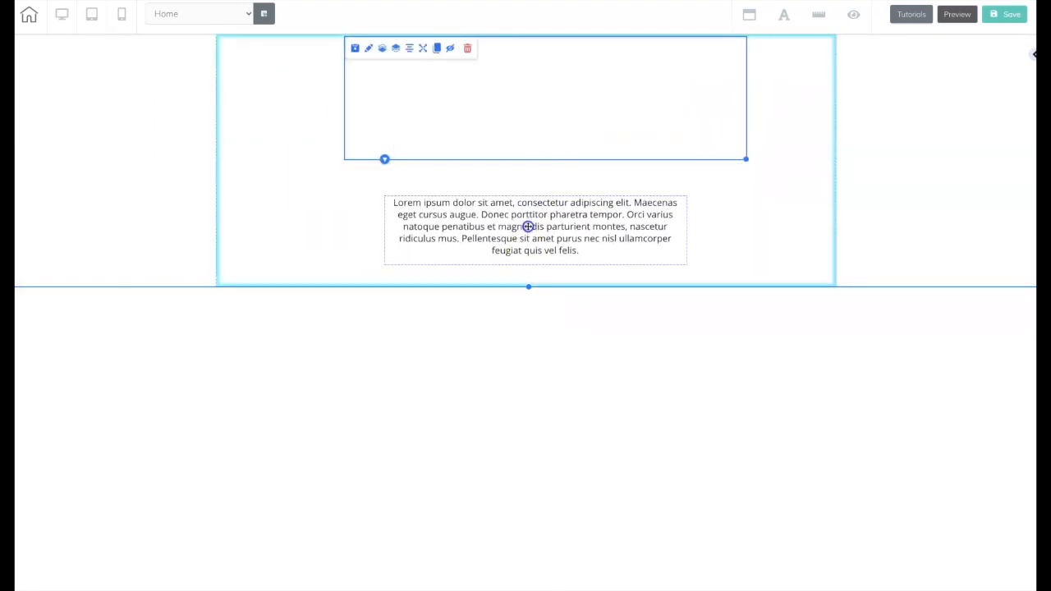
drag(504, 236, 540, 205)
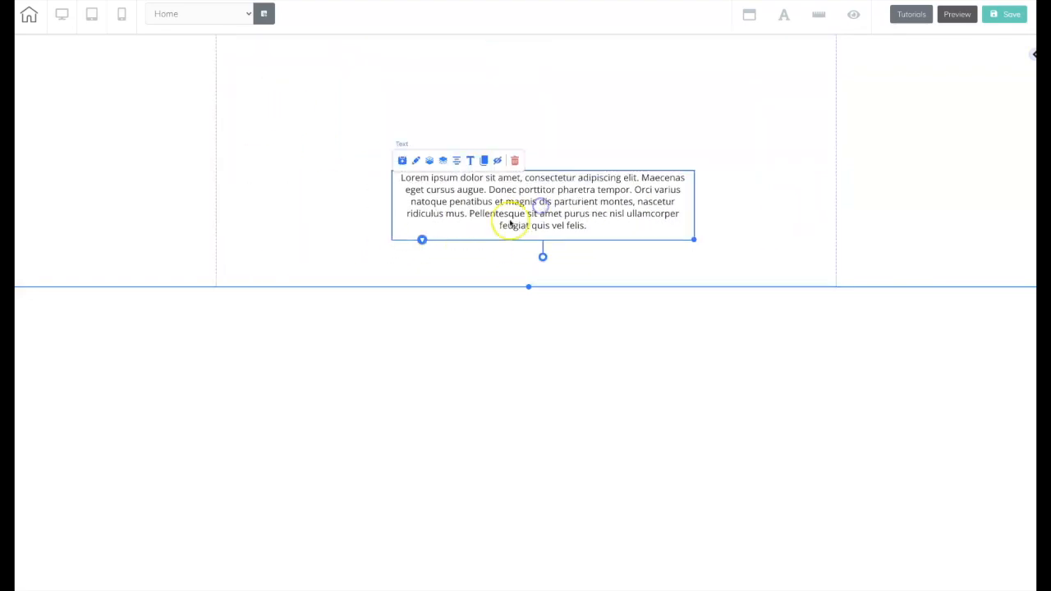
drag(529, 287, 530, 435)
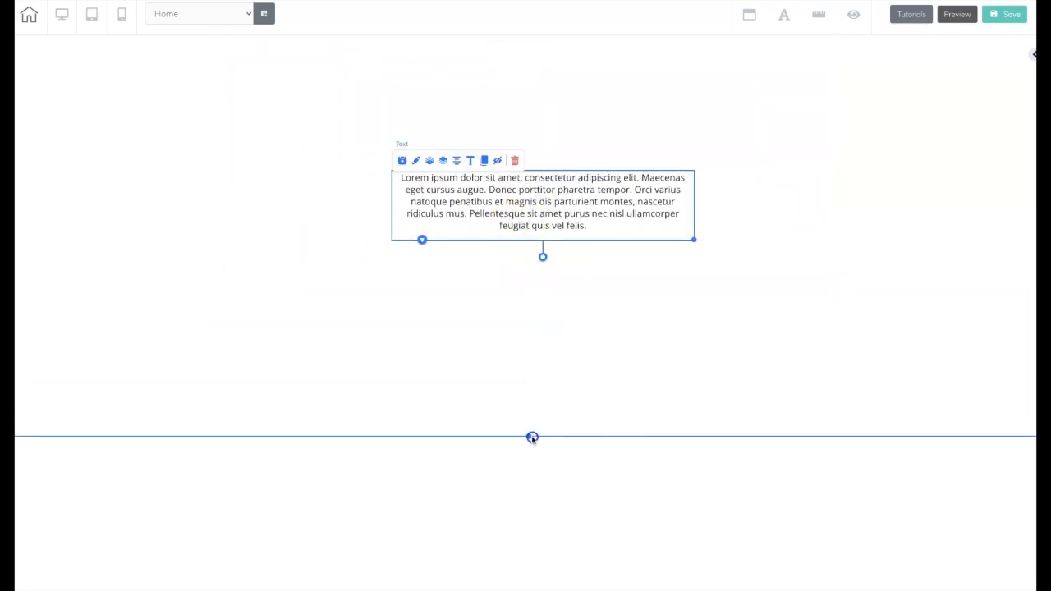
click(512, 207)
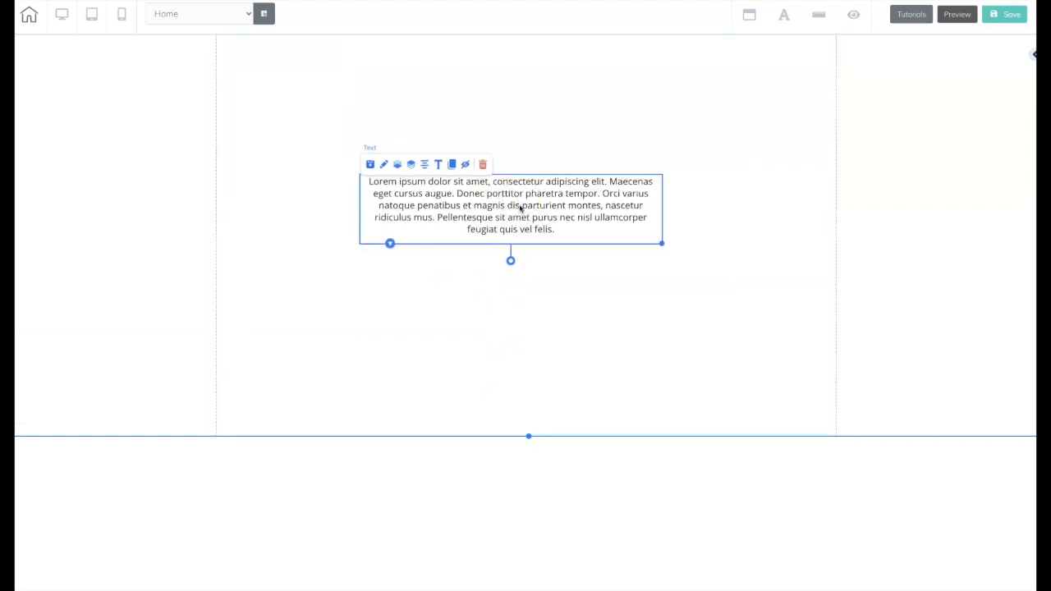
Duplicate the Lorem ipsum text and place the copy below the original
click(453, 166)
mouse_move(510, 210)
mouse_down()
mouse_move(512, 300)
mouse_move(511, 287)
mouse_up()
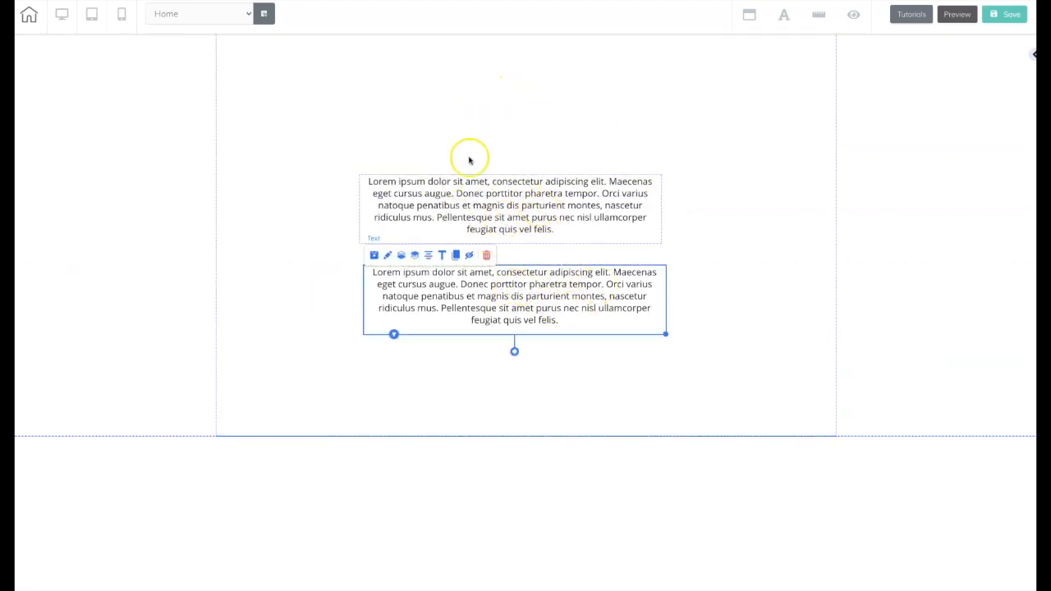
drag(549, 333, 555, 380)
Stagger the two texts in the panel, with the upper one shifted left and the lower one shifted right
drag(537, 227, 486, 239)
drag(497, 352, 515, 353)
drag(530, 248, 584, 264)
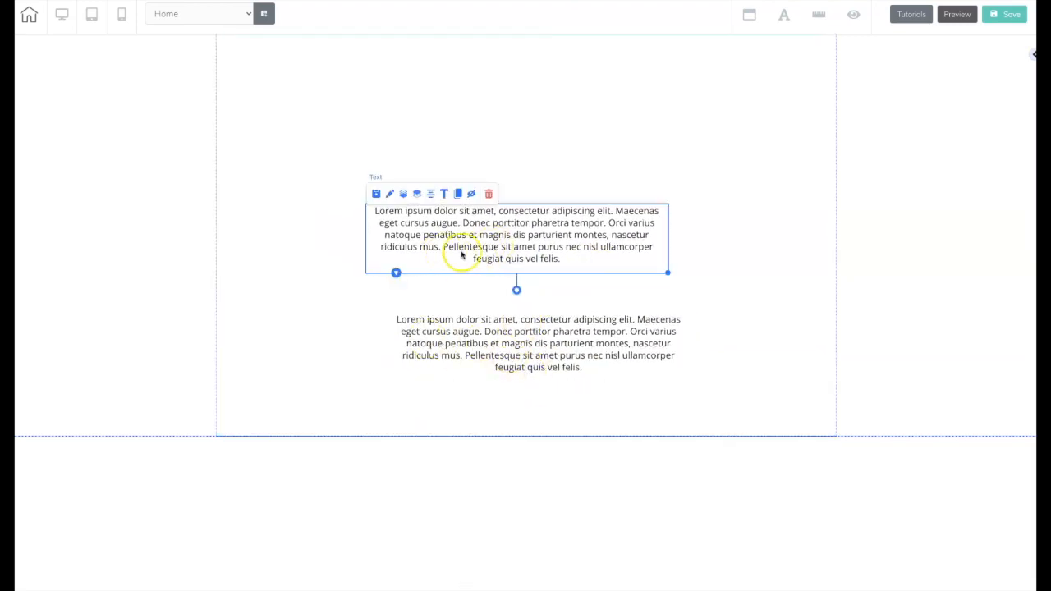
drag(474, 247, 411, 242)
drag(469, 336, 524, 337)
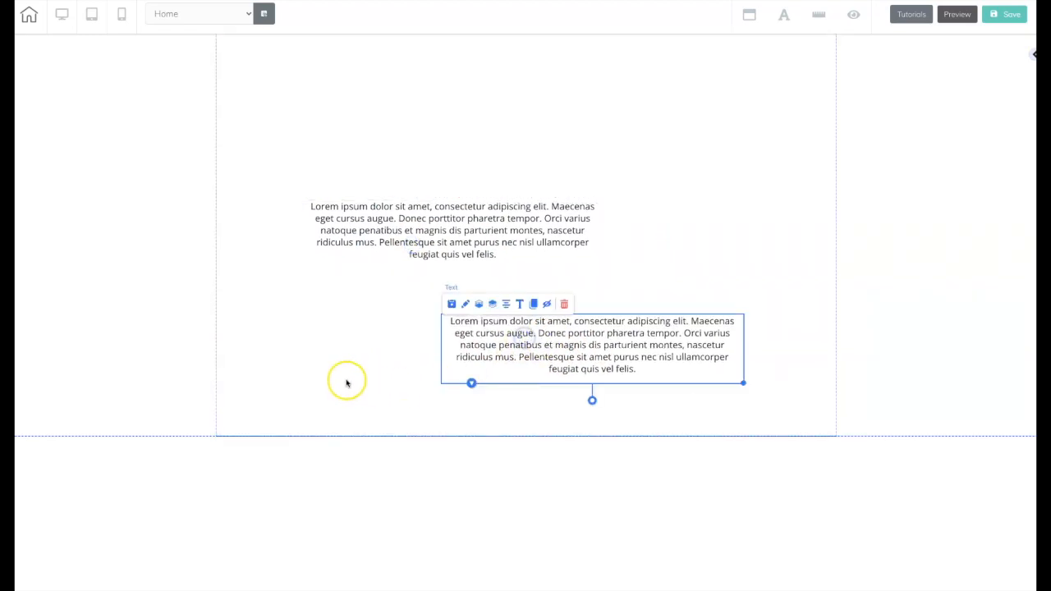
drag(468, 246, 470, 256)
Move both texts into the box, repositioning and enlarging the box to hold them
drag(550, 120, 528, 129)
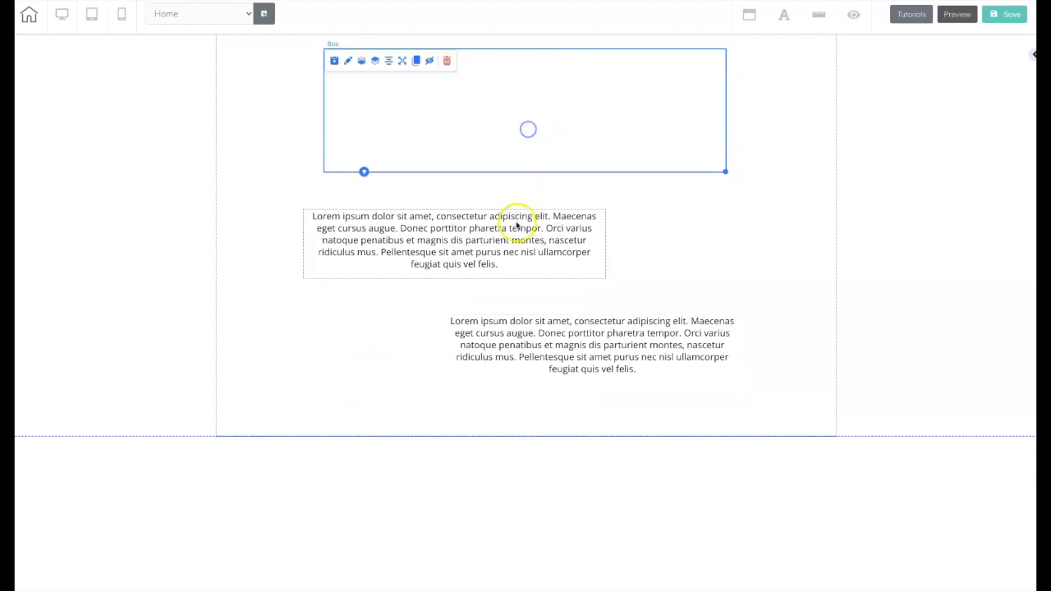
drag(488, 248, 525, 90)
drag(725, 176, 766, 280)
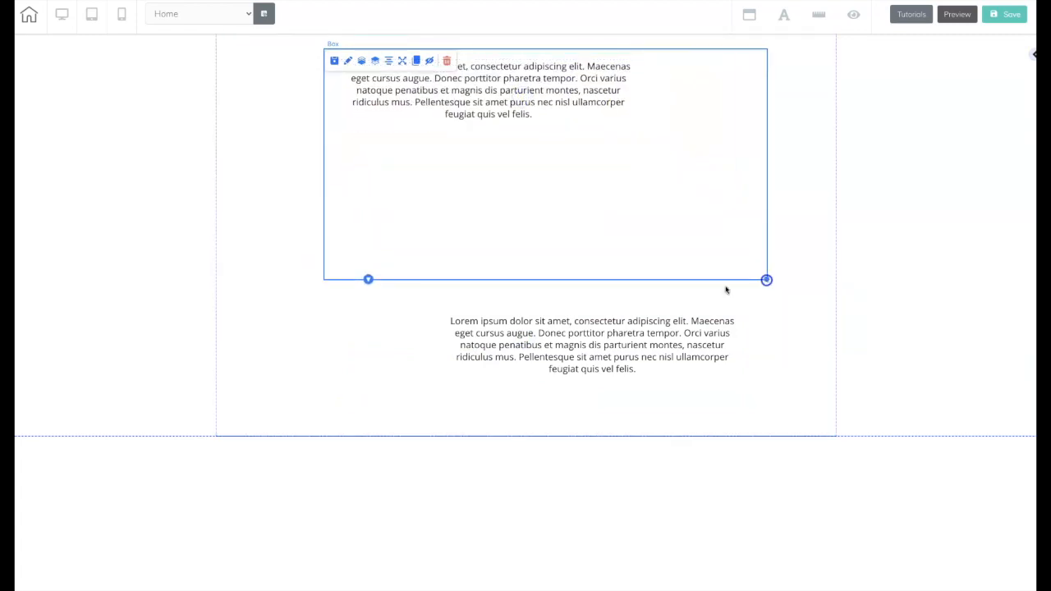
drag(610, 308, 632, 274)
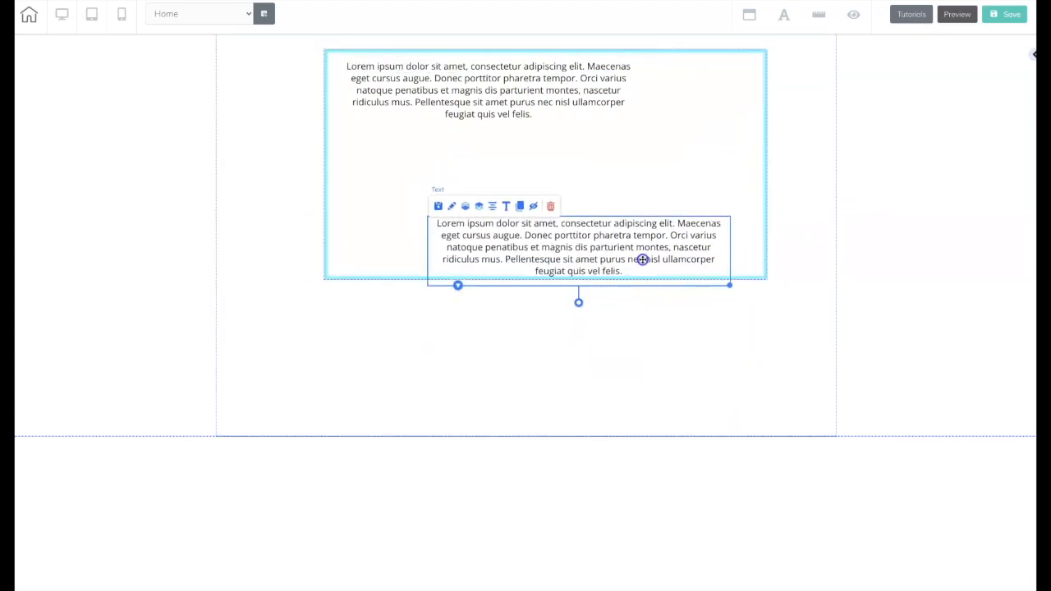
drag(642, 259, 685, 219)
Adjust the upper text inside the box and move the box with both texts lower and towards the panel's centre
drag(541, 107, 540, 120)
drag(762, 186, 757, 217)
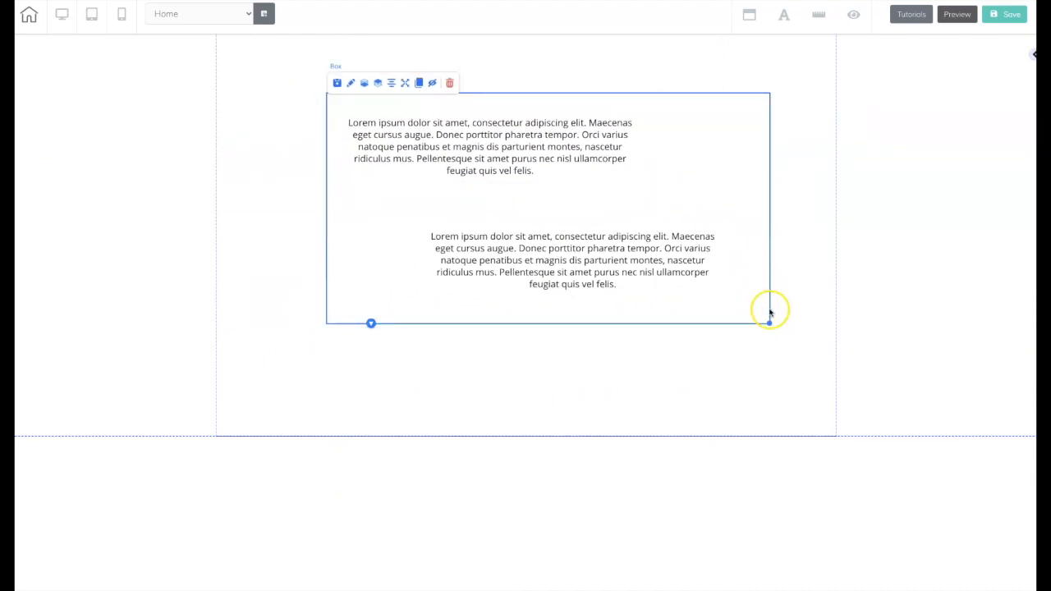
drag(761, 315, 726, 312)
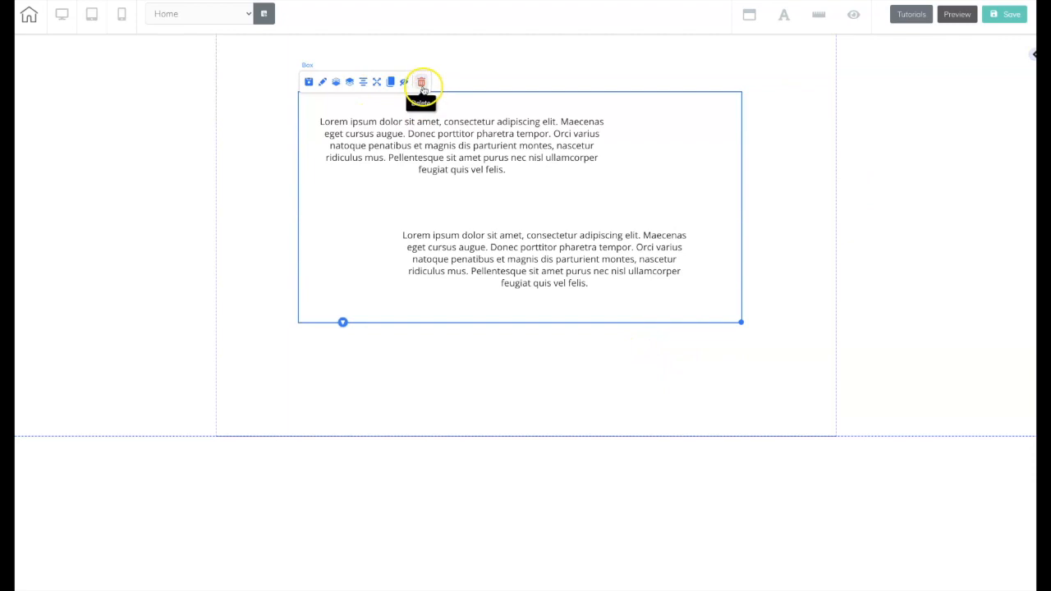
Delete the upper and lower Lorem ipsum texts from the box
click(526, 129)
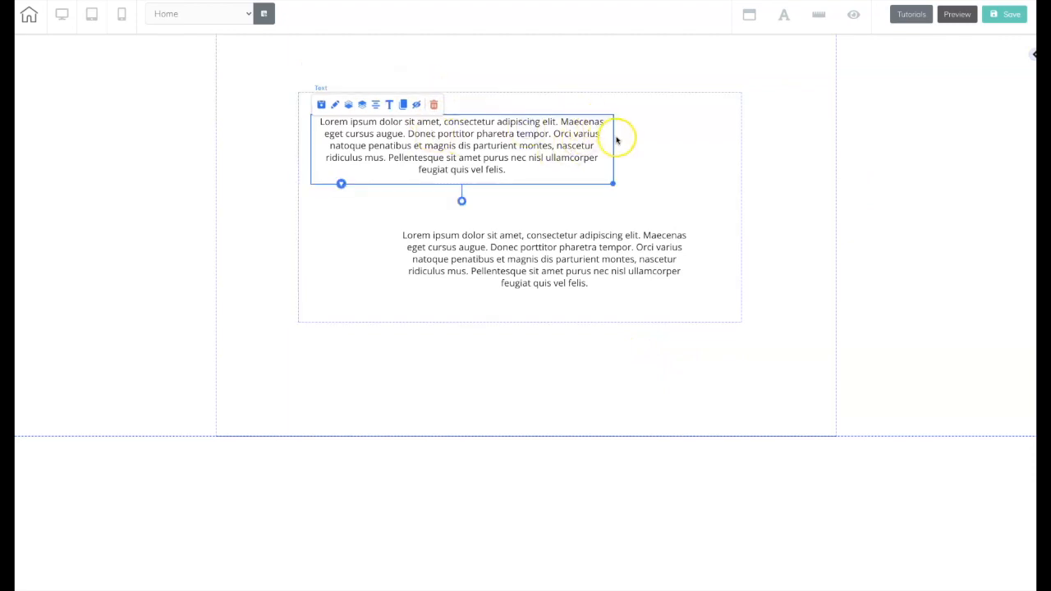
click(433, 104)
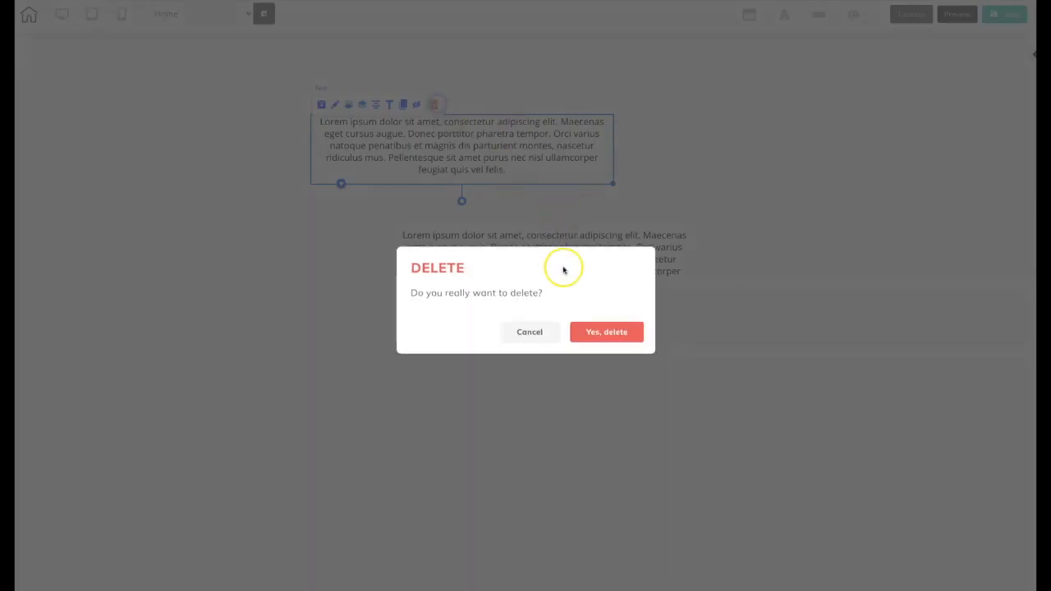
click(595, 330)
click(474, 240)
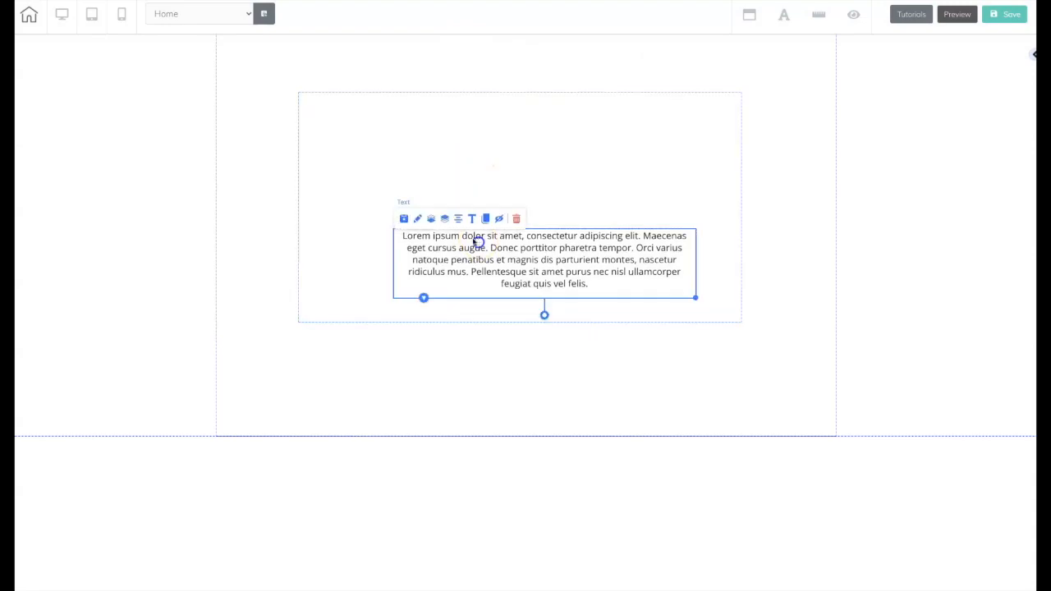
click(517, 218)
click(605, 333)
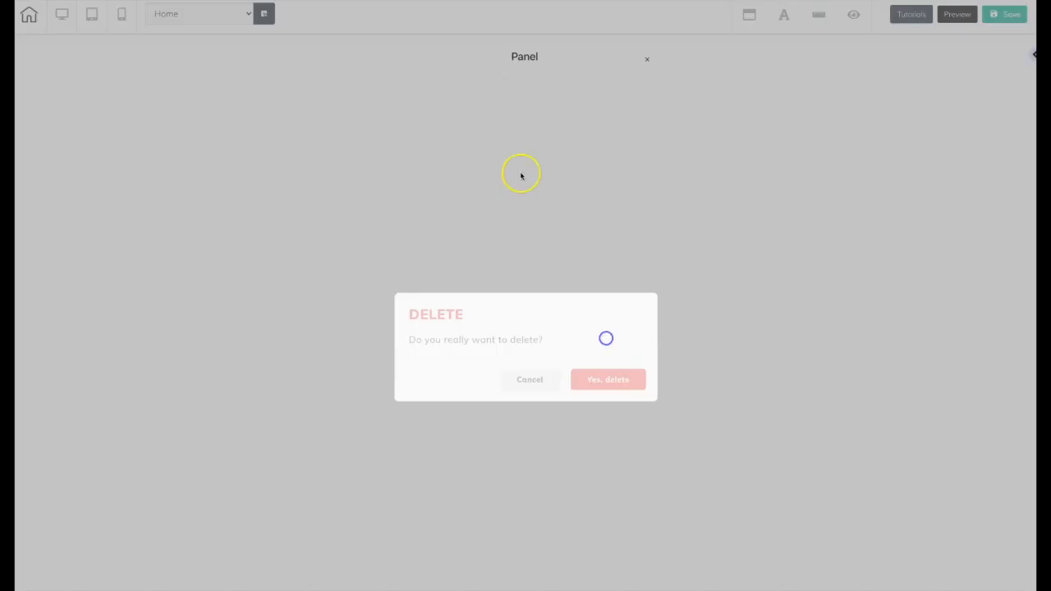
Delete the empty box from the panel
click(518, 140)
click(421, 82)
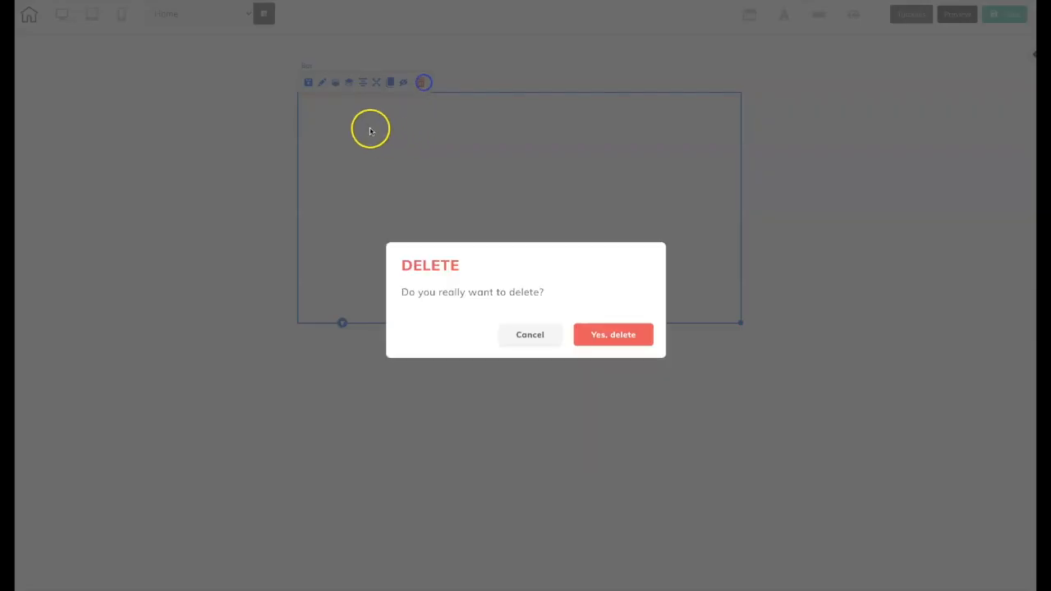
click(585, 329)
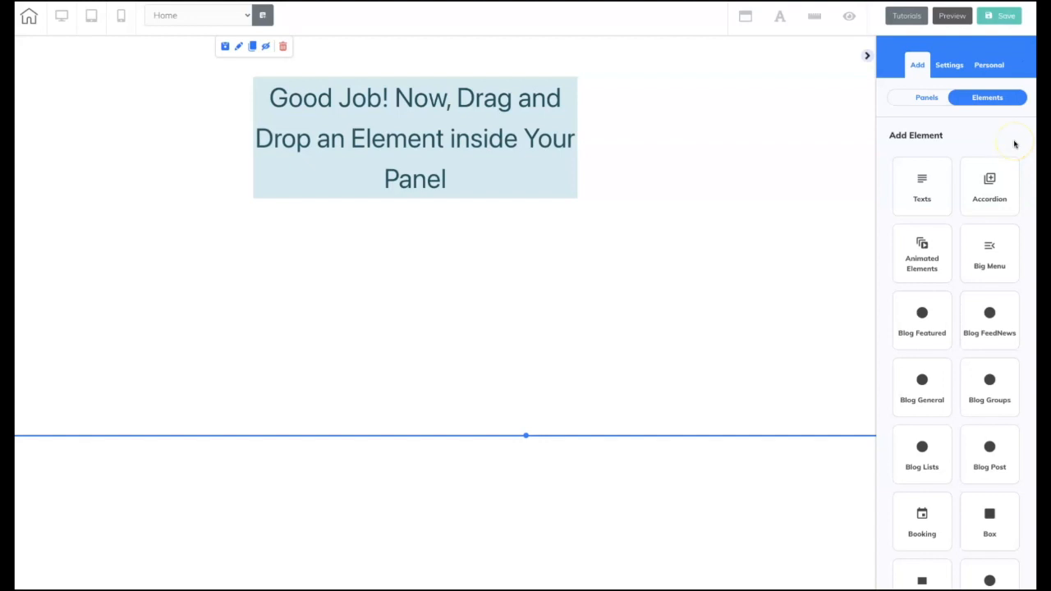
Collapse the element library, open the panel's settings and move the settings window clear of the placeholder text
click(866, 57)
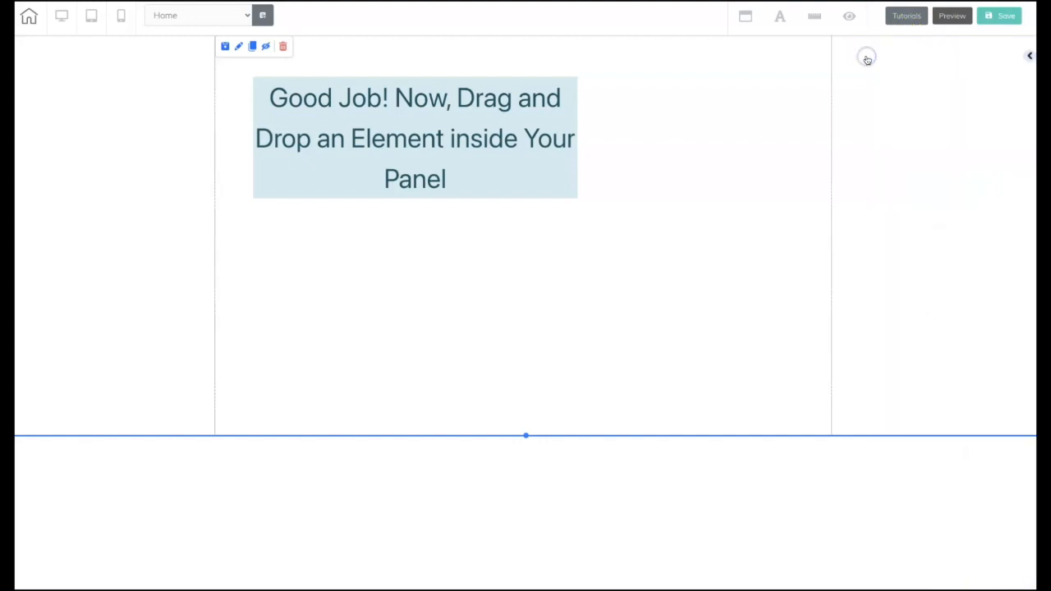
click(804, 193)
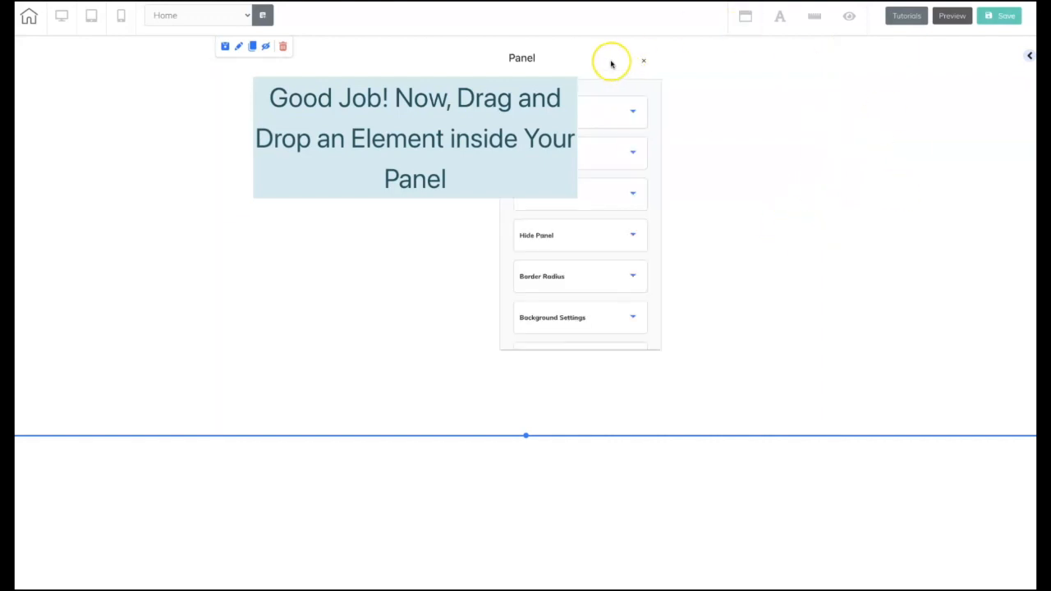
drag(610, 63, 797, 80)
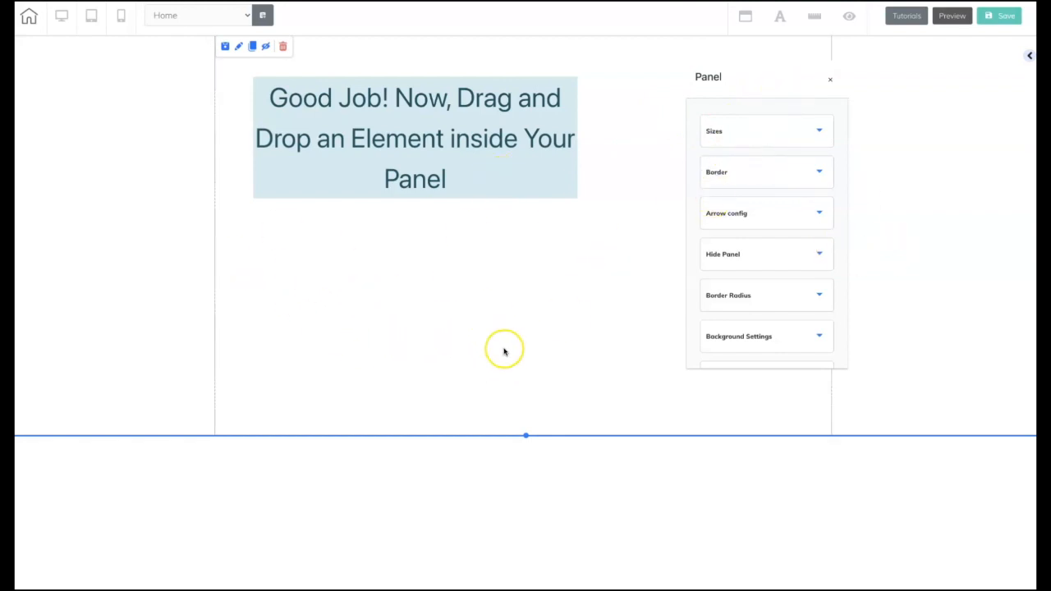
Move and close the panel's settings window and expand the library sidebar again
drag(833, 83, 769, 90)
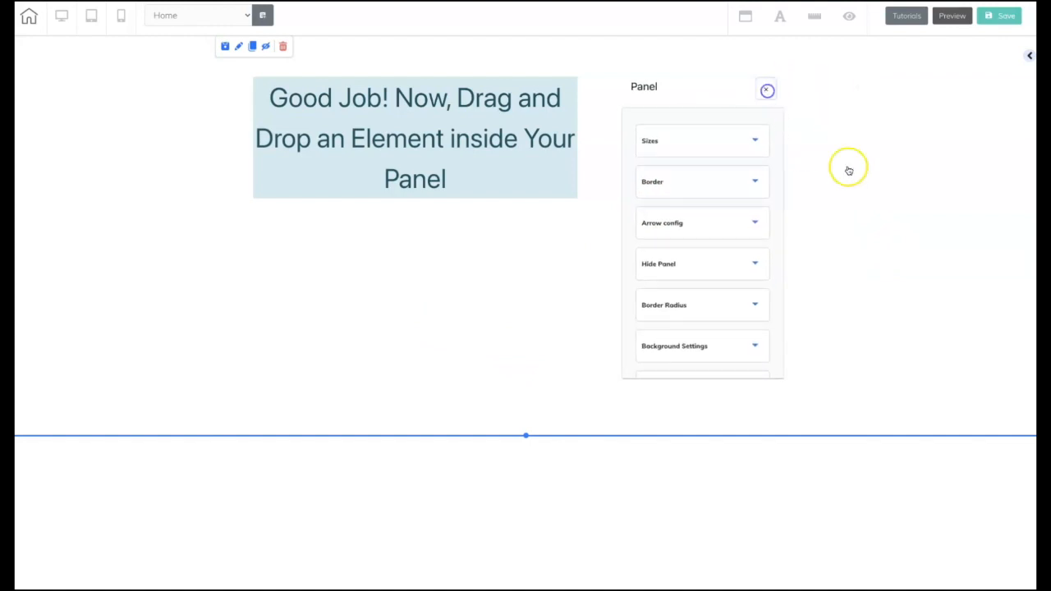
click(1031, 58)
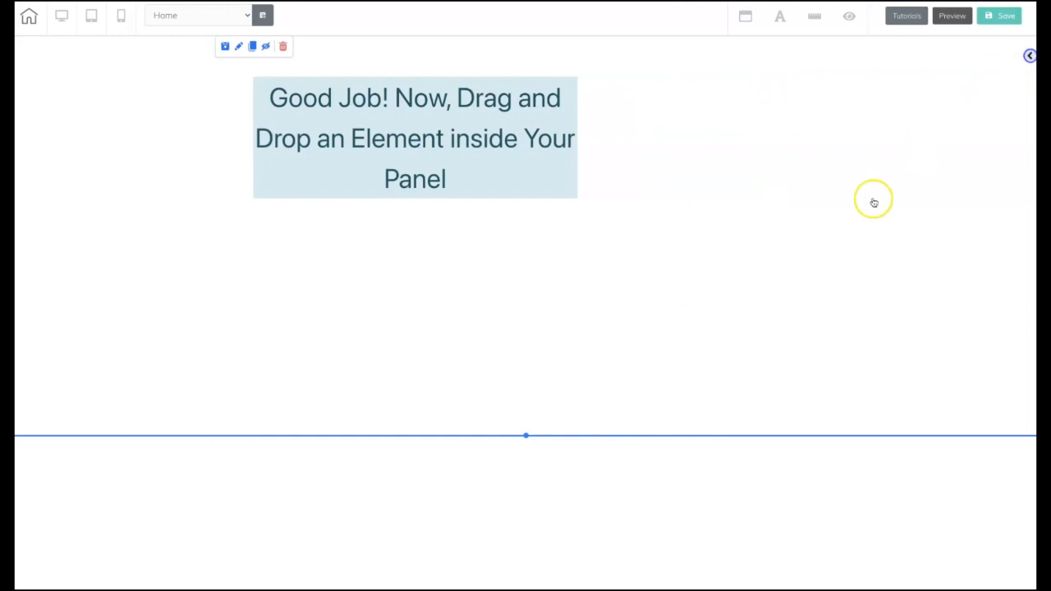
Switch back and forth between the panel library and the element library to compare what each offers
click(927, 100)
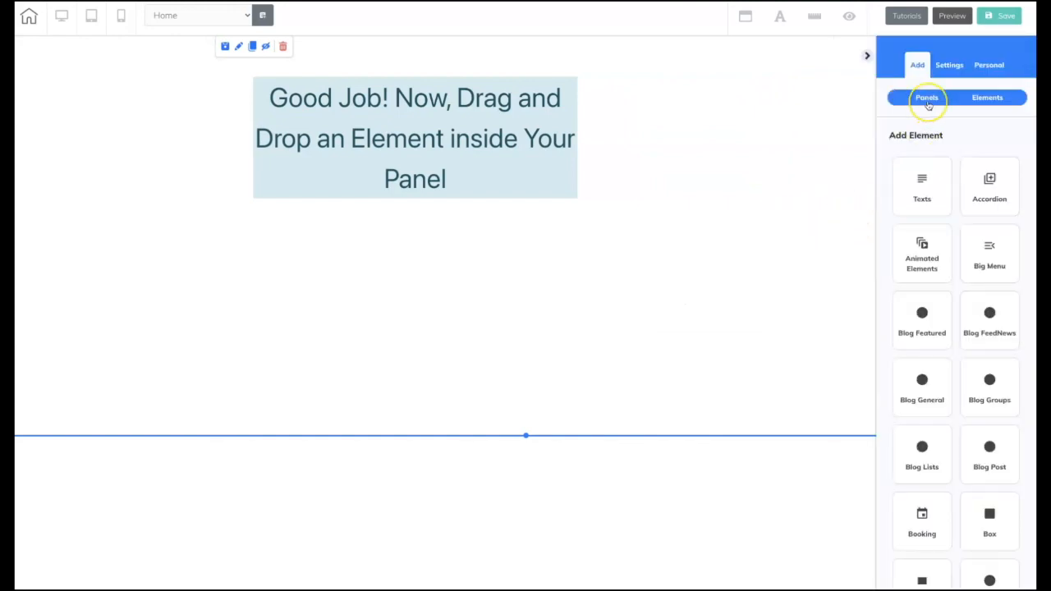
click(925, 106)
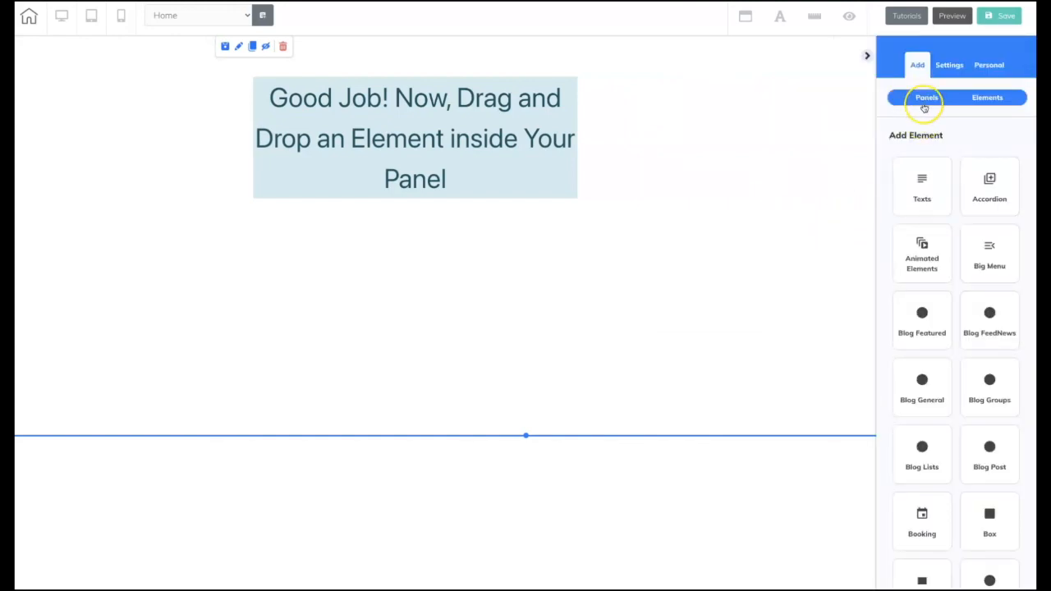
click(991, 100)
click(918, 101)
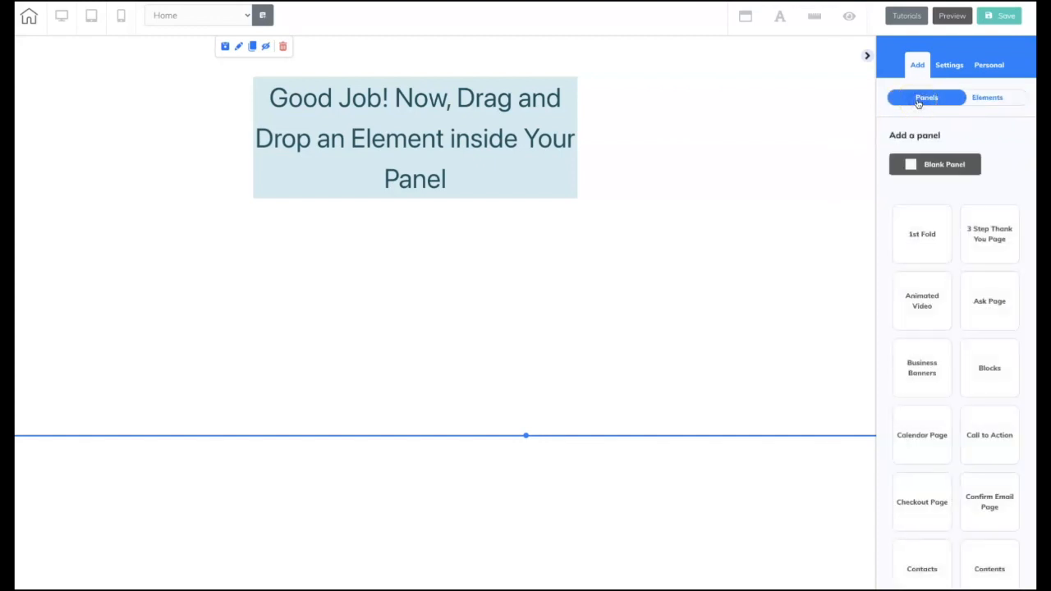
click(995, 107)
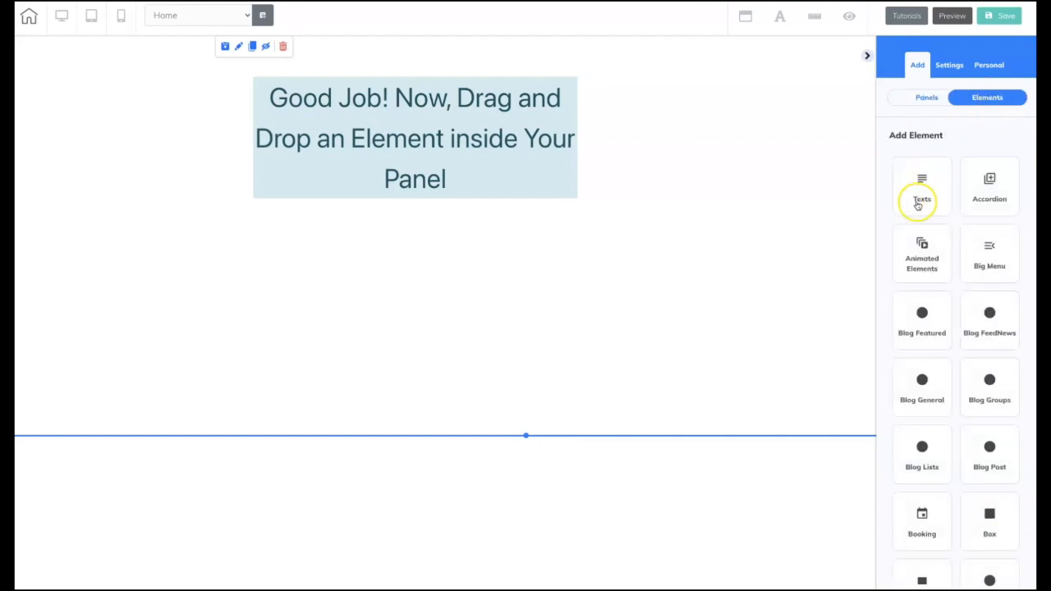
click(907, 105)
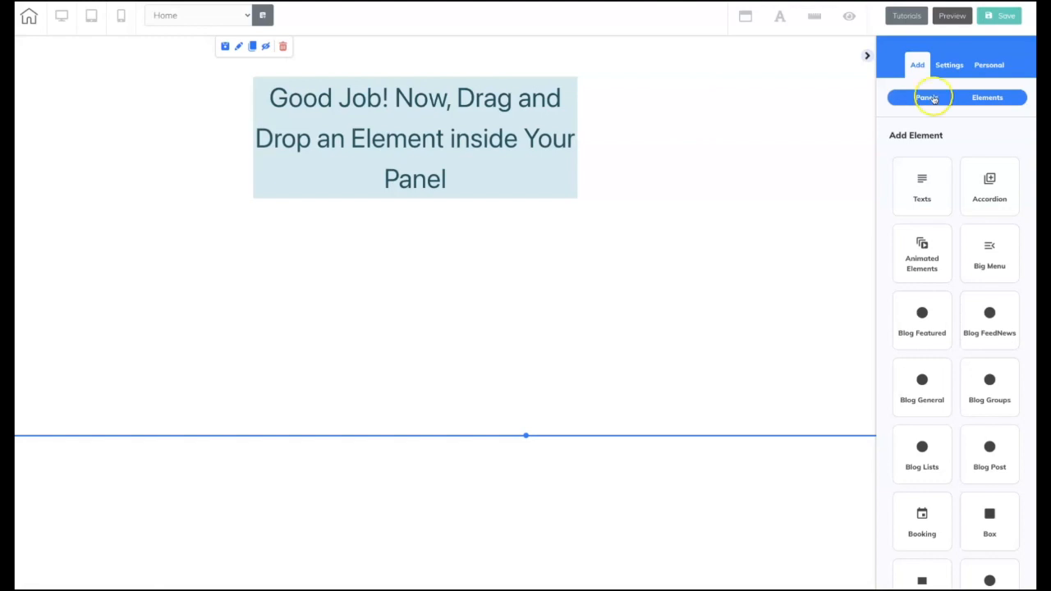
click(1002, 103)
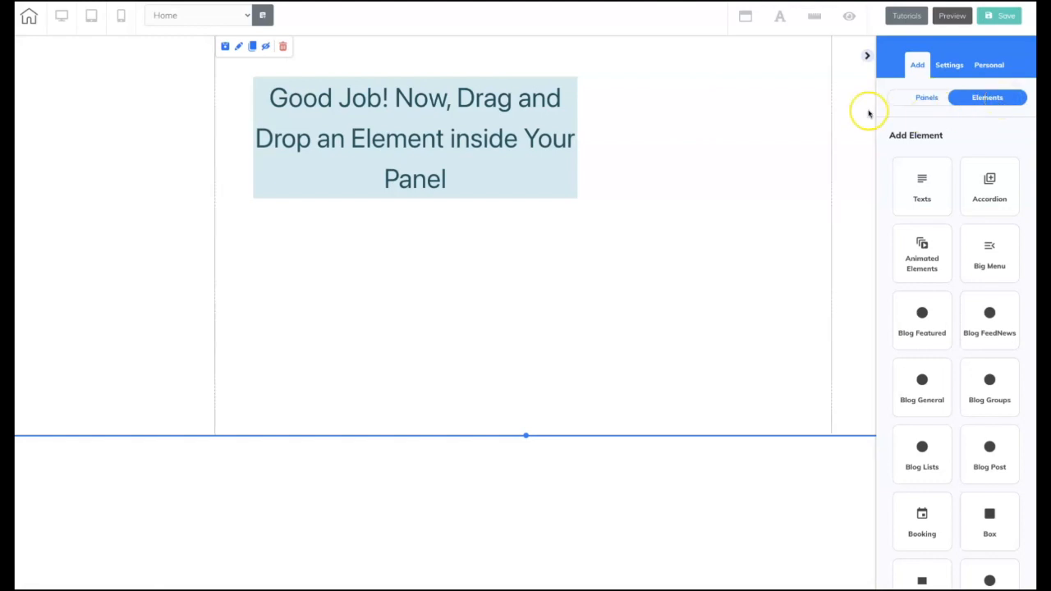
click(915, 102)
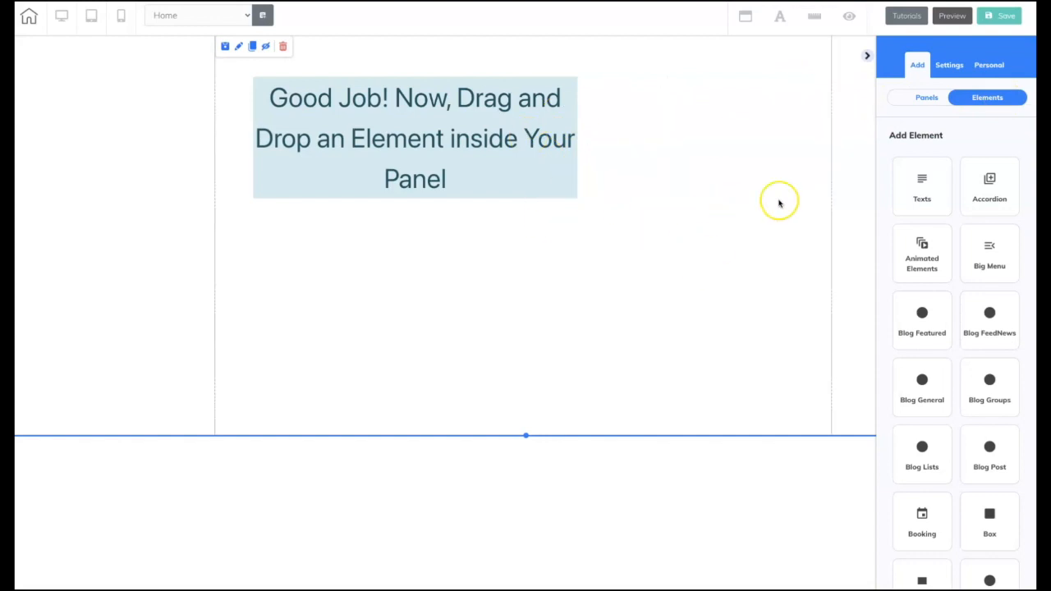
Look through the ready-made panel categories and the first categories of the element library
click(916, 98)
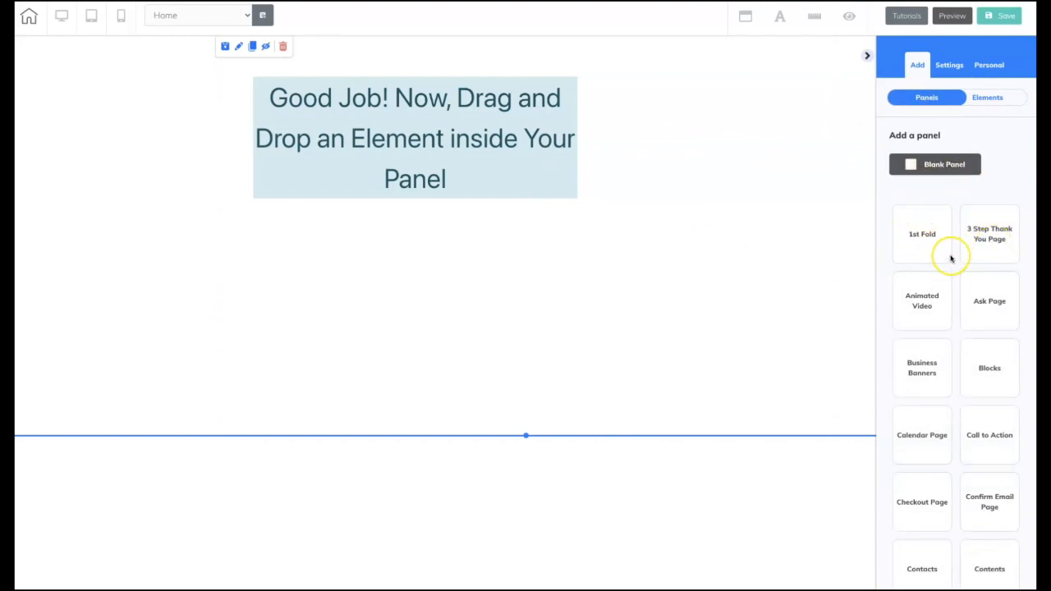
scroll(951, 259, down, 2)
scroll(950, 258, down, 10)
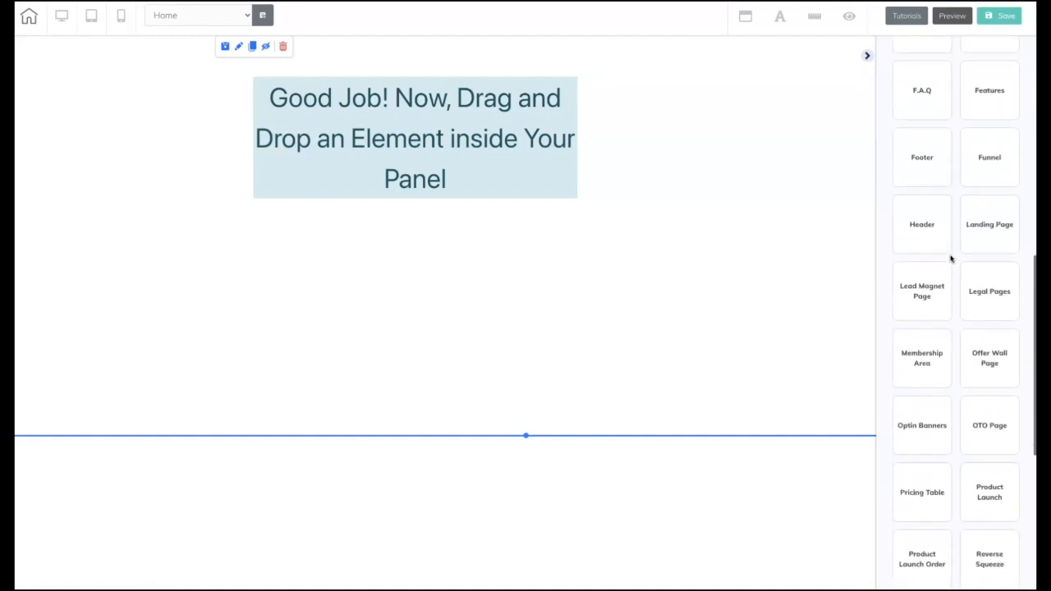
scroll(950, 259, down, 3)
scroll(918, 287, up, 4)
scroll(918, 283, up, 9)
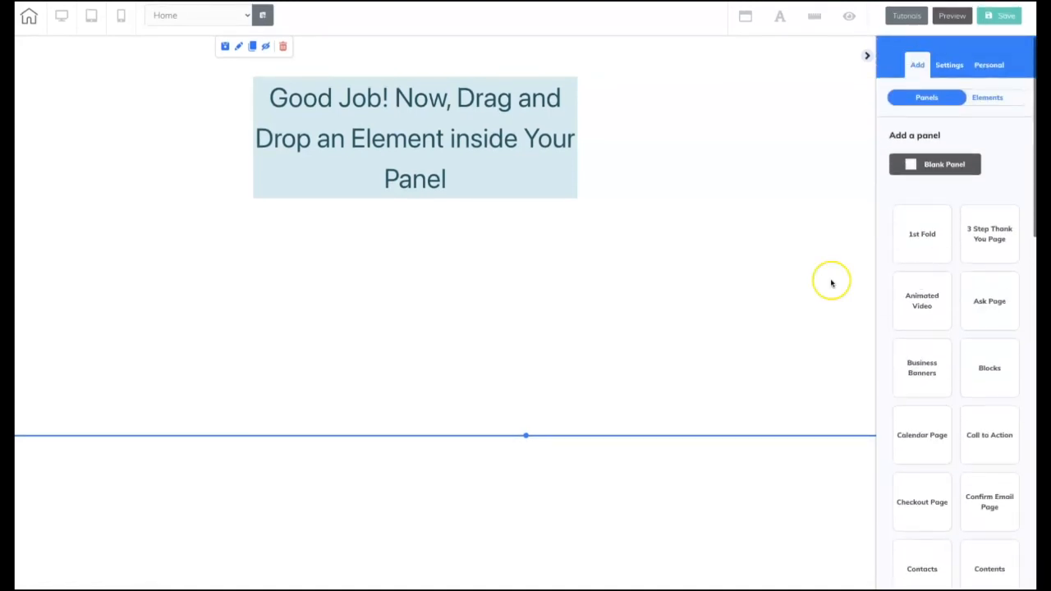
click(993, 99)
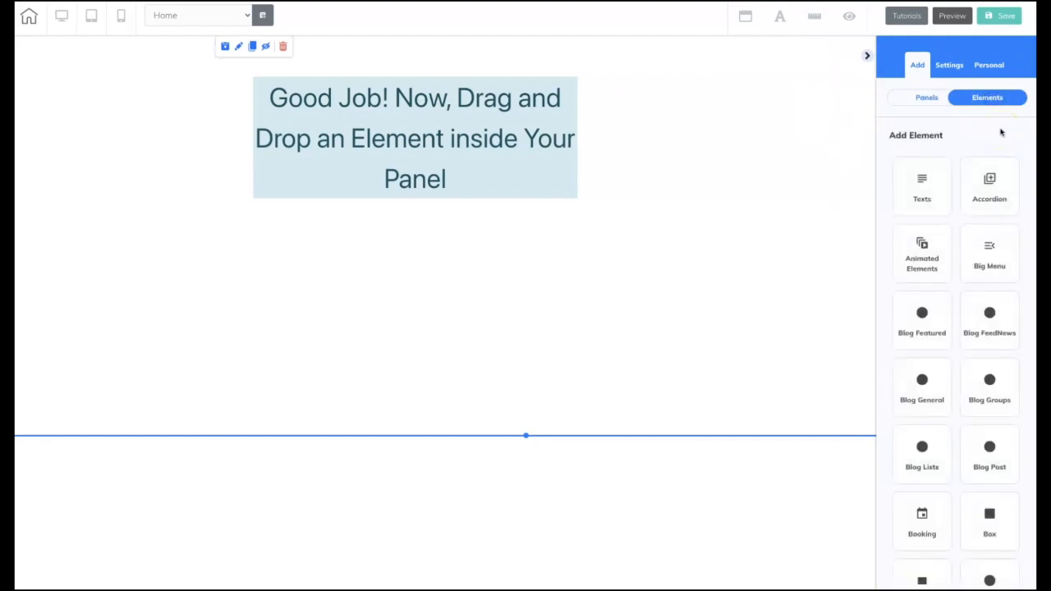
scroll(1001, 132, down, 1)
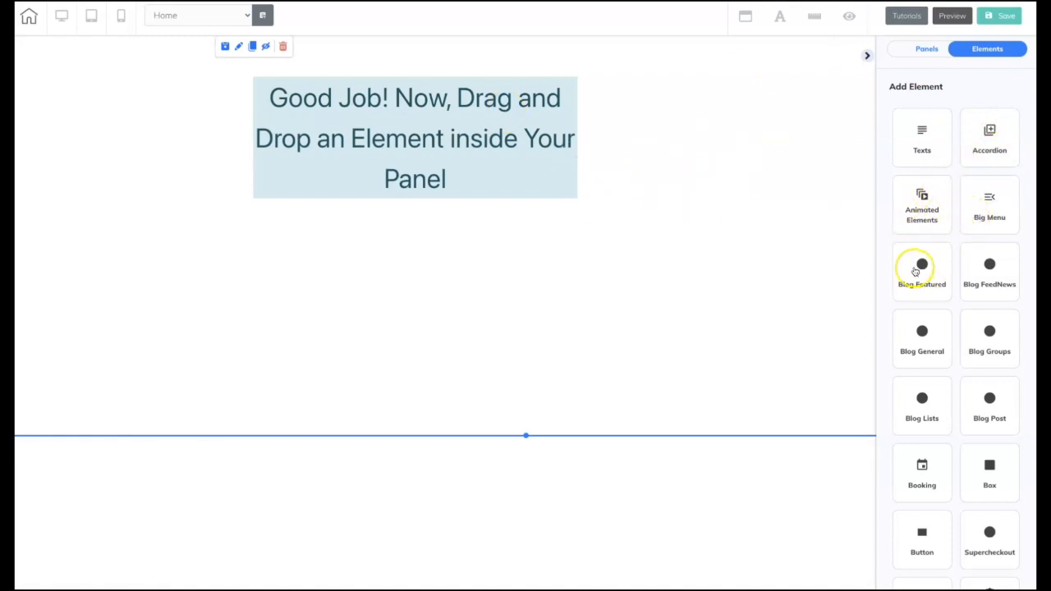
scroll(915, 271, down, 3)
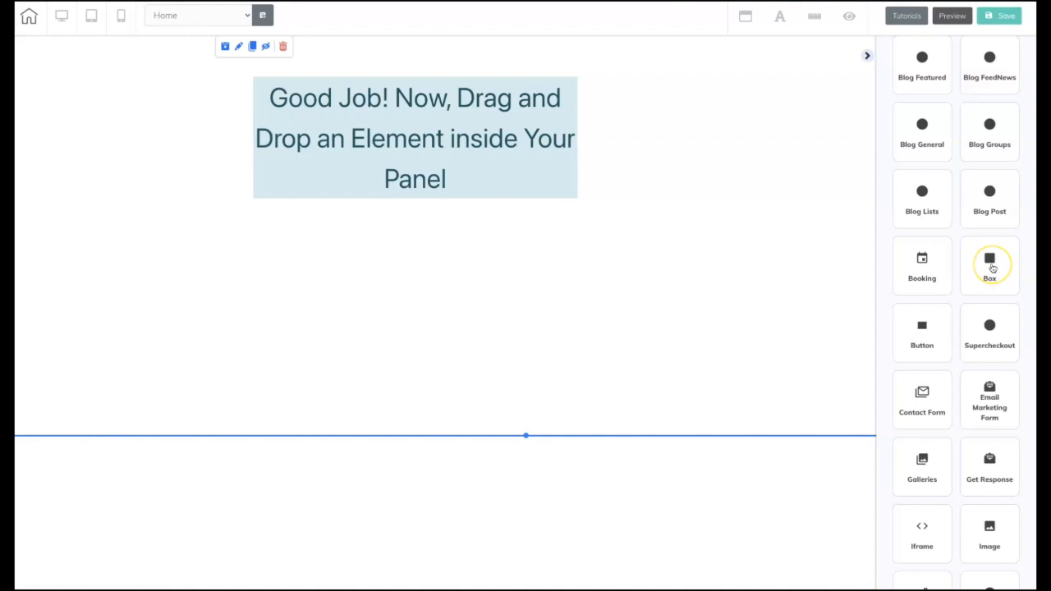
Browse the Box designs, add a plain white shadowed box to the panel and enlarge it to fill most of the panel
click(990, 264)
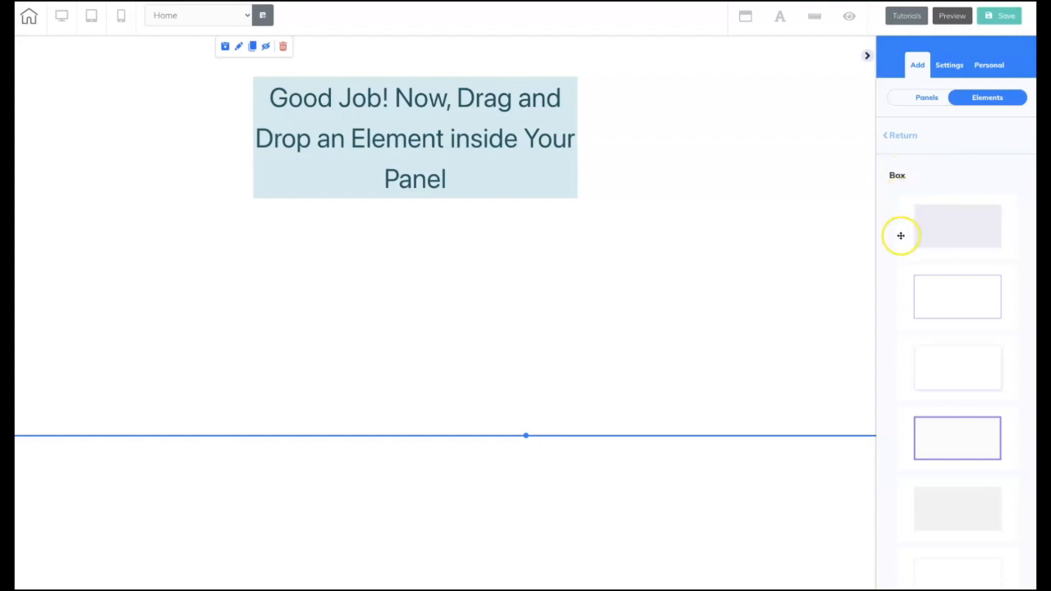
scroll(900, 236, down, 5)
scroll(900, 234, down, 10)
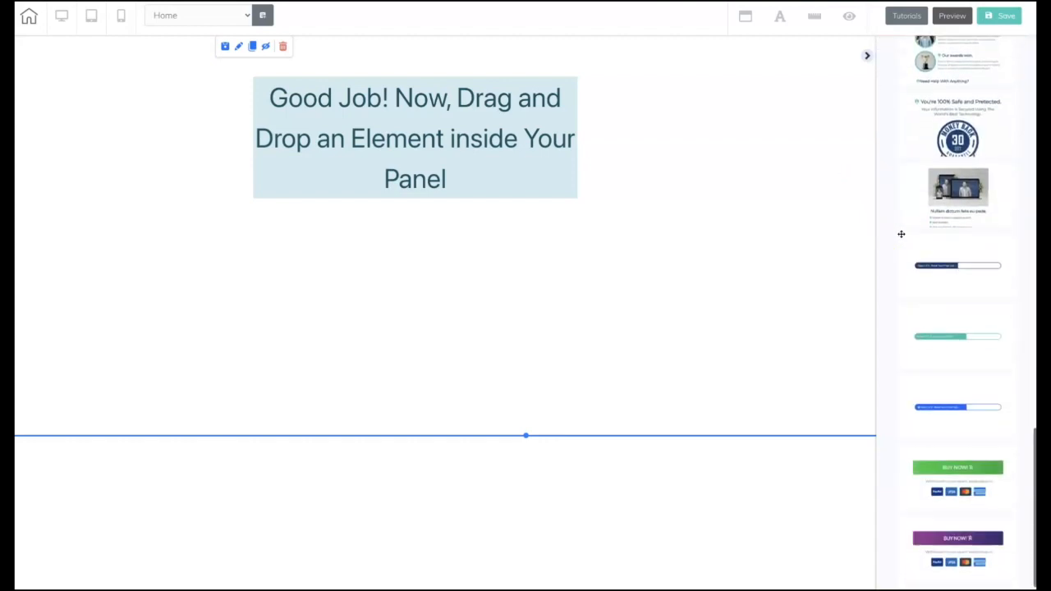
scroll(901, 234, down, 1)
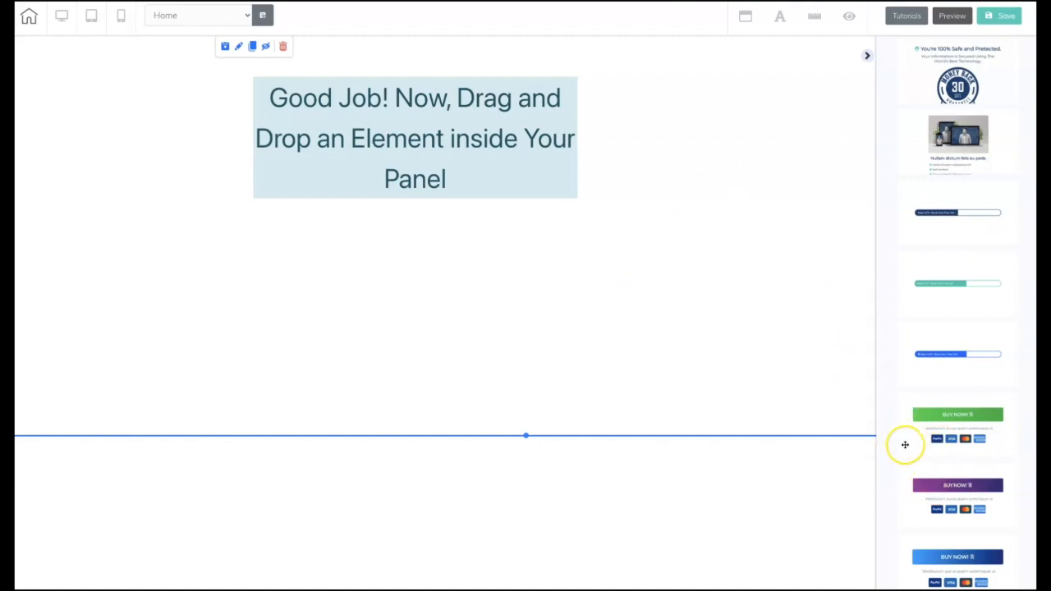
scroll(900, 438, up, 5)
scroll(904, 446, up, 10)
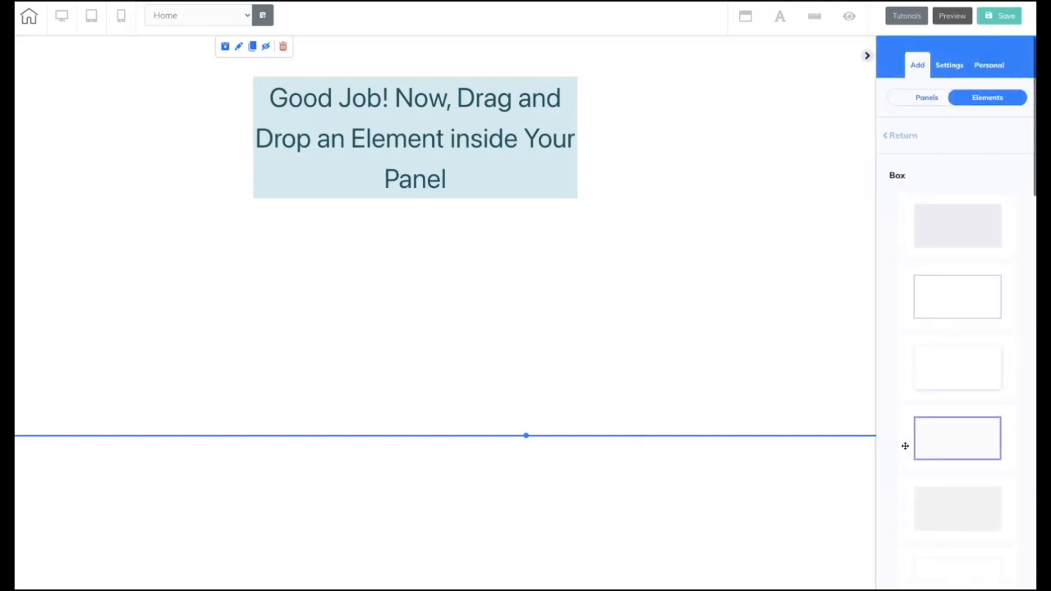
drag(580, 268, 399, 151)
drag(488, 206, 768, 354)
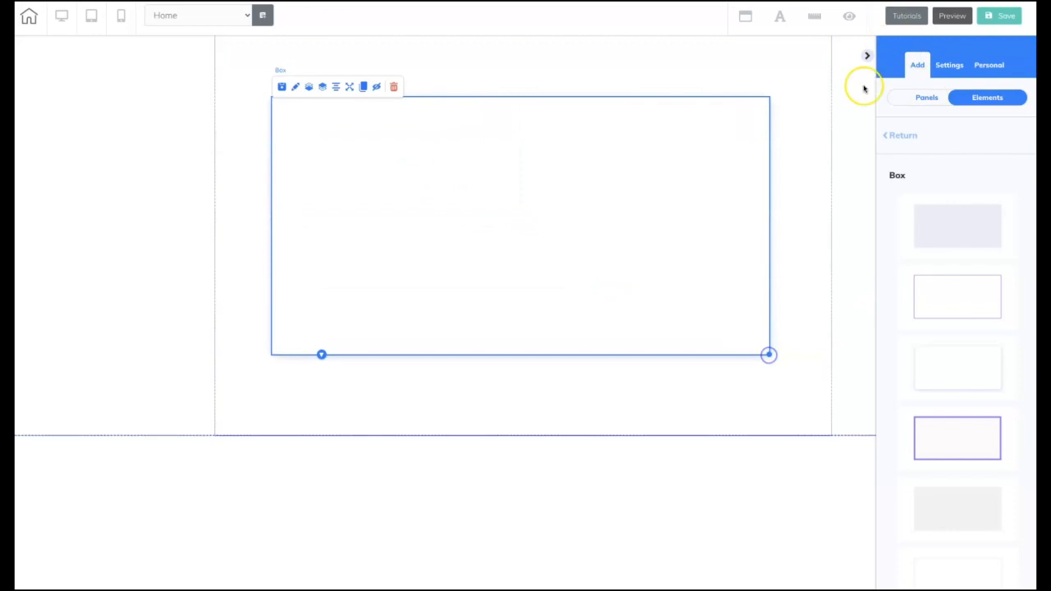
Return to the full element list and look through the remaining element types down to Video Gallery
click(916, 105)
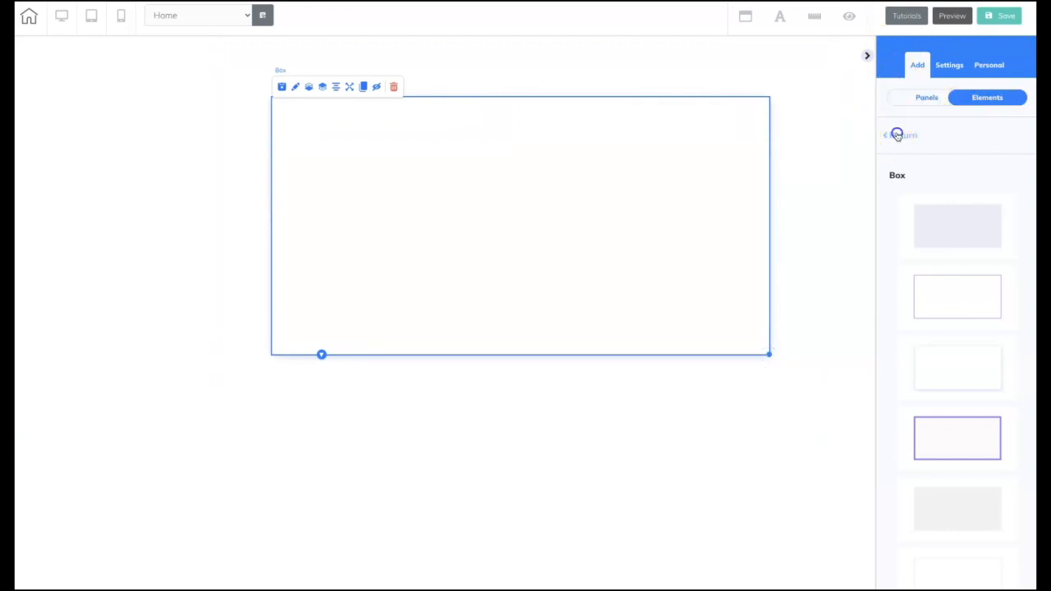
click(897, 135)
scroll(977, 212, down, 5)
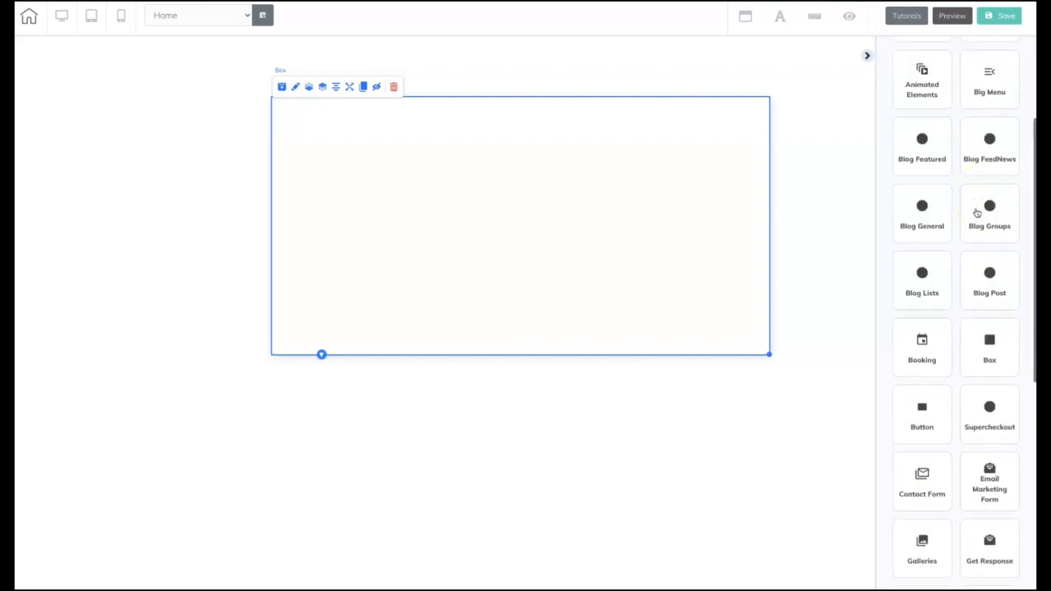
scroll(977, 213, down, 1)
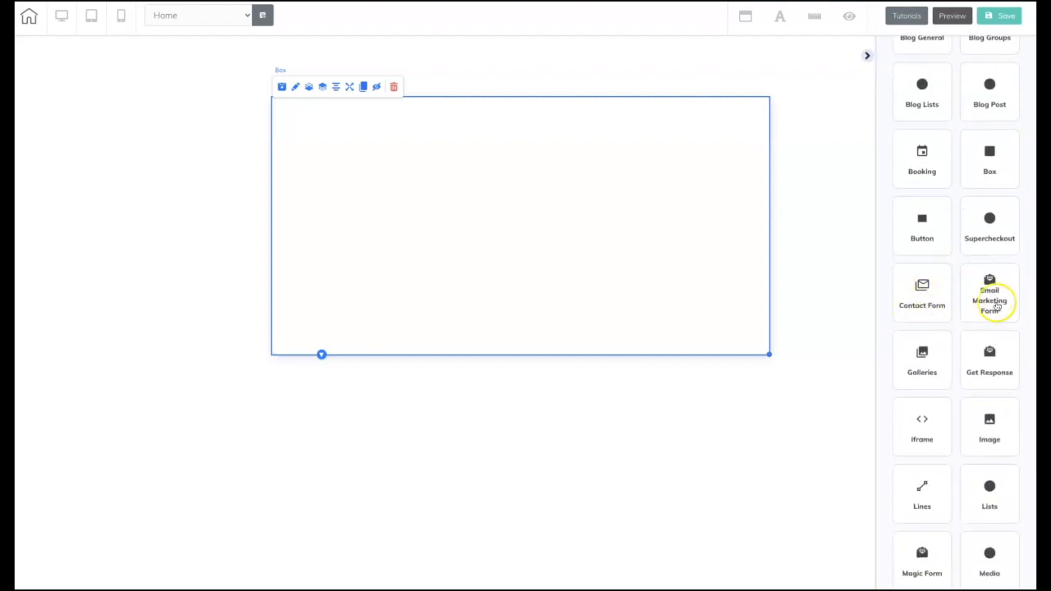
scroll(991, 303, down, 3)
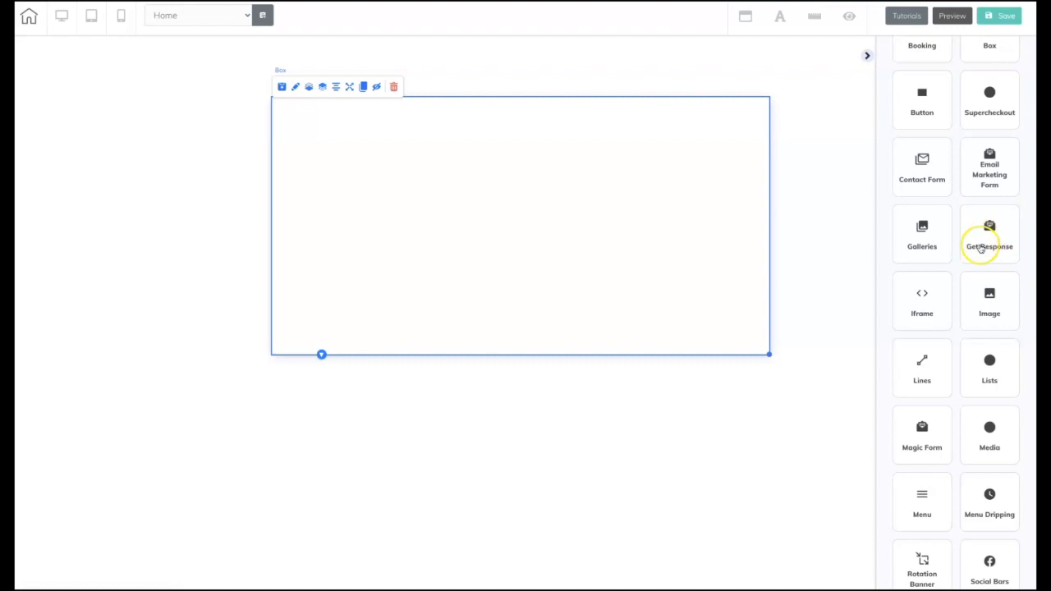
scroll(1002, 239, down, 3)
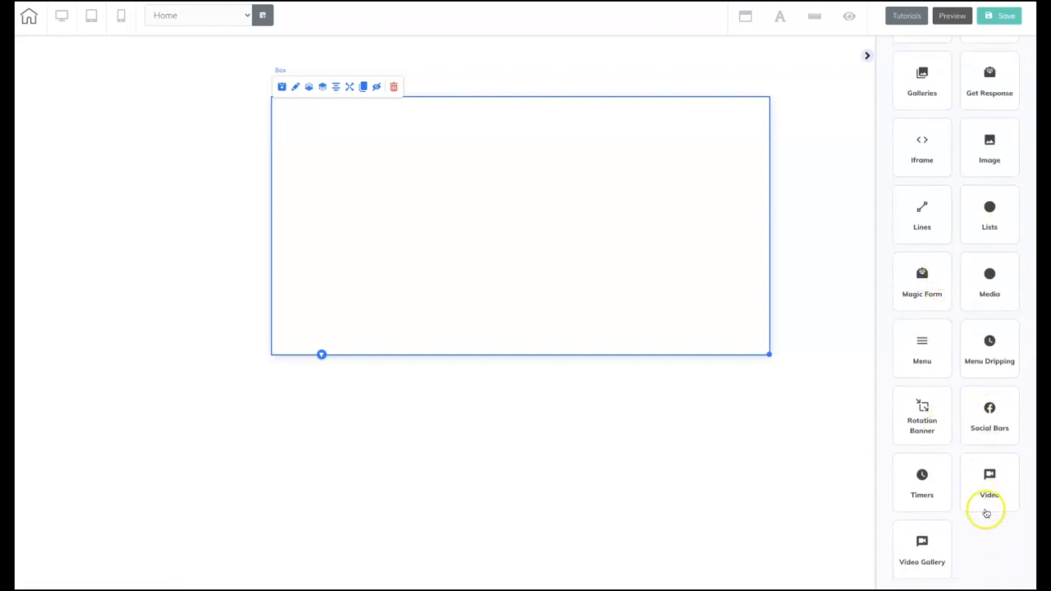
scroll(960, 247, up, 10)
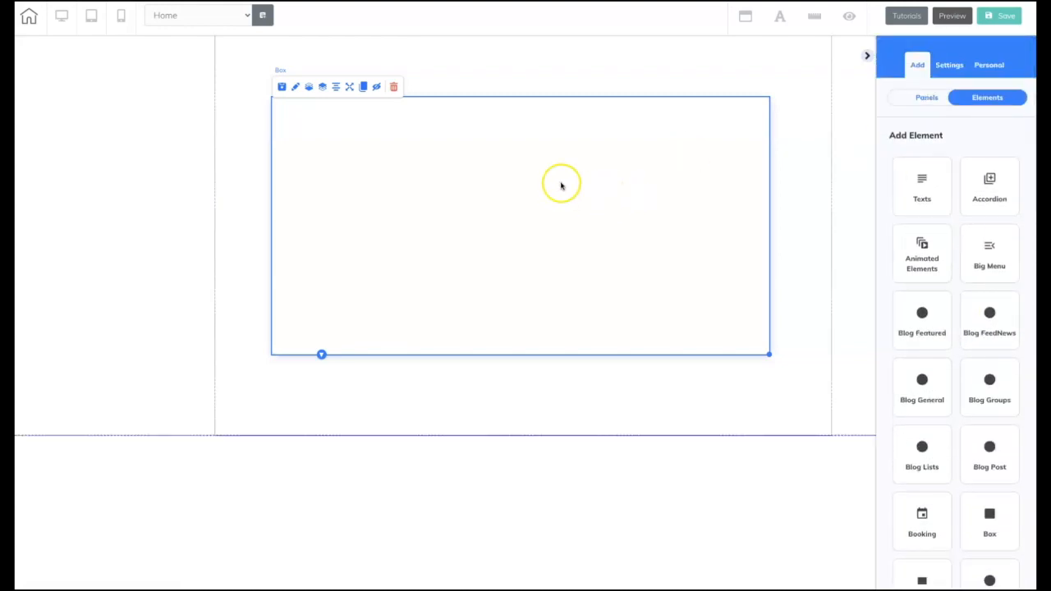
Move the box around the panel and leave it slightly lower and left of the panel's centre
drag(559, 182, 593, 194)
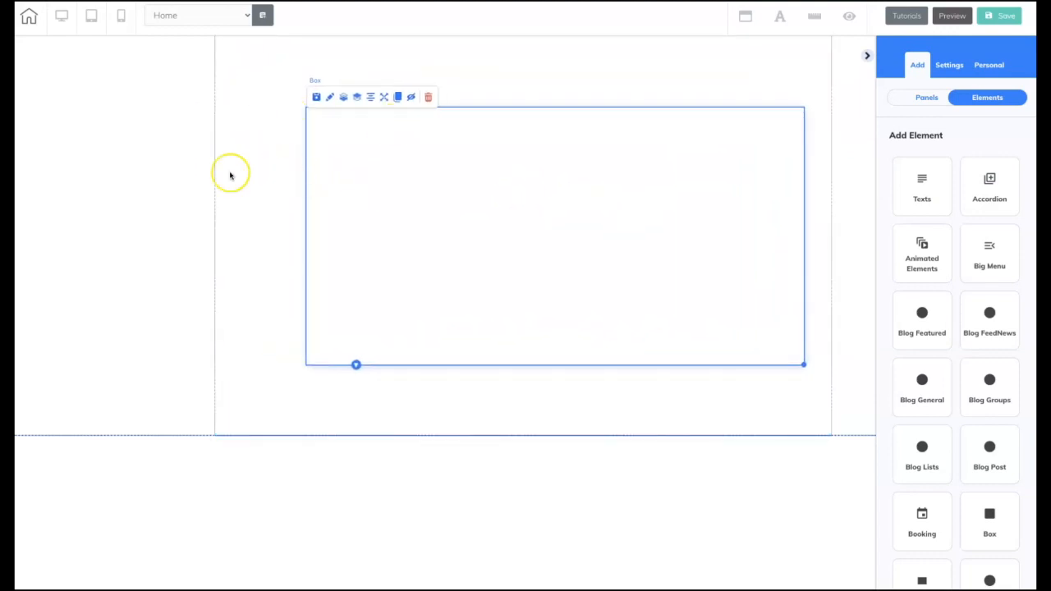
drag(348, 199, 396, 165)
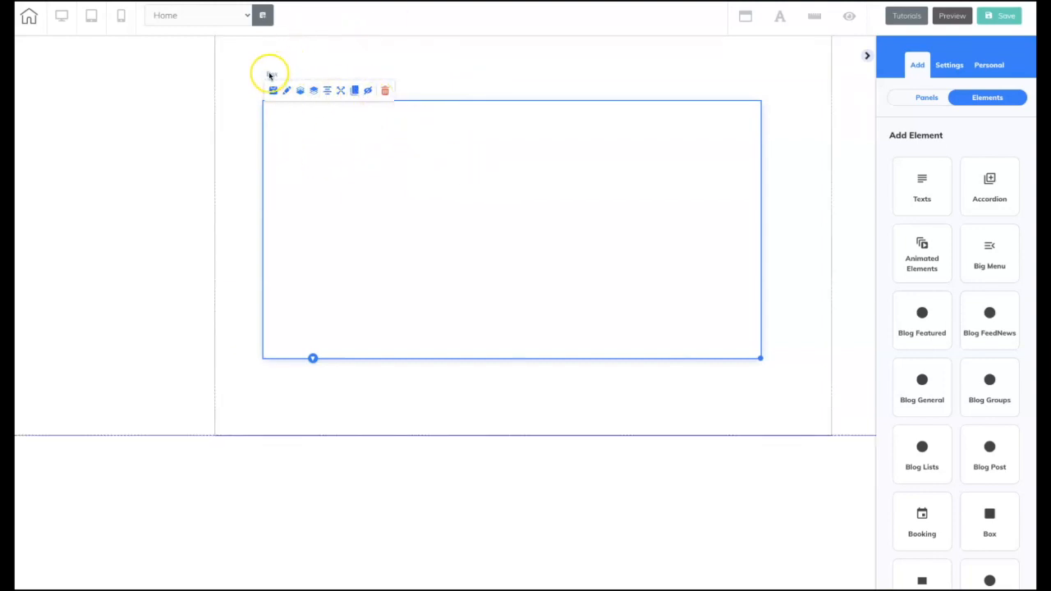
drag(433, 140, 427, 146)
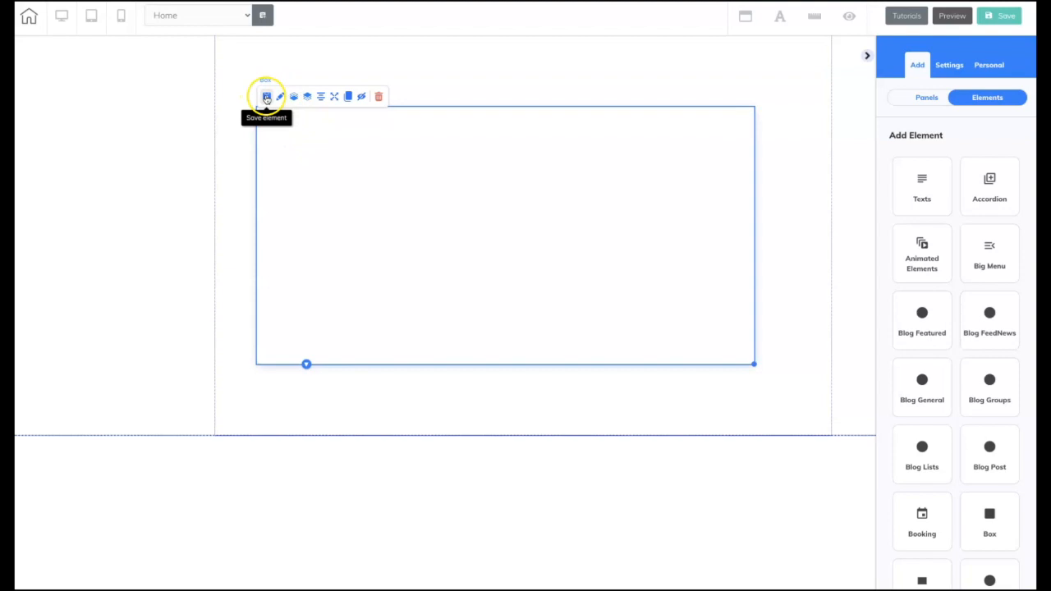
Centre the box horizontally within the panel
click(307, 99)
click(292, 100)
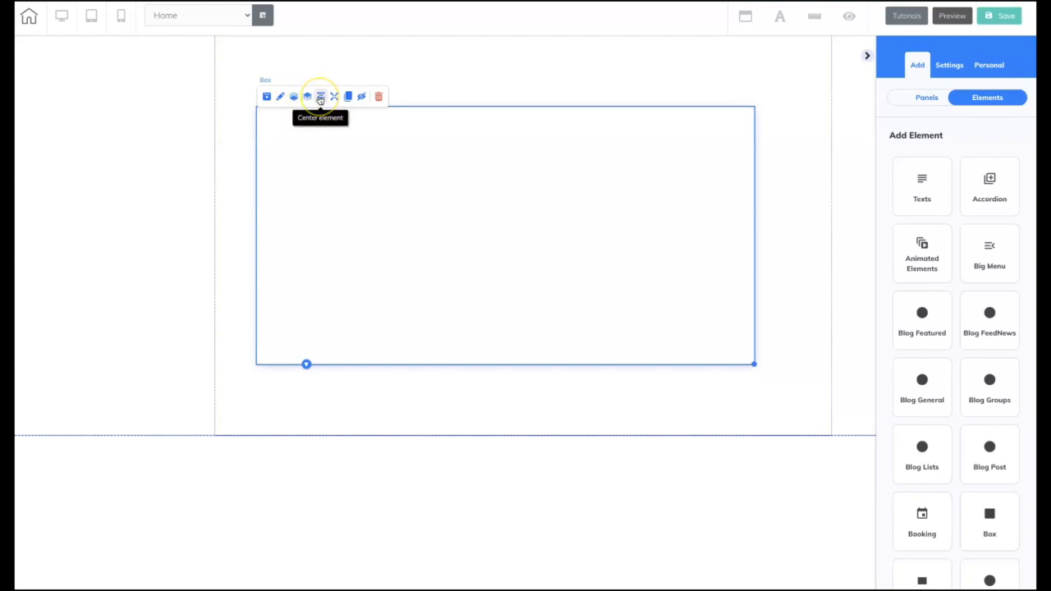
click(321, 98)
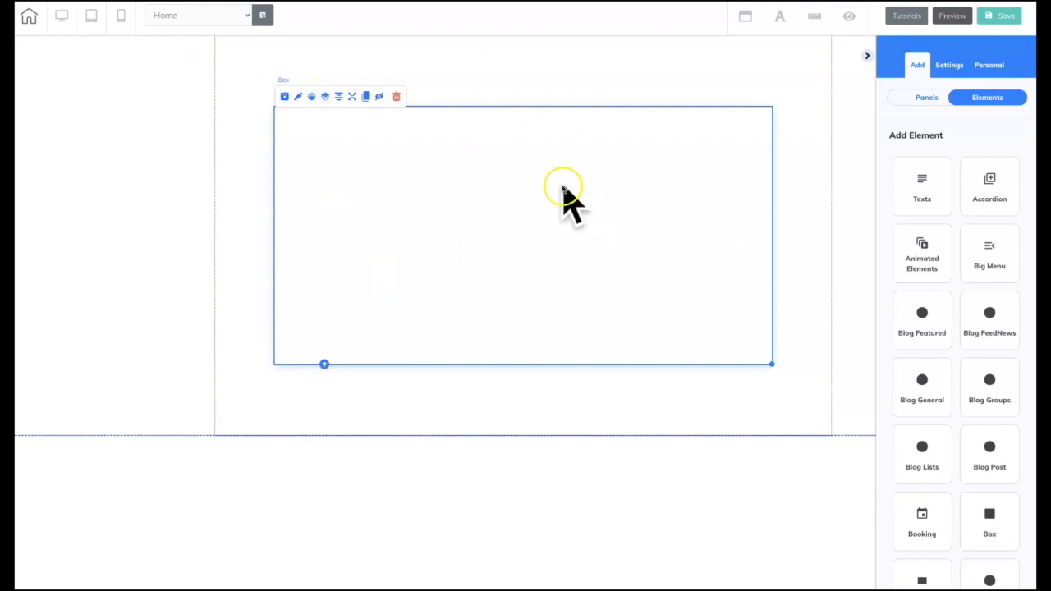
Open the box's fix-element options and choose Manual Stick
click(354, 98)
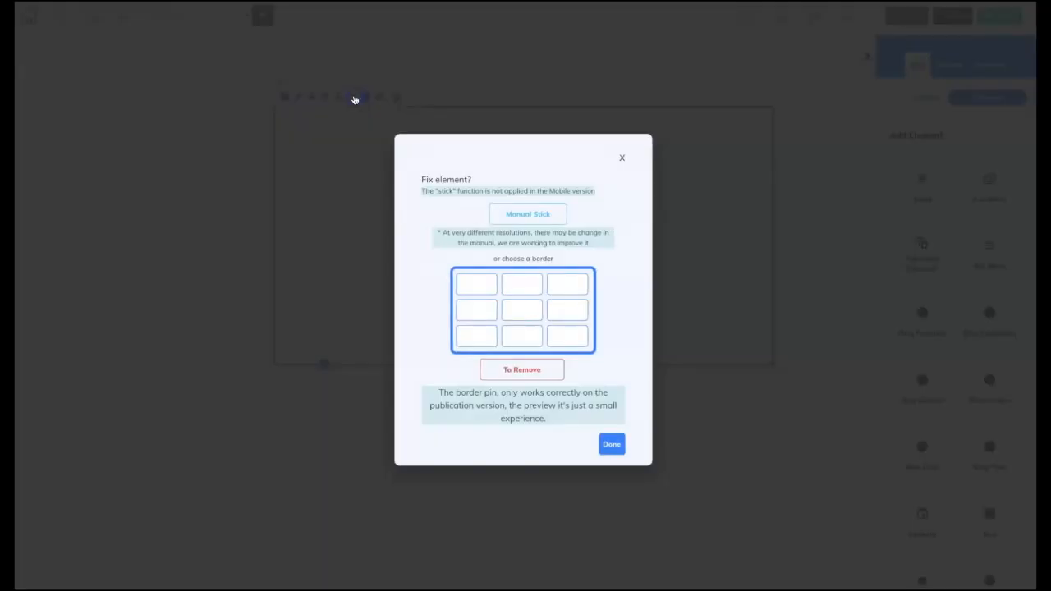
click(538, 219)
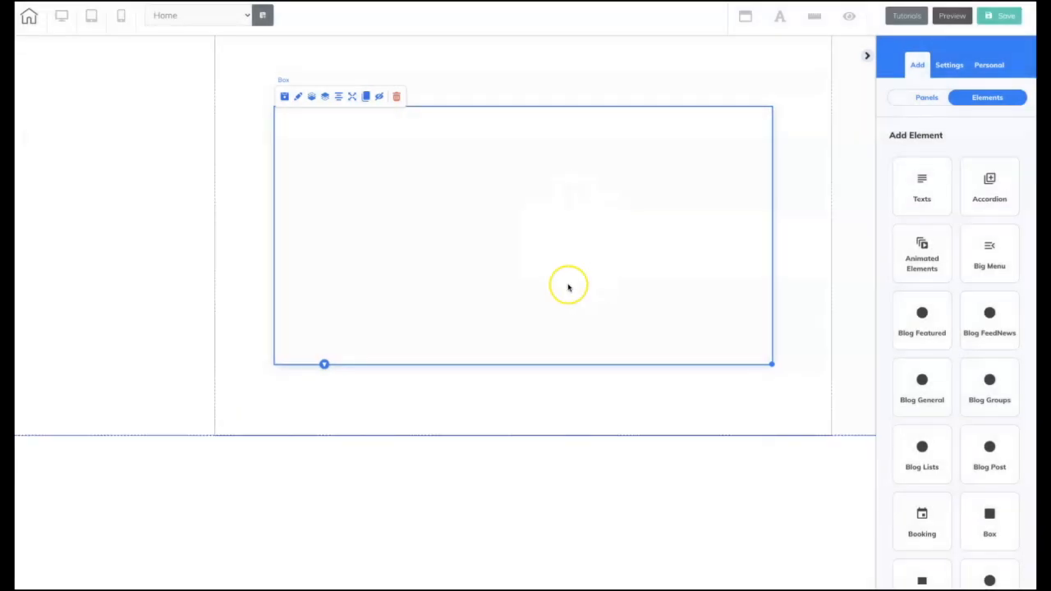
Add a Blank Panel below the panel that holds the box
click(77, 316)
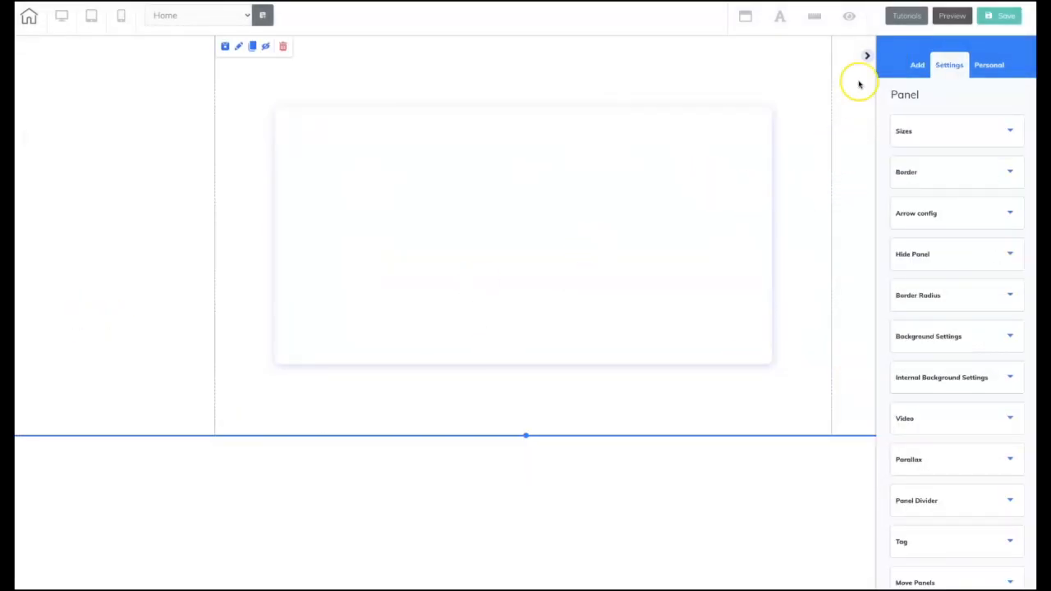
click(915, 65)
click(927, 97)
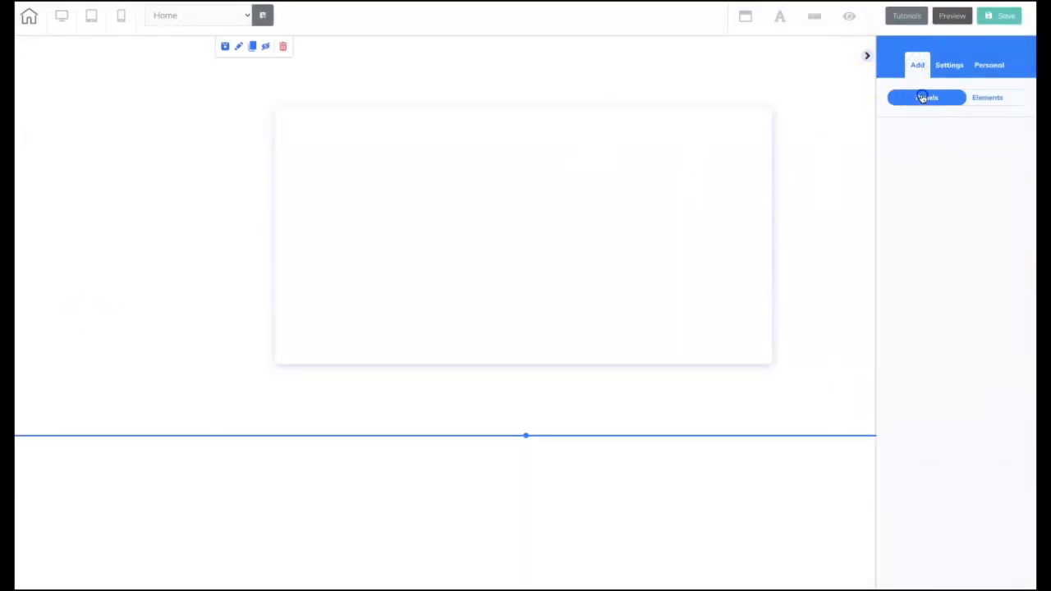
click(937, 165)
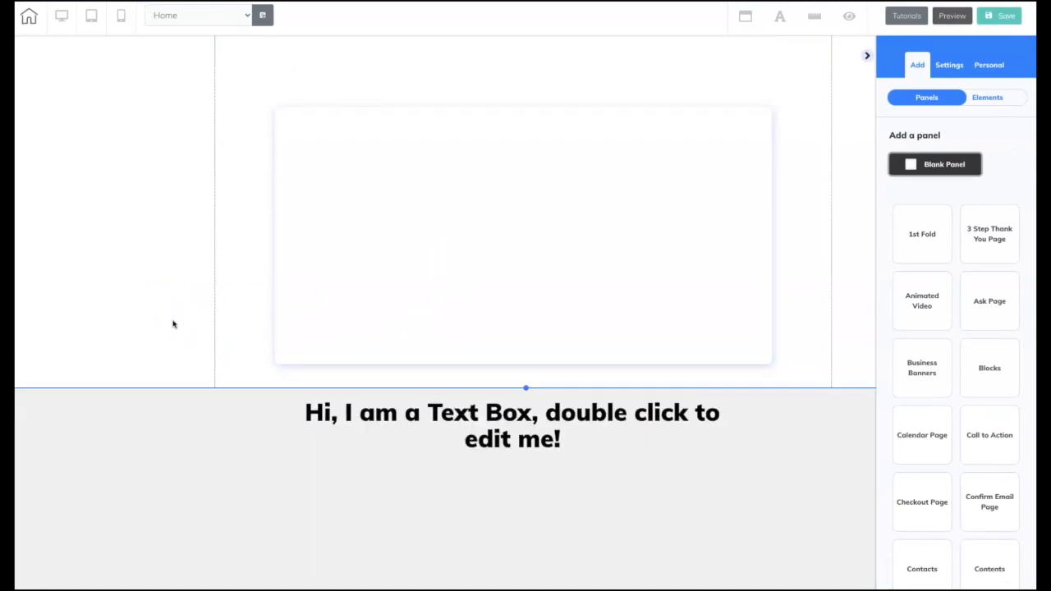
Remove the Manual Stick setting from the box in its fix-element options
click(436, 284)
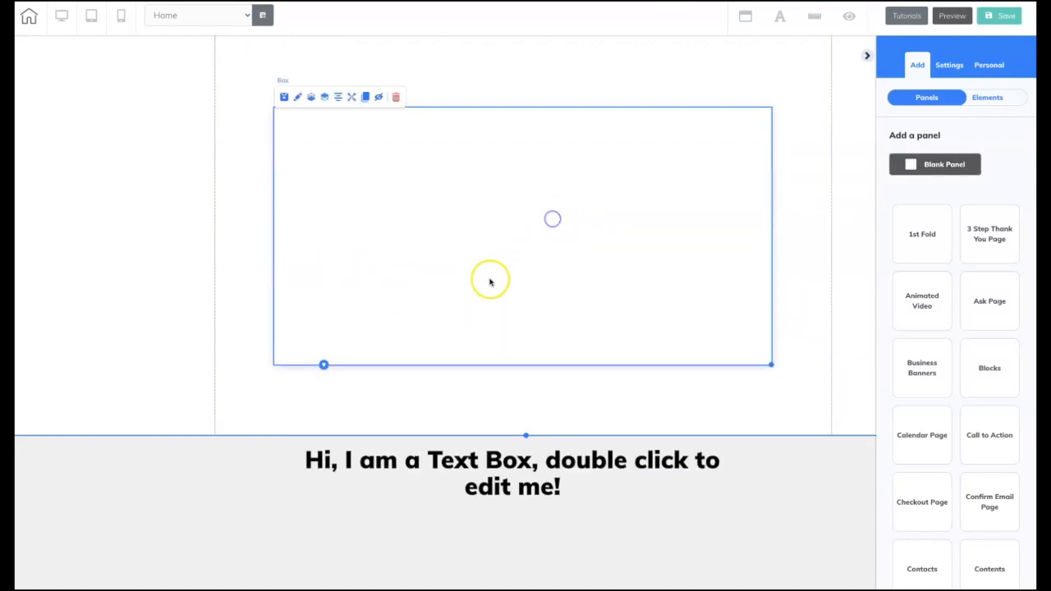
click(349, 97)
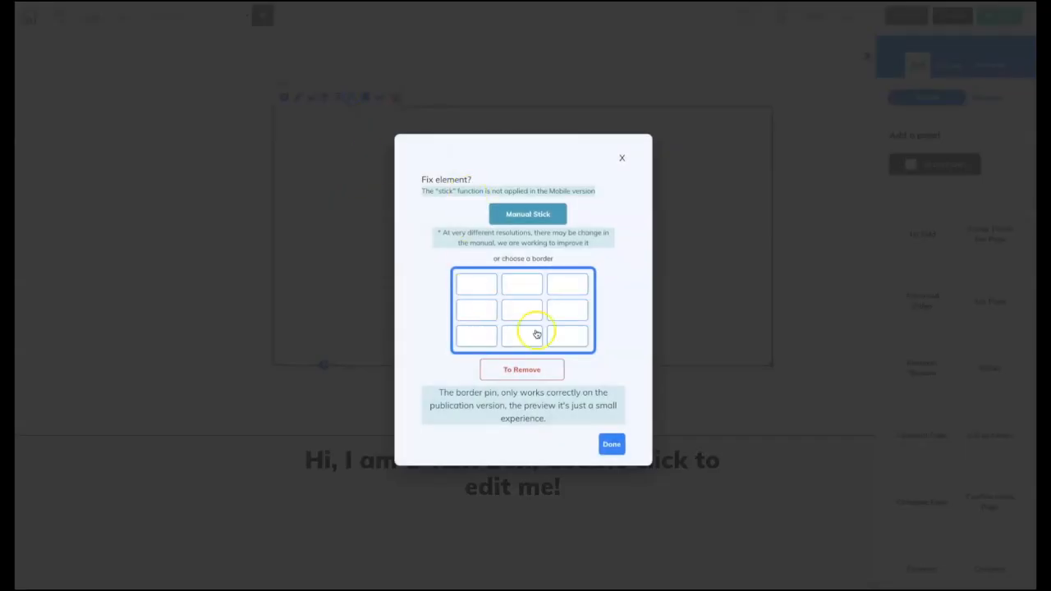
click(527, 374)
click(528, 394)
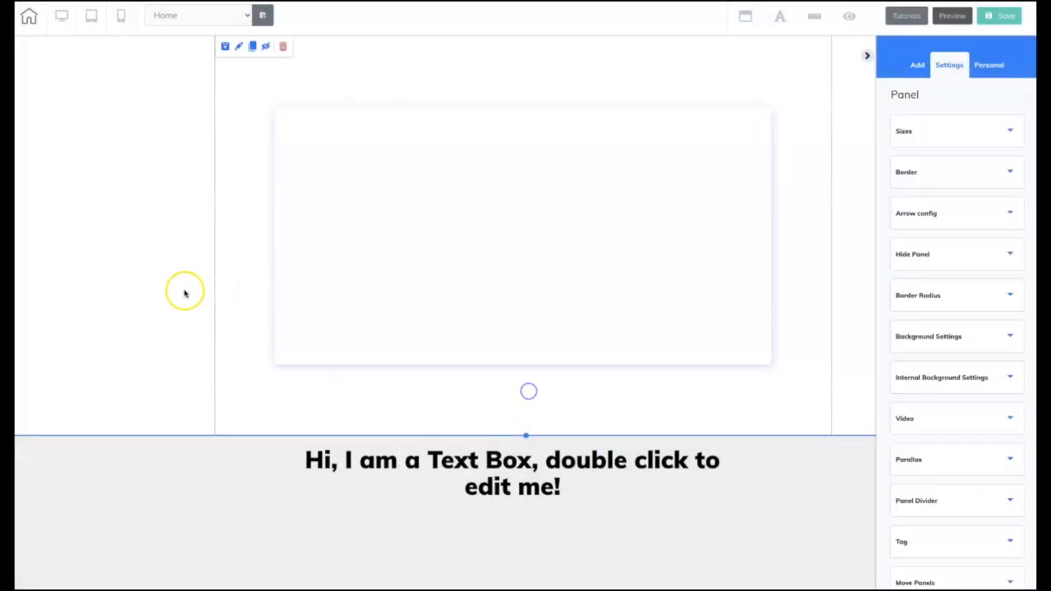
Pin the box with Manual Stick and test how it behaves while the page scrolls
click(441, 246)
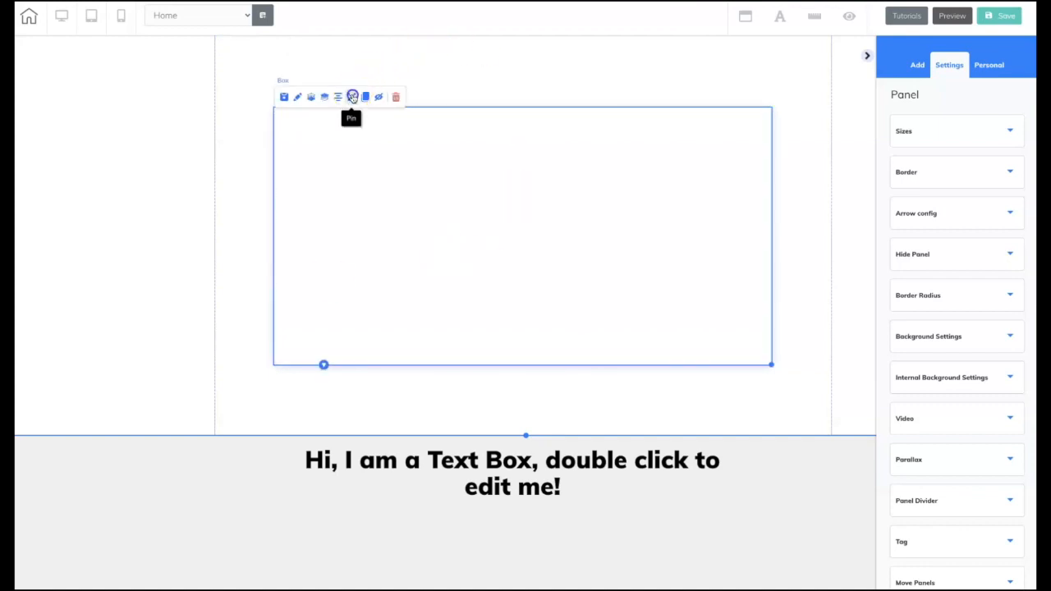
click(351, 96)
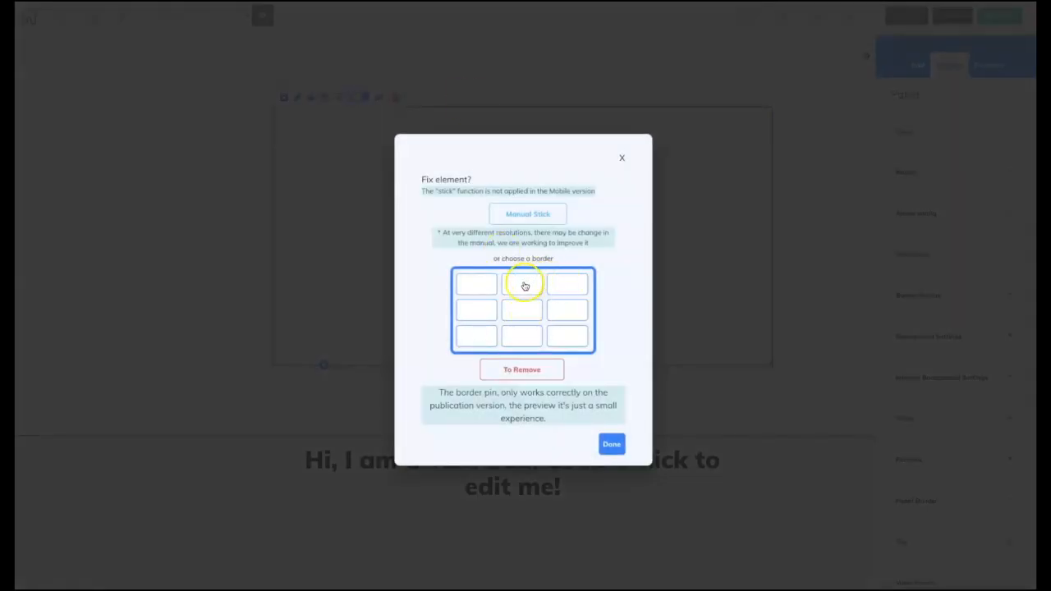
click(528, 214)
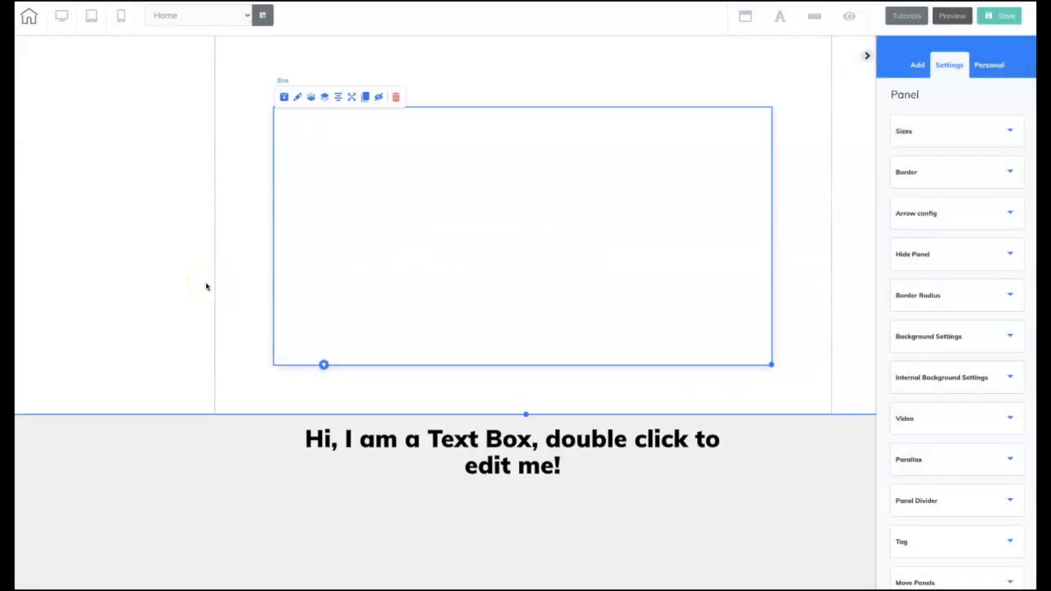
scroll(206, 286, up, 1)
scroll(206, 286, down, 1)
scroll(205, 290, up, 1)
scroll(198, 298, down, 1)
scroll(193, 303, up, 1)
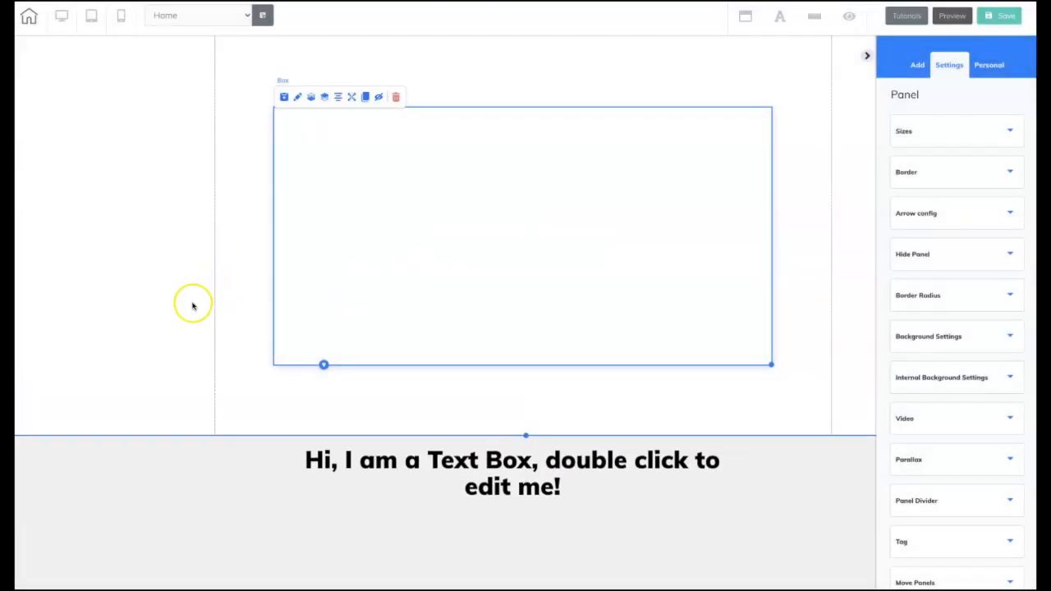
Take the manual pin off the box again and check that it scrolls along with the page
click(351, 97)
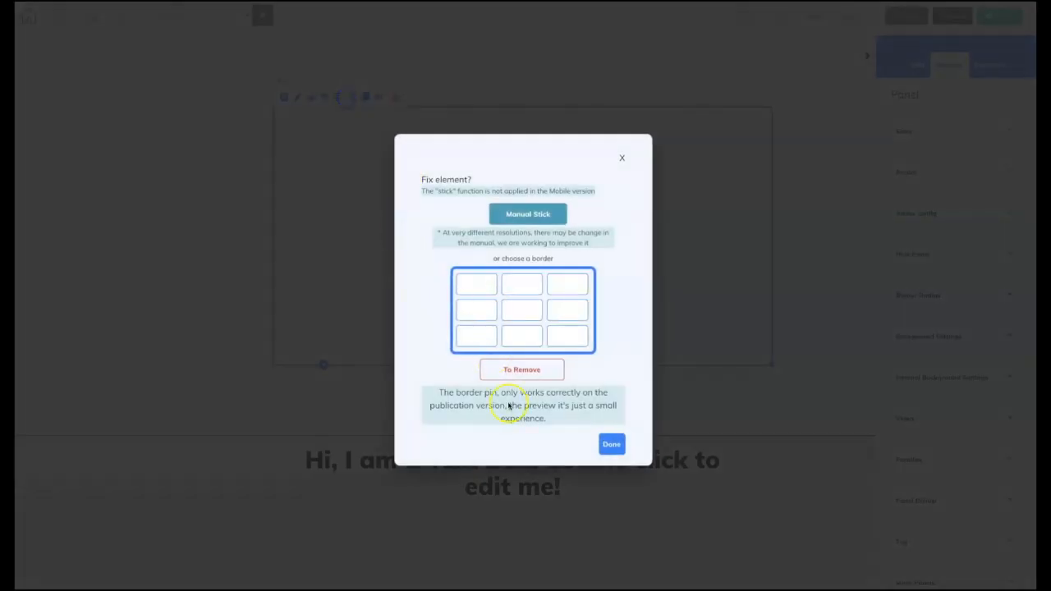
click(529, 375)
scroll(87, 300, down, 1)
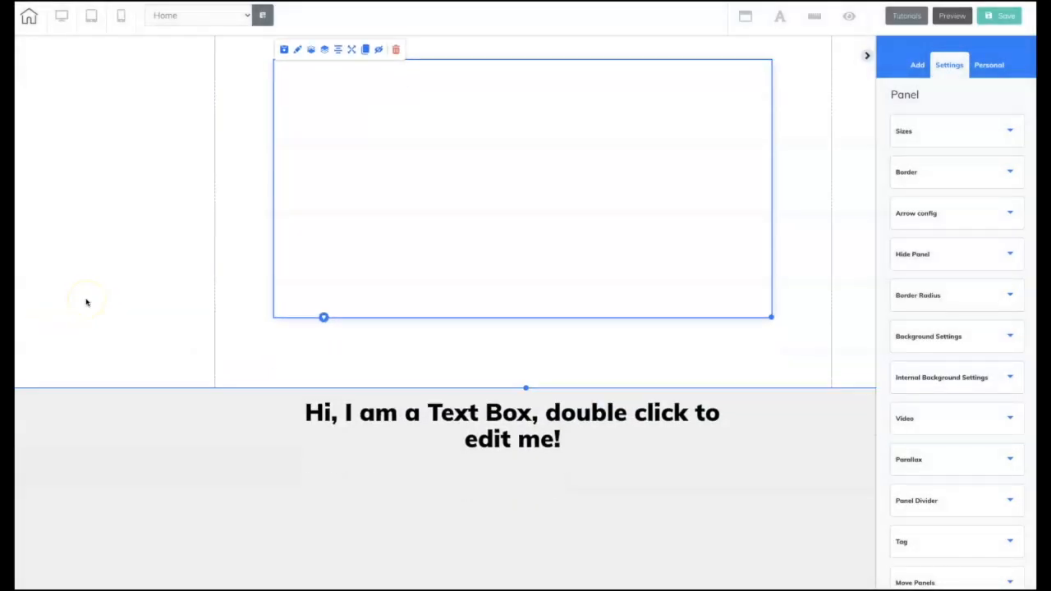
scroll(87, 300, up, 1)
scroll(86, 302, down, 1)
scroll(86, 302, up, 1)
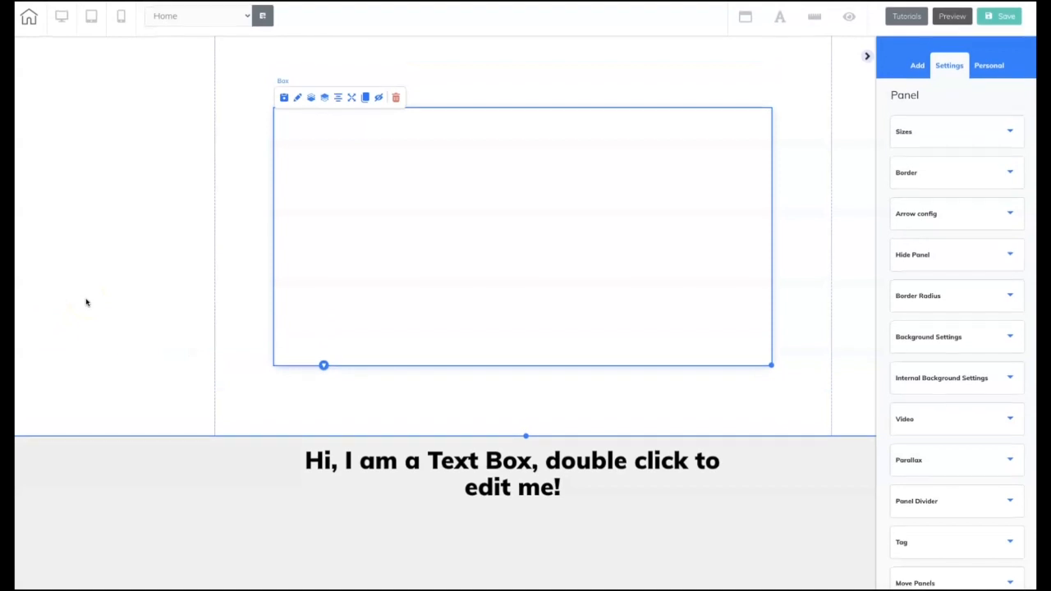
Delete the grey text panel below the box's panel and confirm the deletion
click(848, 468)
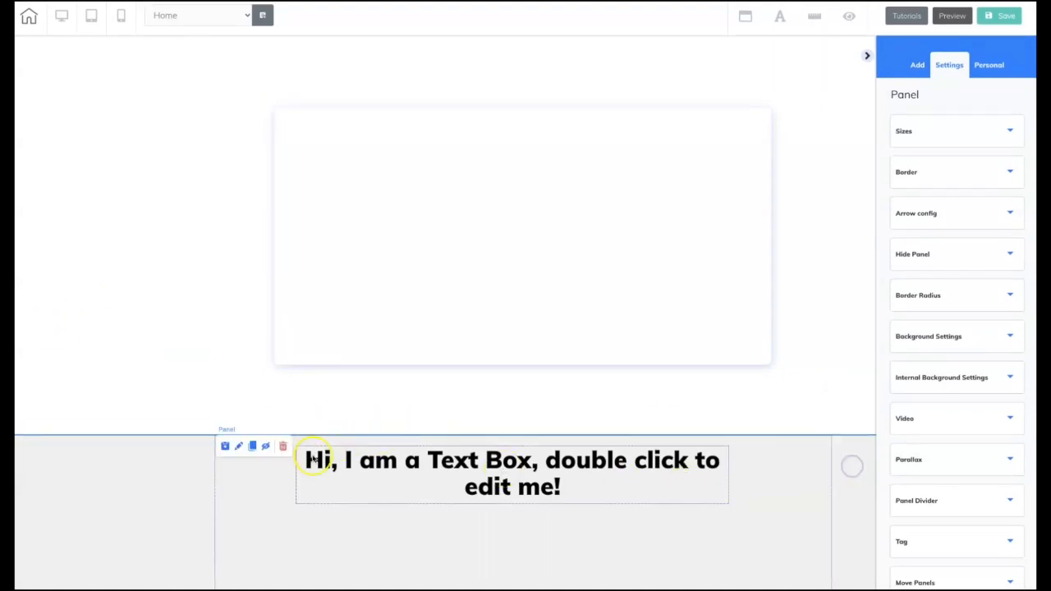
click(280, 447)
click(629, 334)
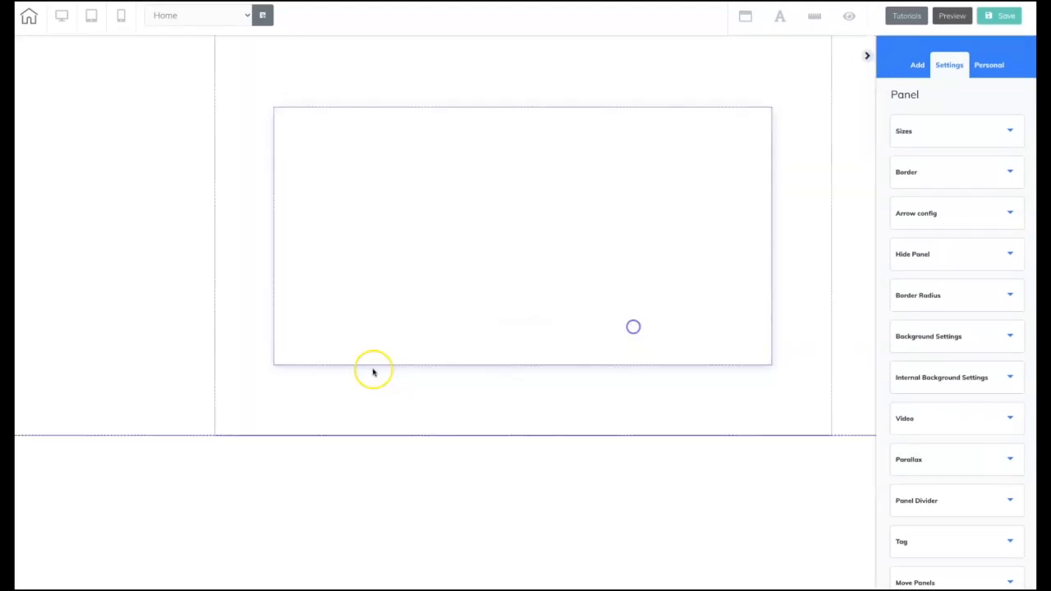
Hide the box on the page and restore it from the Hidden Elements list
click(457, 330)
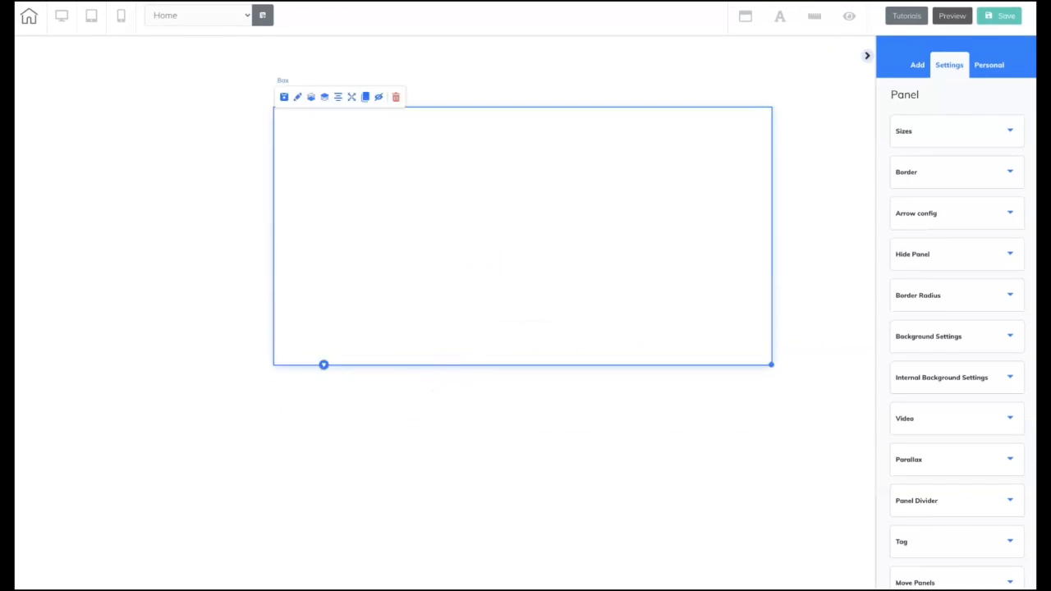
click(378, 98)
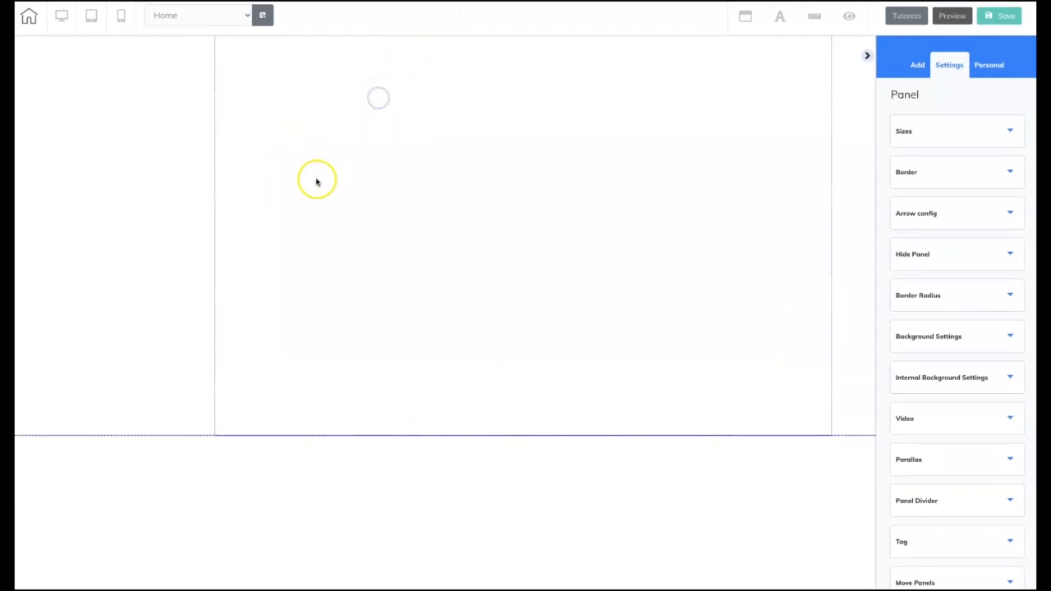
click(849, 18)
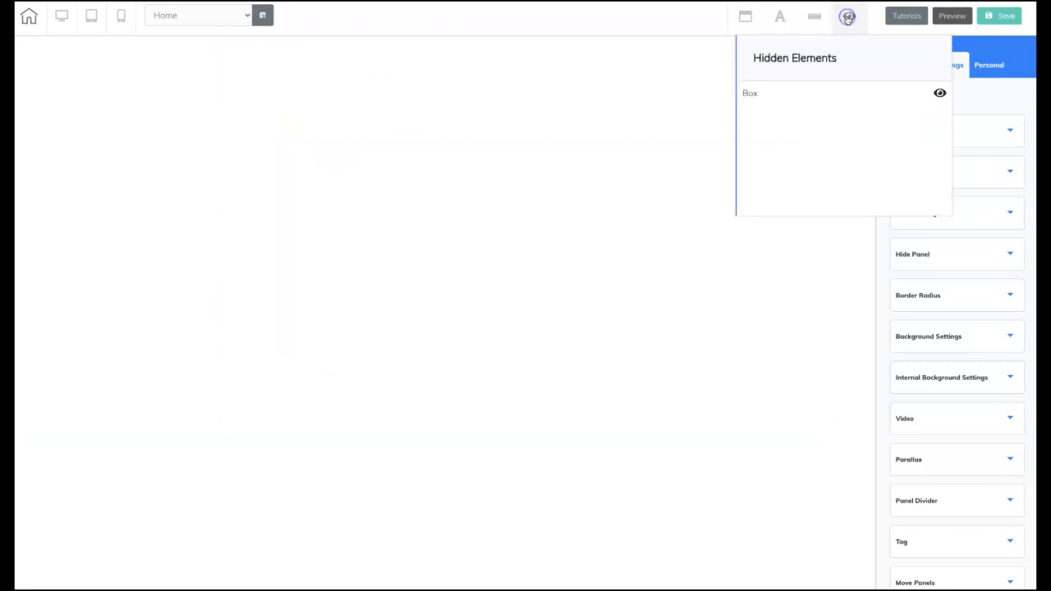
click(937, 94)
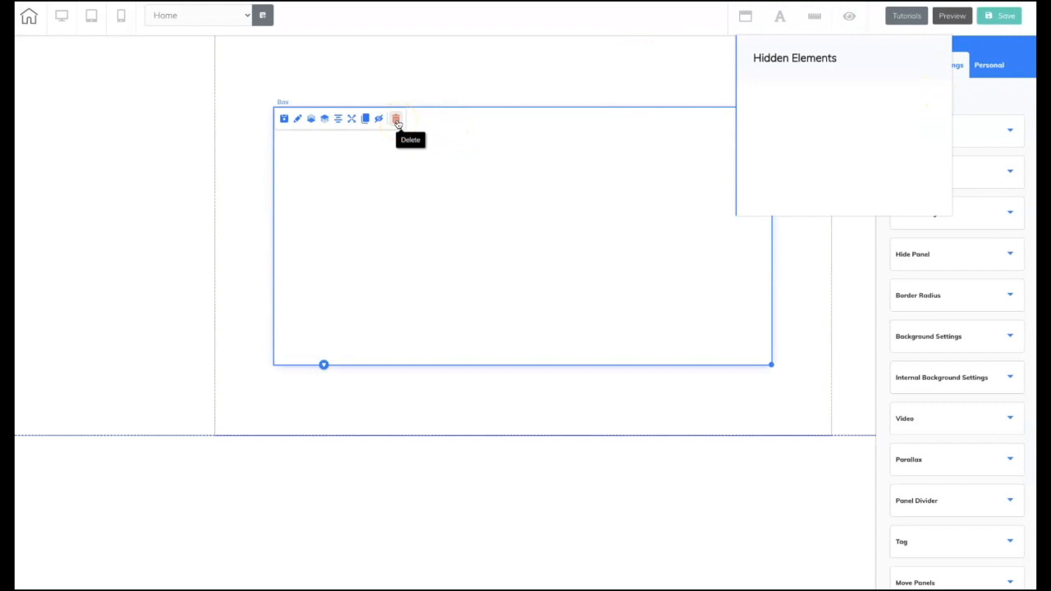
Save the site and publish it, closing the hidden elements list and the publishing confirmation
click(163, 150)
click(1015, 18)
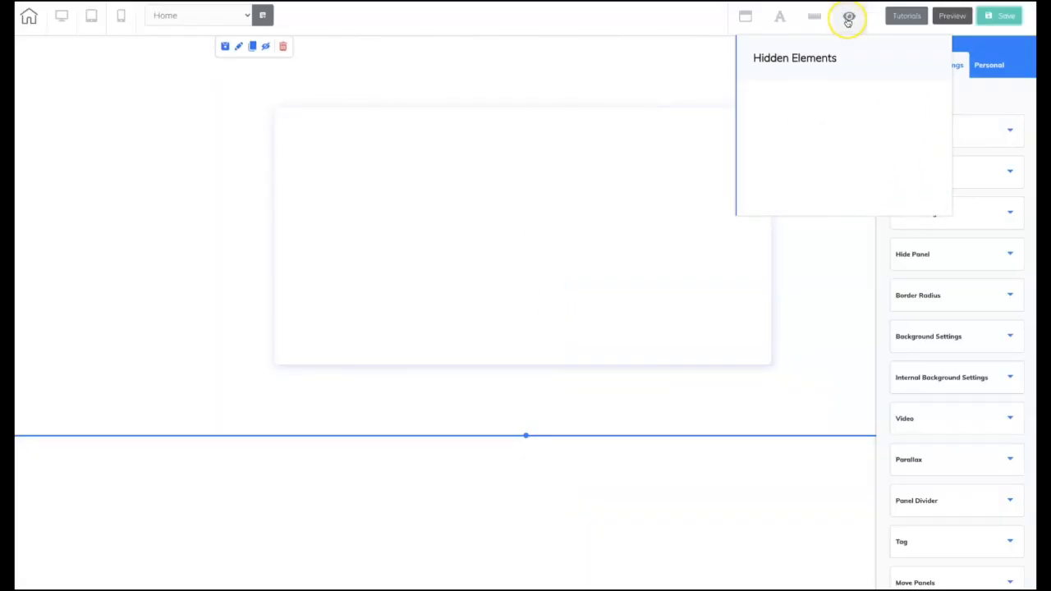
click(848, 18)
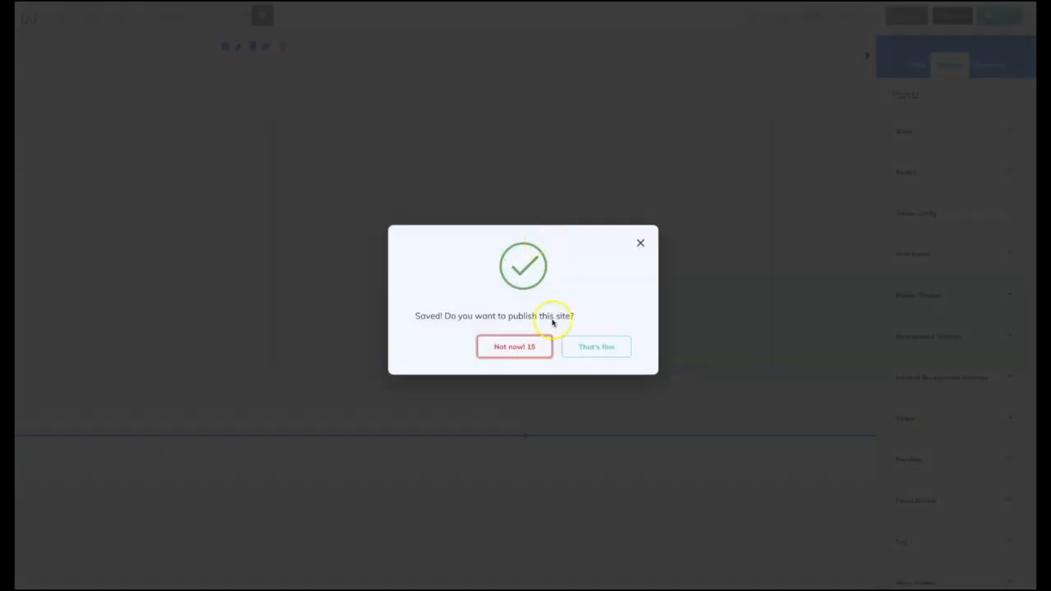
click(594, 347)
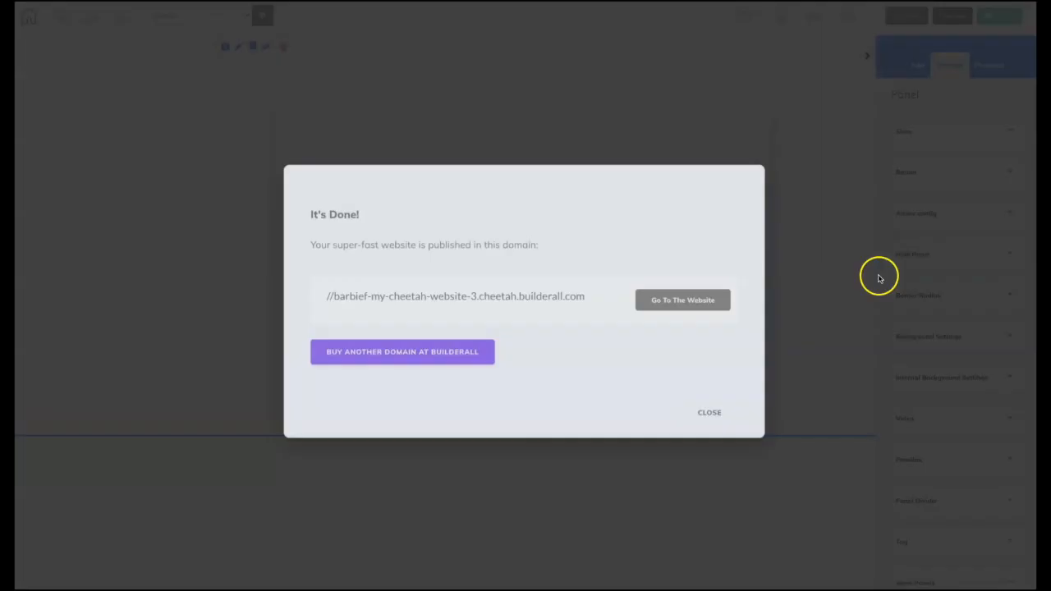
click(711, 410)
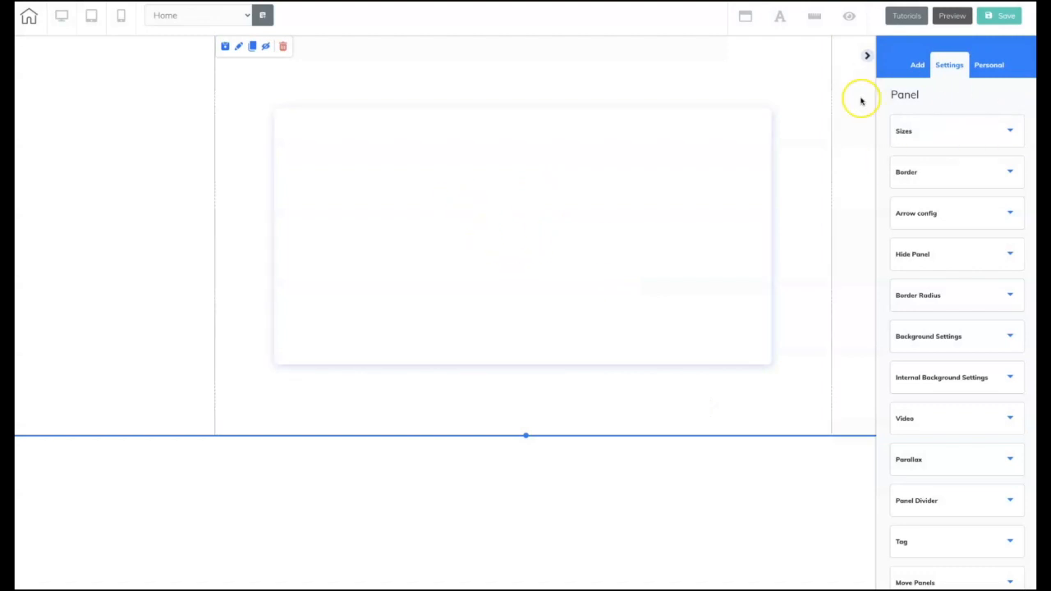
Add a Title H1 text element near the top of the box
click(916, 67)
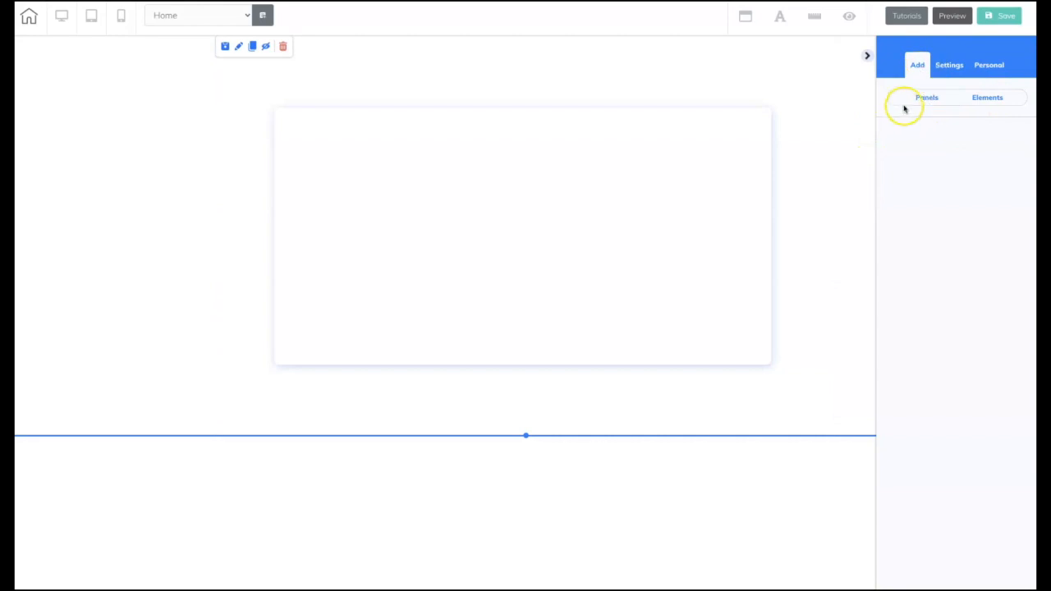
click(994, 100)
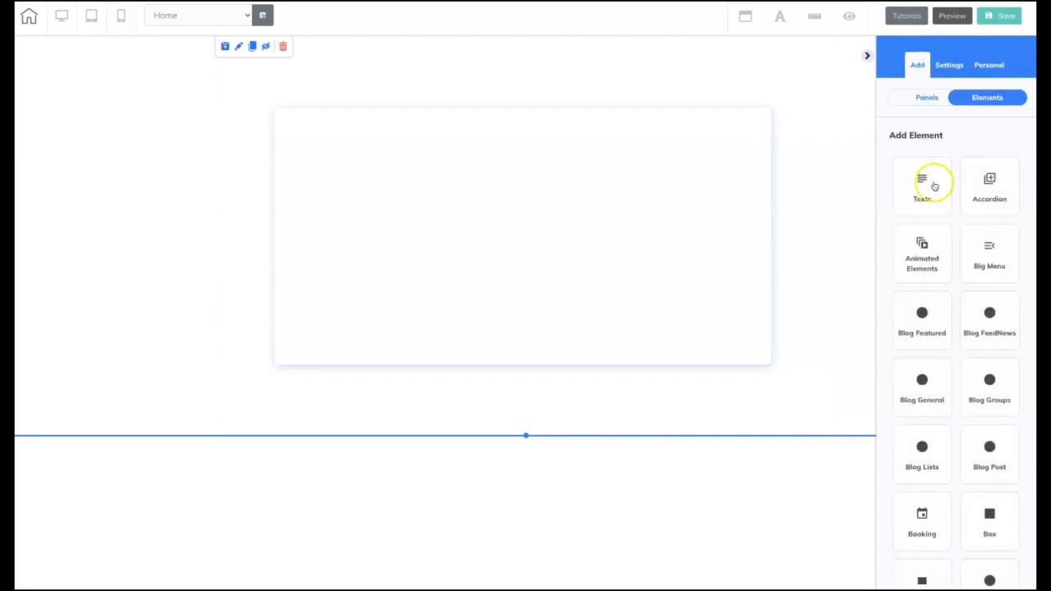
click(935, 185)
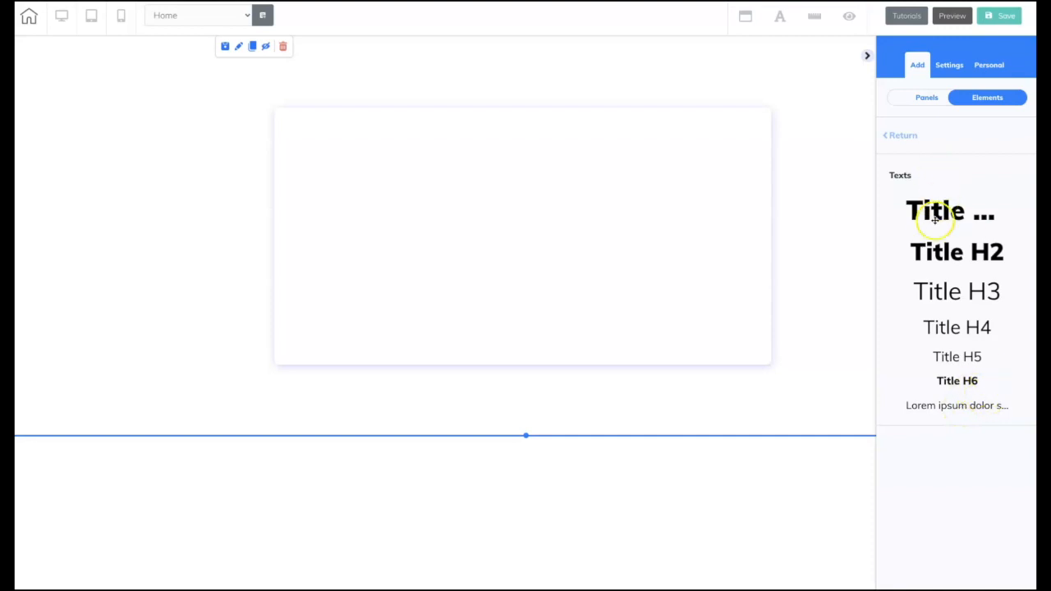
drag(934, 211, 430, 159)
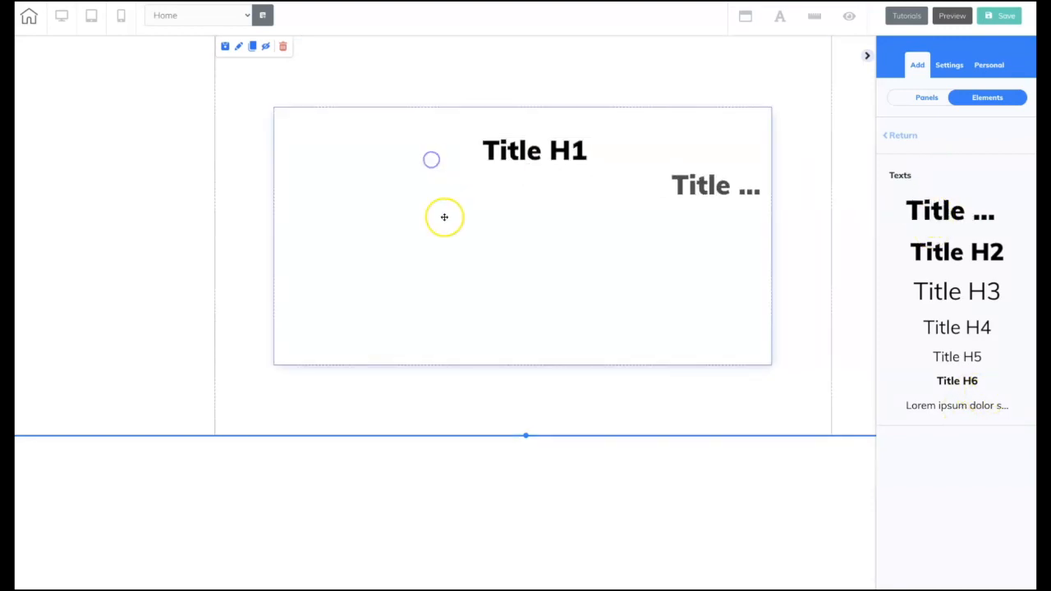
Shift the H1 title slightly left inside the box, and delete it
drag(529, 168, 489, 173)
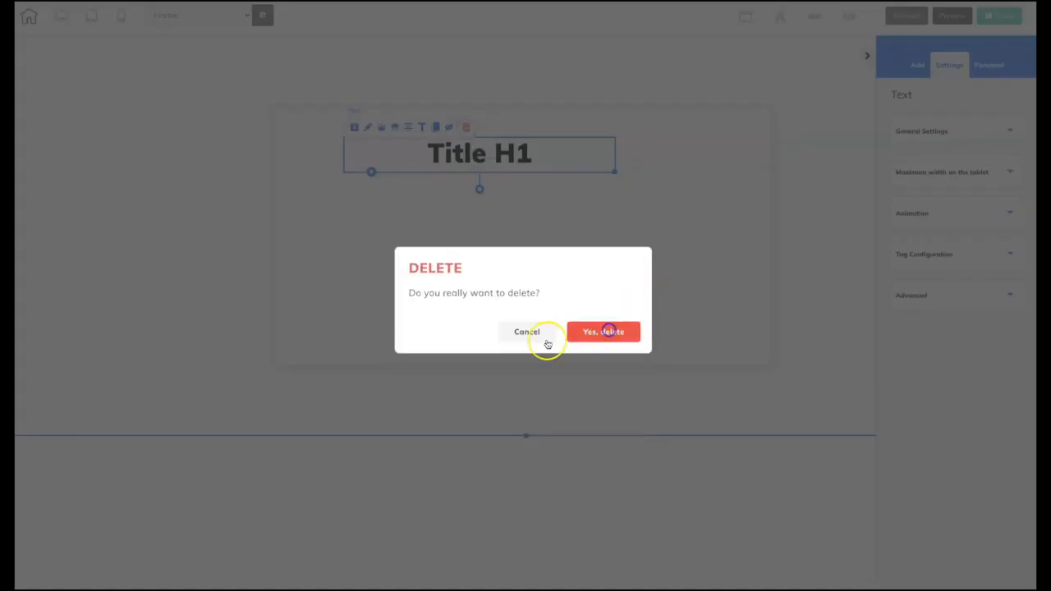
click(600, 331)
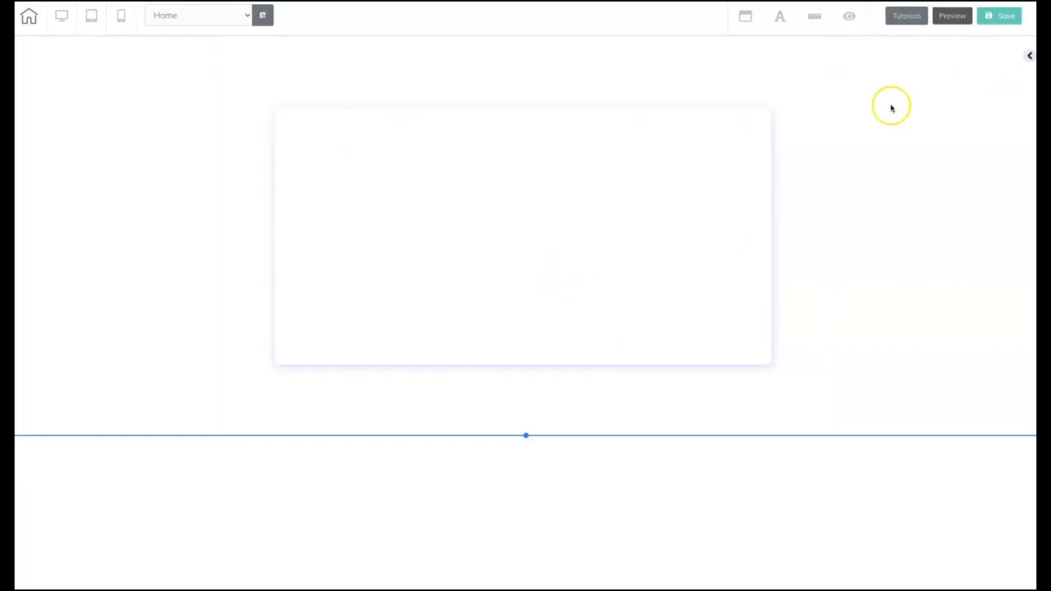
Change the Title H1 color in the site fonts from black to bright red
click(780, 20)
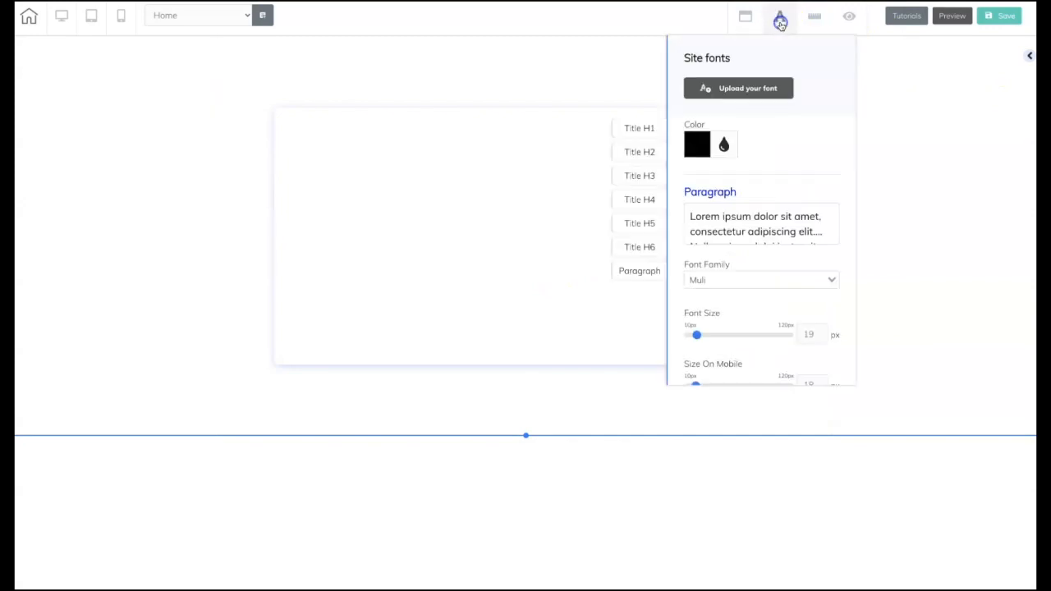
scroll(699, 134, down, 3)
click(643, 129)
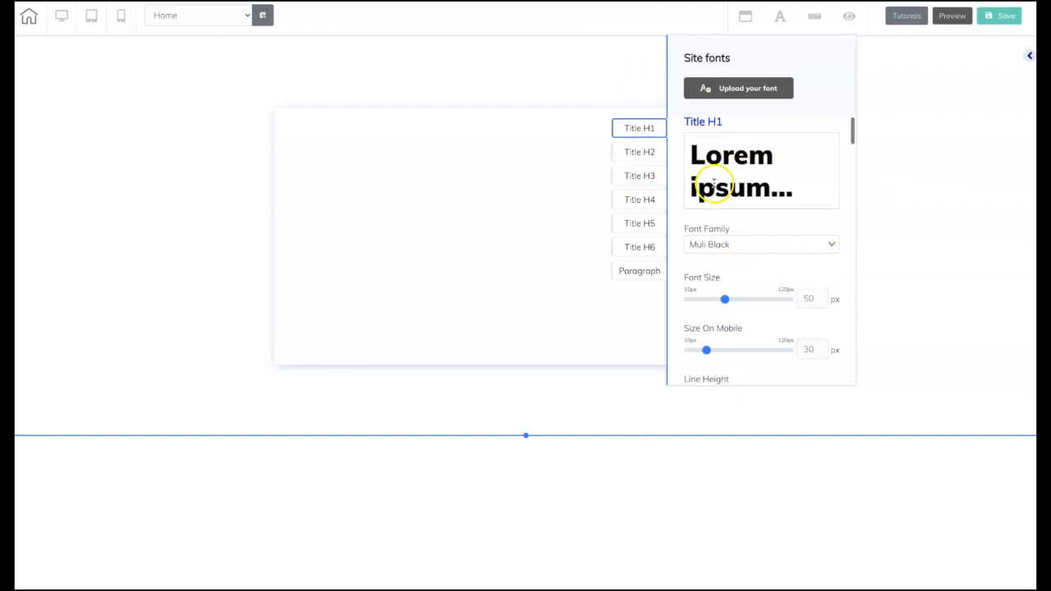
scroll(739, 246, down, 4)
click(699, 294)
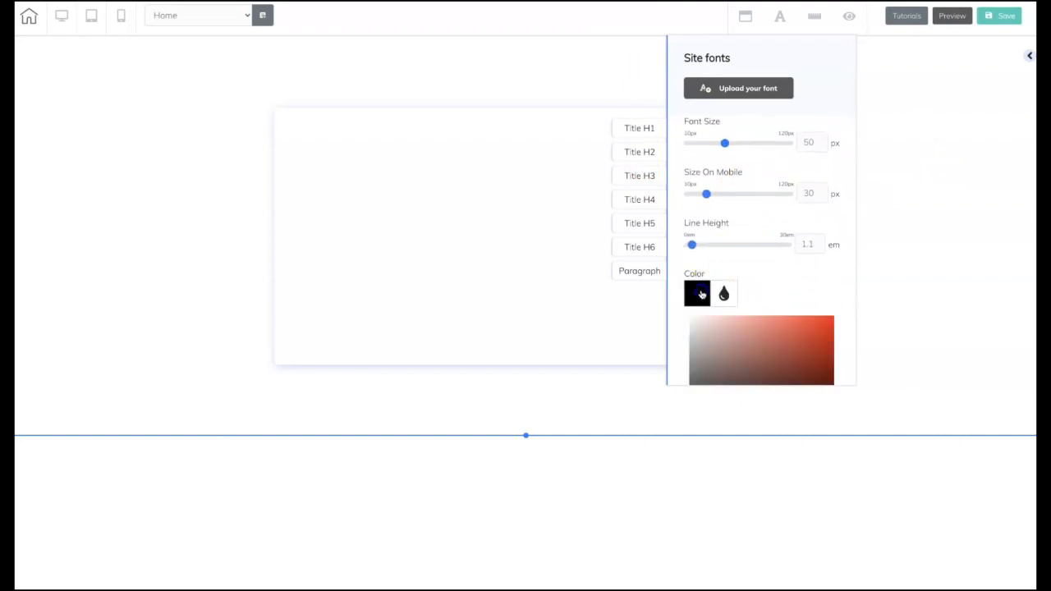
drag(819, 320, 838, 305)
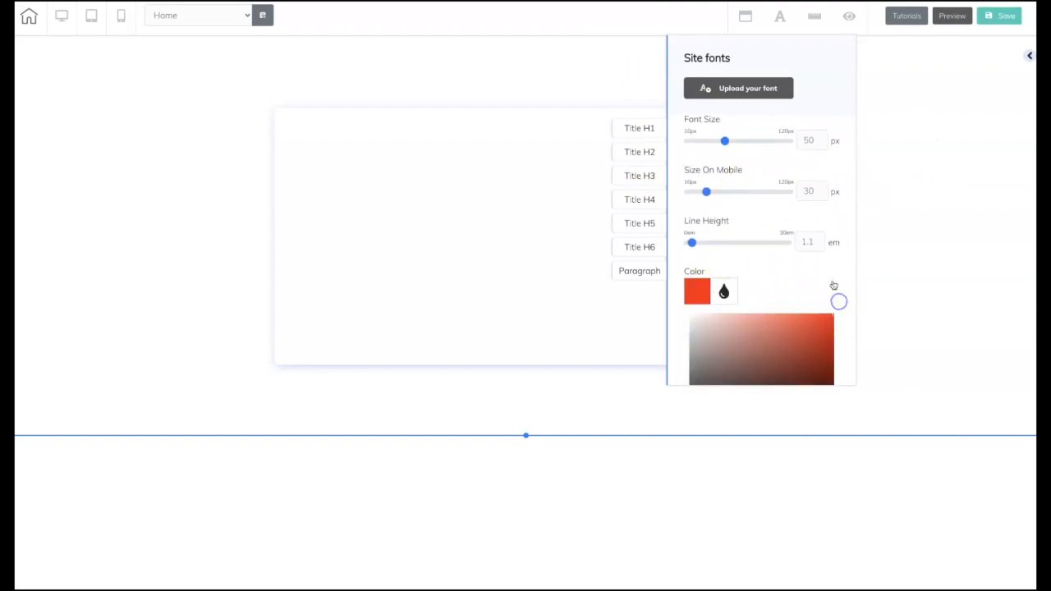
Change the Paragraph color in the site fonts to dark blue 010C73, and close the font settings
click(639, 274)
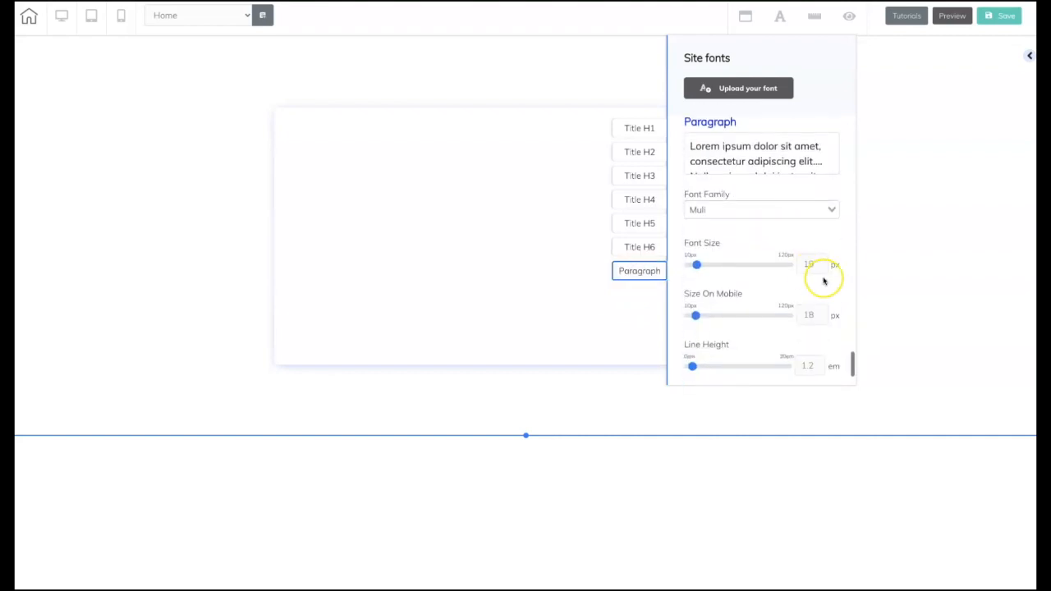
scroll(755, 288, down, 2)
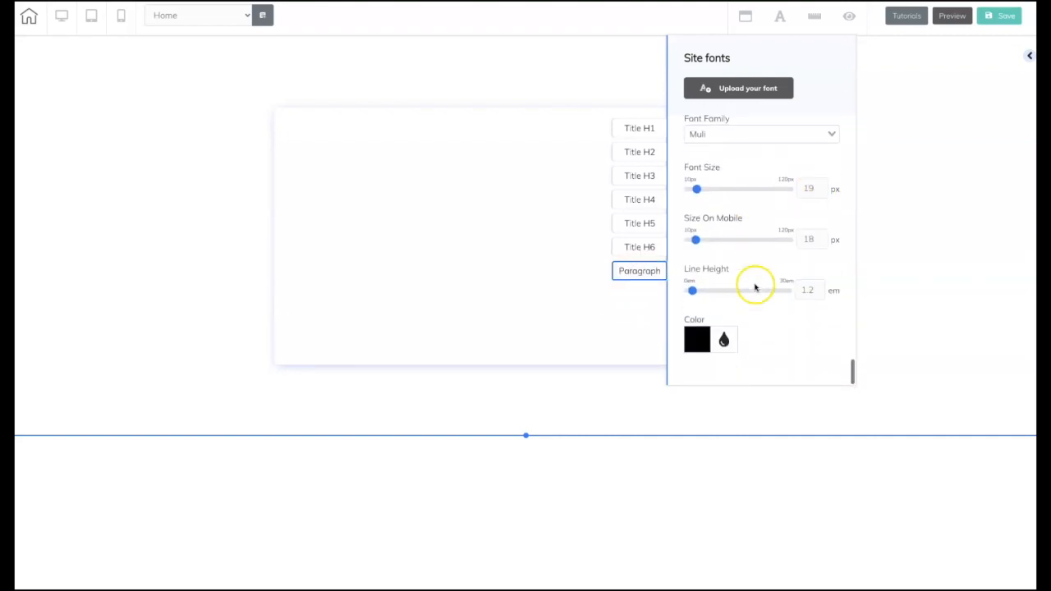
scroll(725, 279, down, 4)
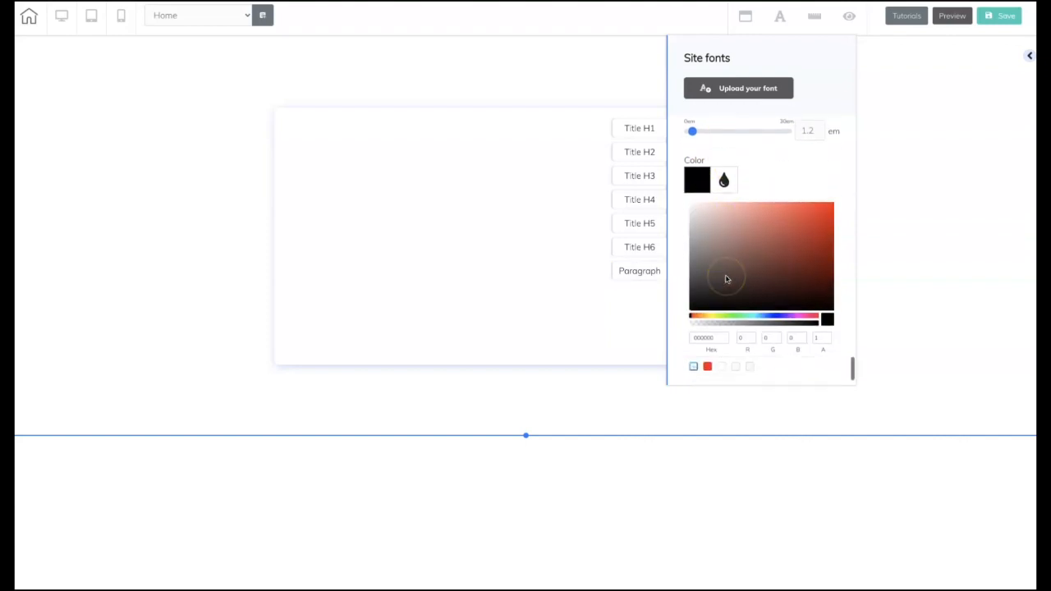
click(774, 297)
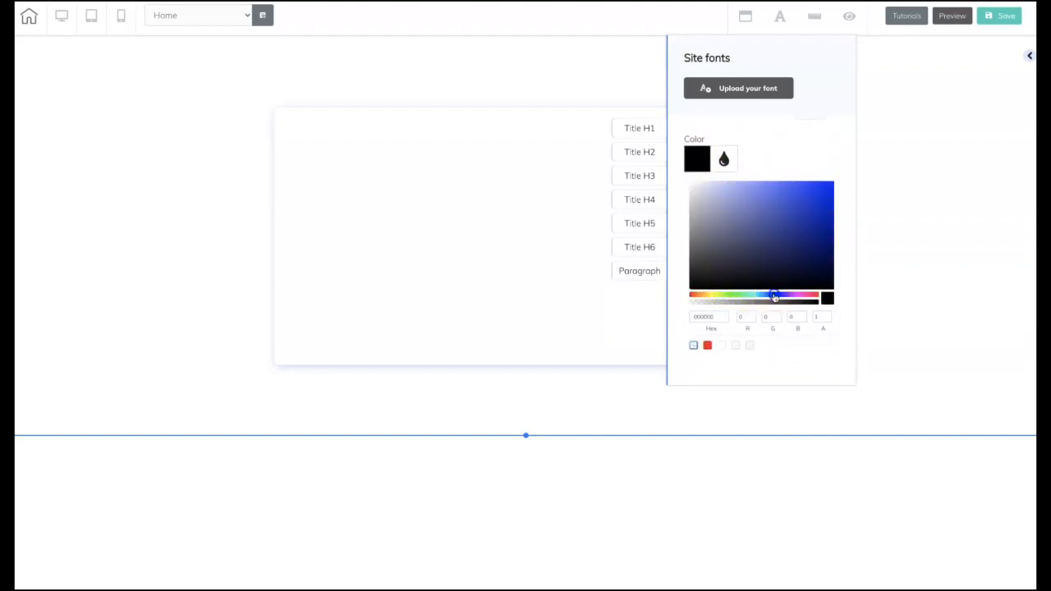
click(832, 240)
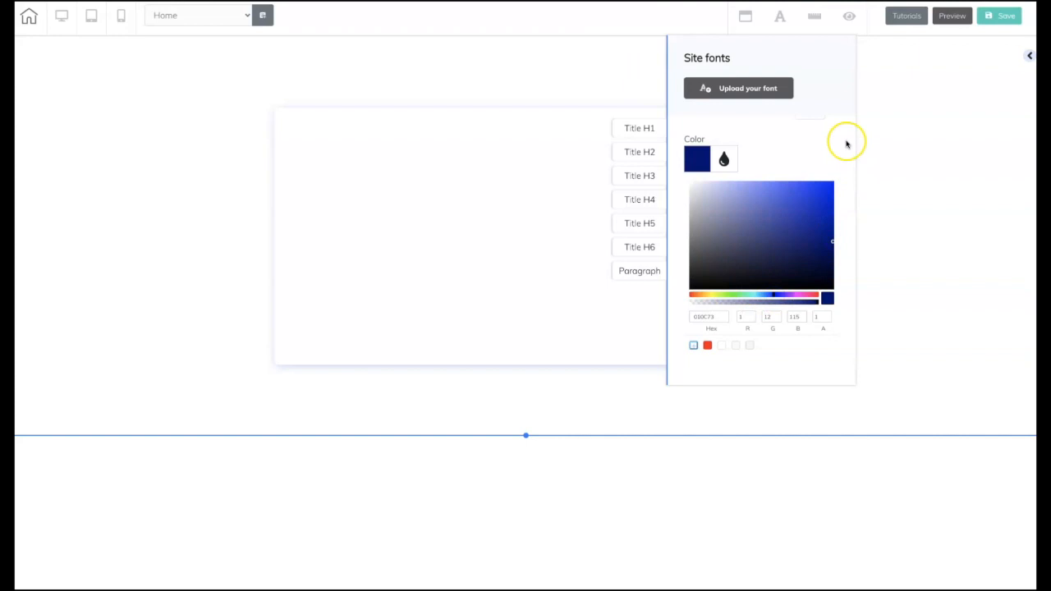
click(638, 272)
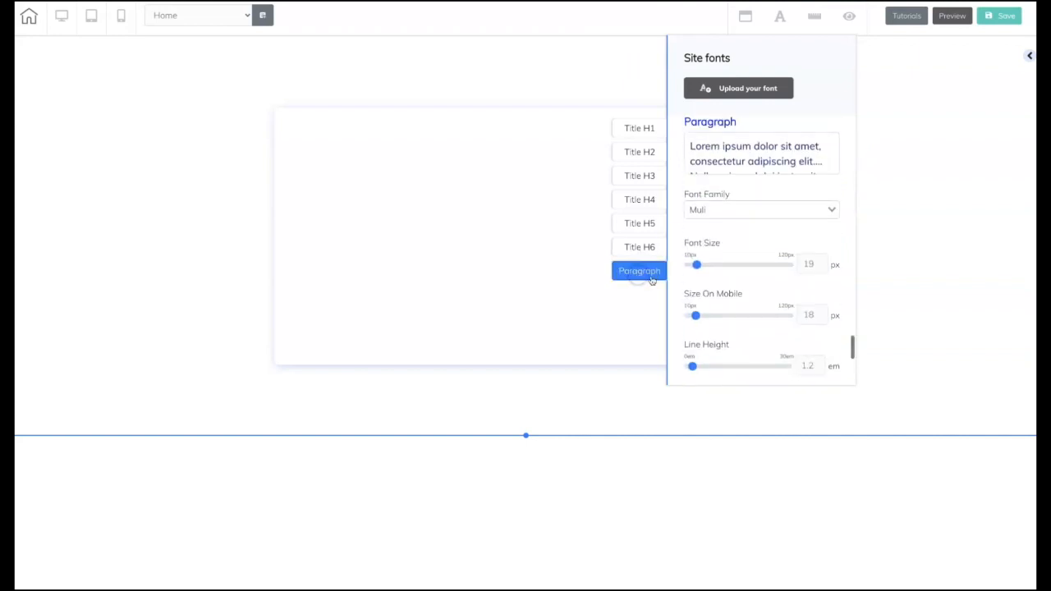
click(780, 18)
Save and publish the site, reopening the add-elements sidebar and dismissing the publishing confirmation
click(1002, 17)
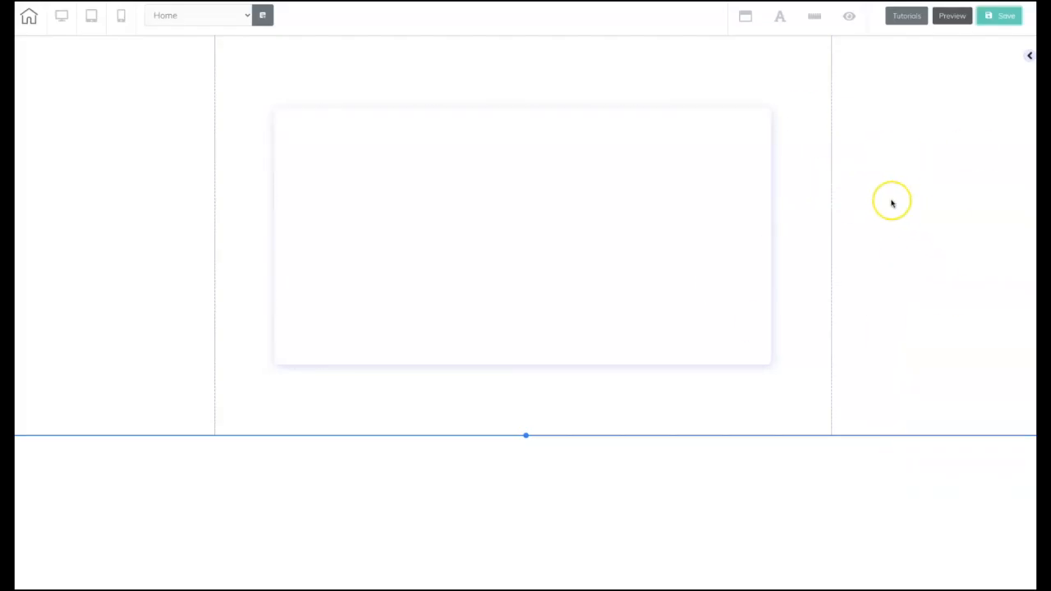
click(1031, 56)
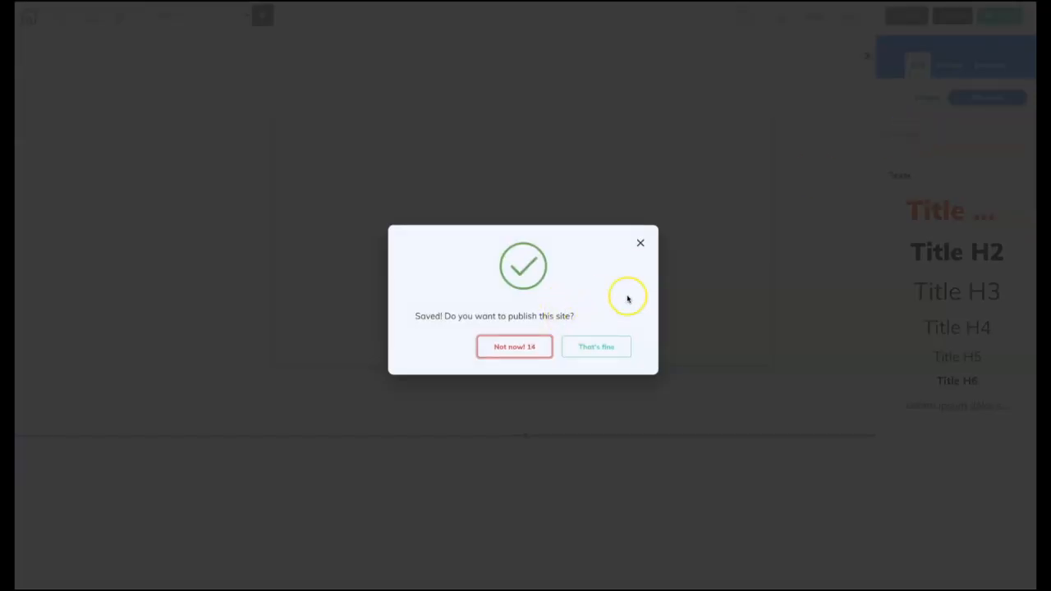
click(586, 352)
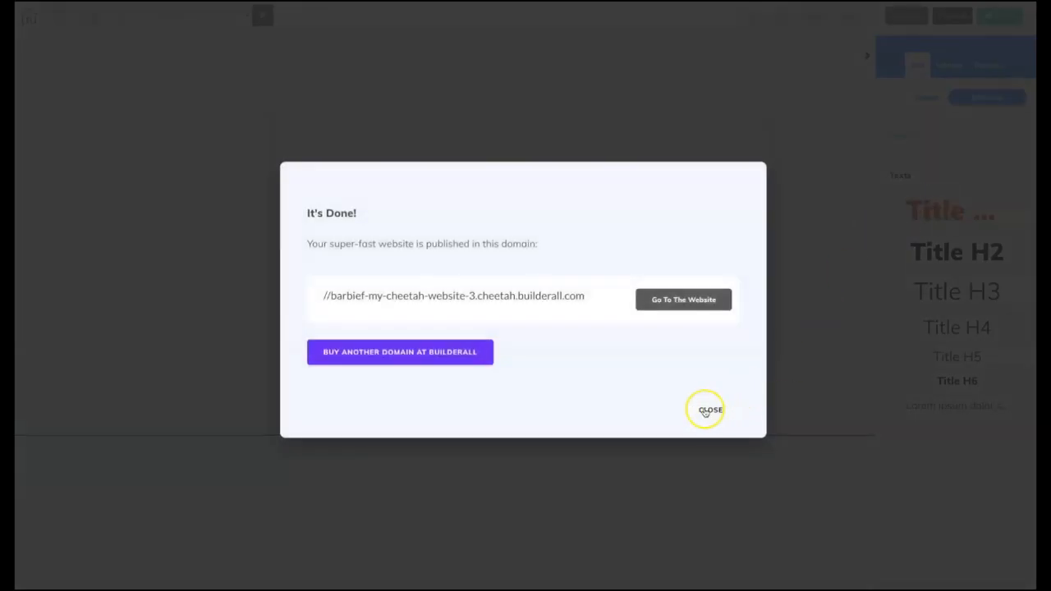
click(706, 411)
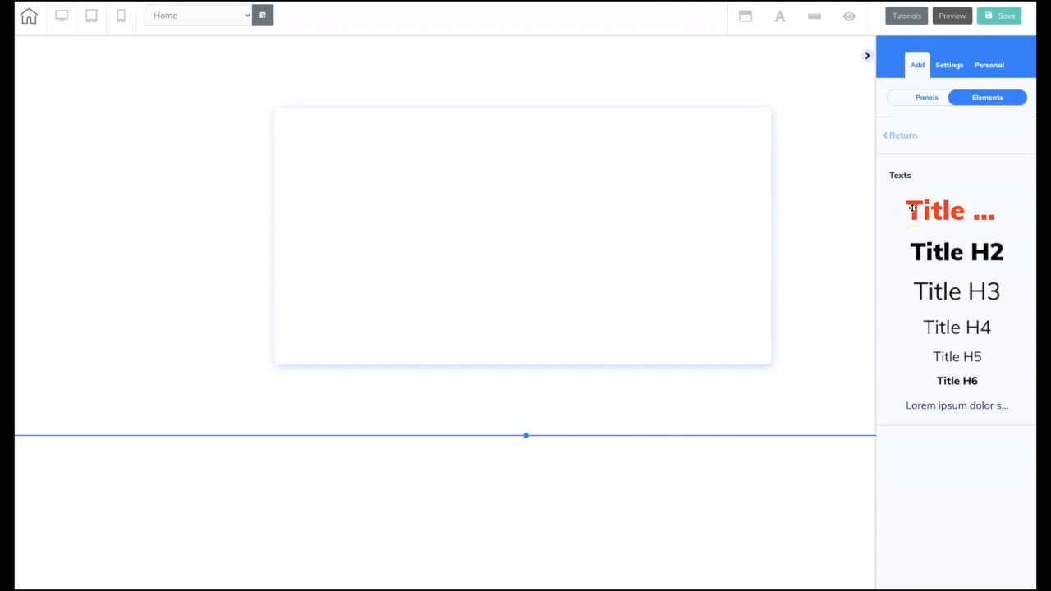
Add a Title H1 text element near the top of the box and change its text to "This is a Title"
drag(949, 213, 415, 148)
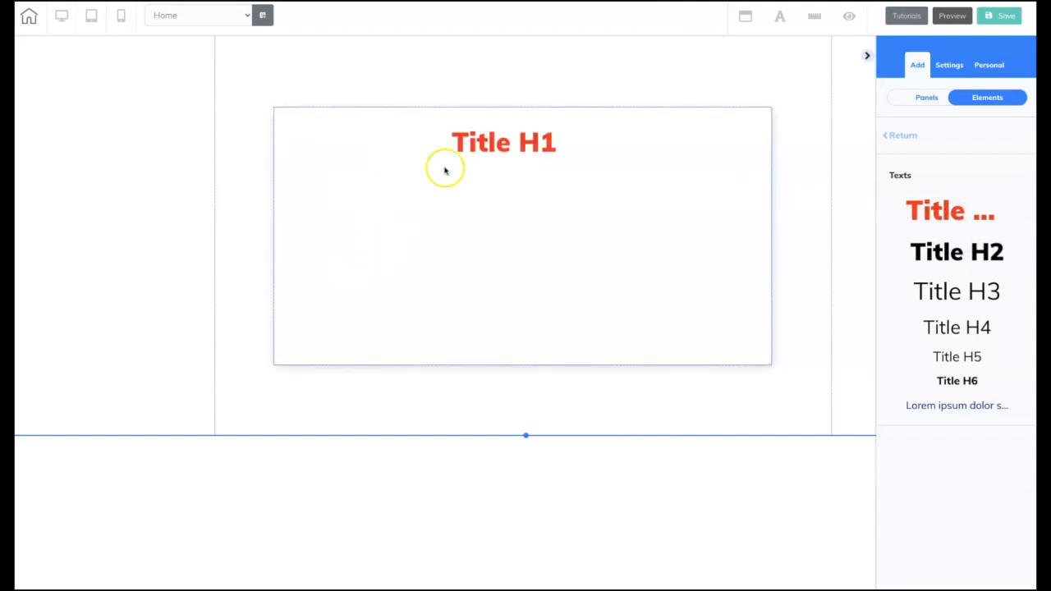
click(471, 145)
key(ctrl+a)
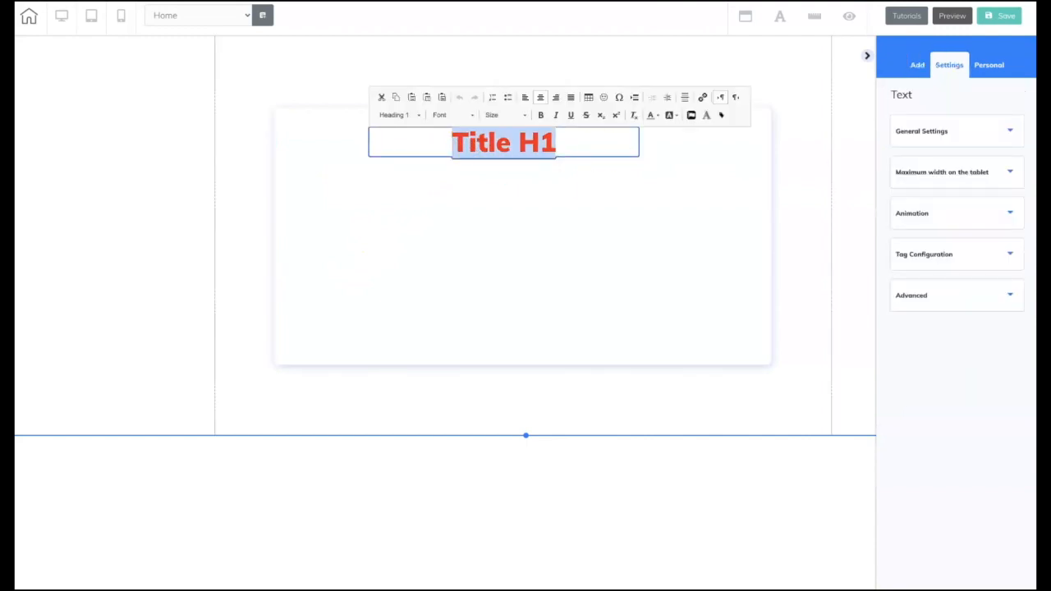
text(This is a Title)
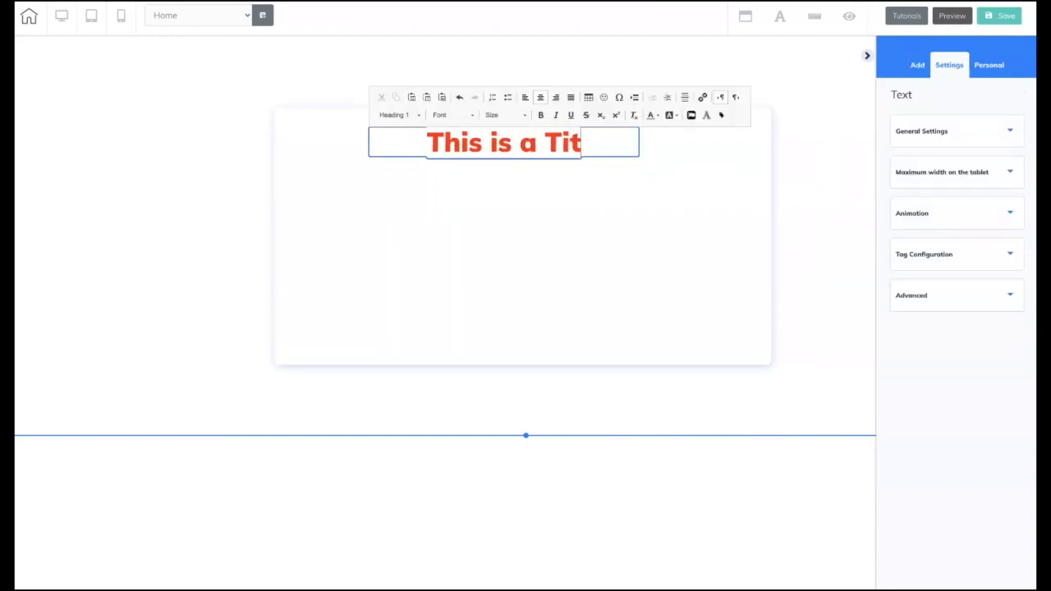
click(596, 302)
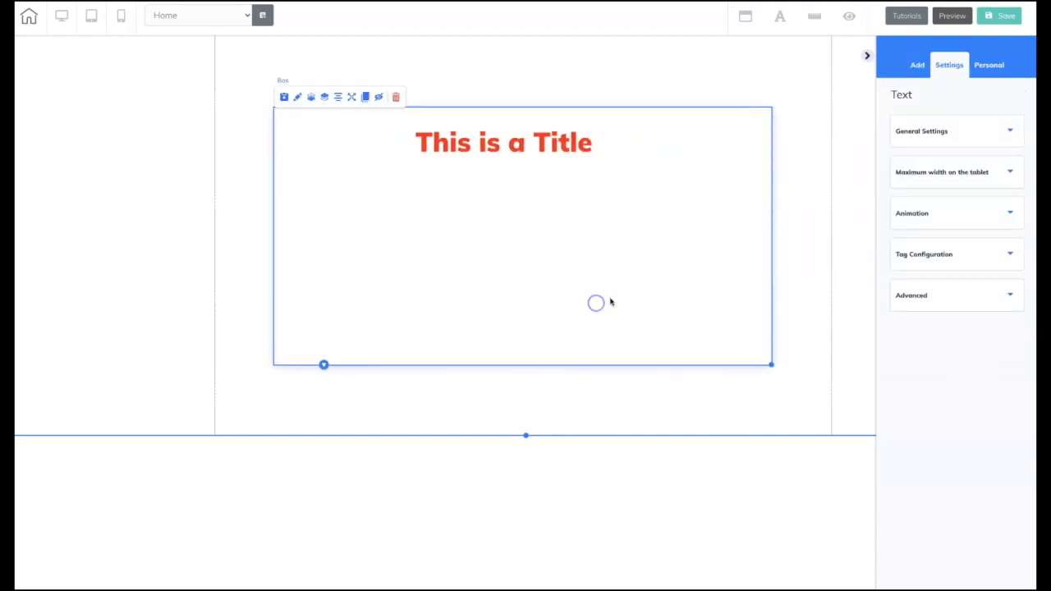
Add a paragraph text element below the title, widen it to nearly the box's full width, and adjust its position
click(915, 65)
click(985, 97)
click(915, 65)
click(984, 97)
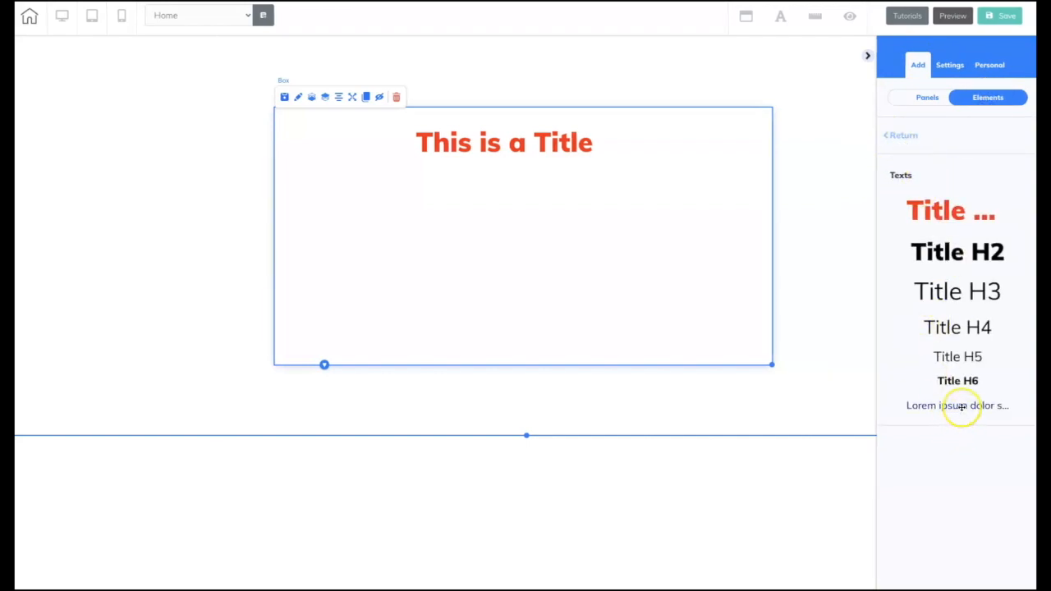
drag(961, 406, 420, 246)
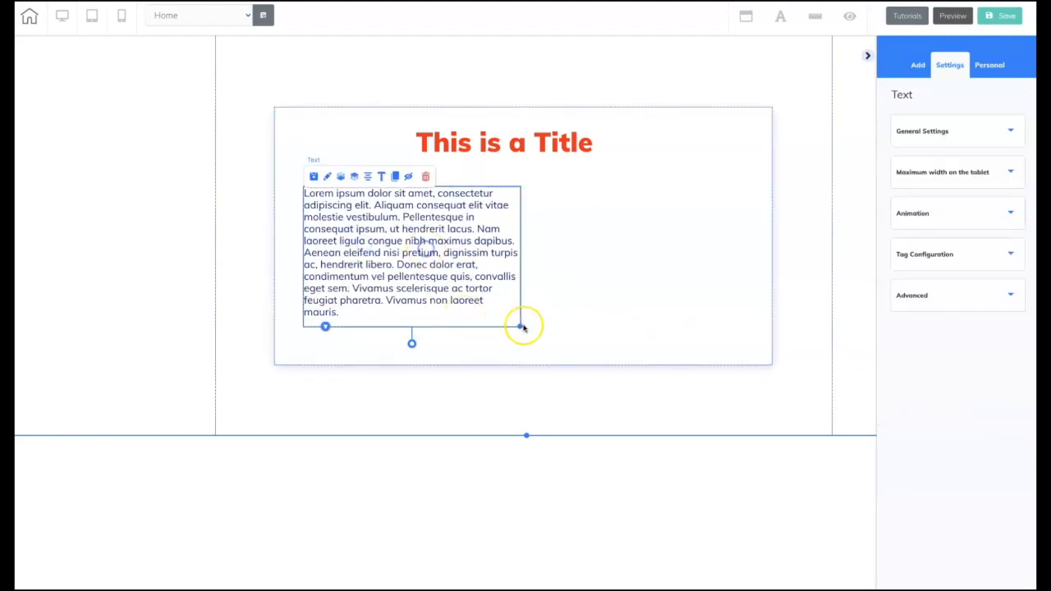
drag(519, 325, 744, 324)
click(640, 249)
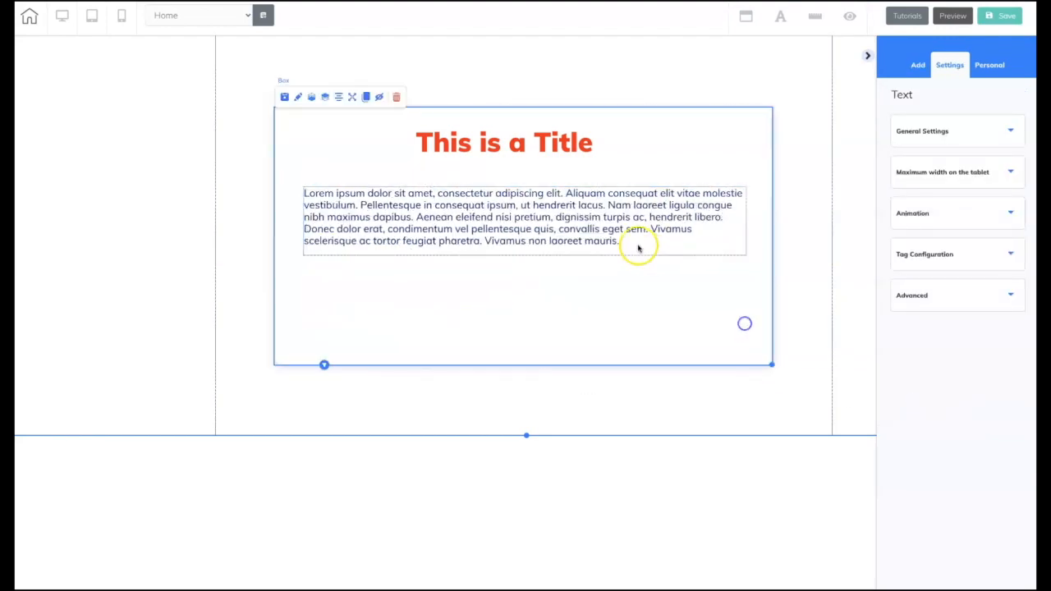
drag(633, 232, 636, 224)
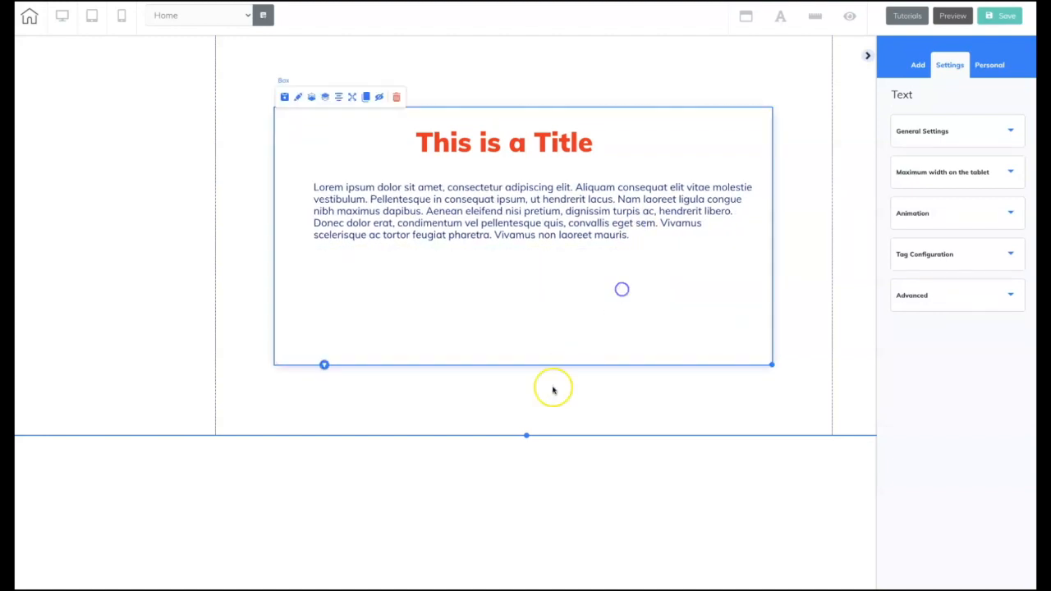
Shift the box with its texts slightly up and left in the panel, and collapse the settings sidebar
mouse_move(555, 314)
mouse_down()
mouse_move(598, 305)
mouse_move(584, 254)
mouse_move(570, 321)
mouse_up()
click(804, 321)
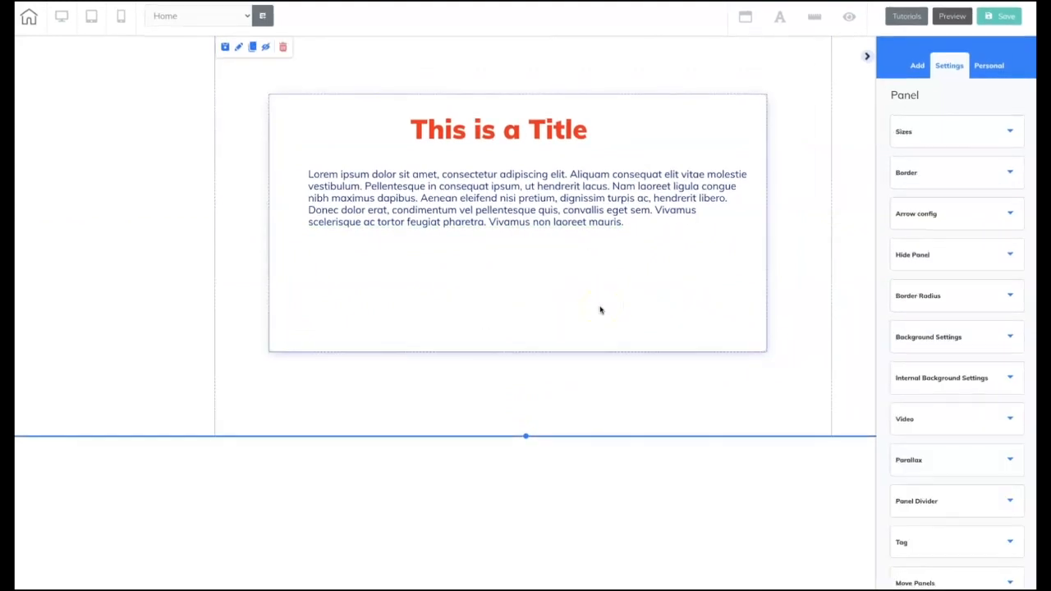
click(674, 311)
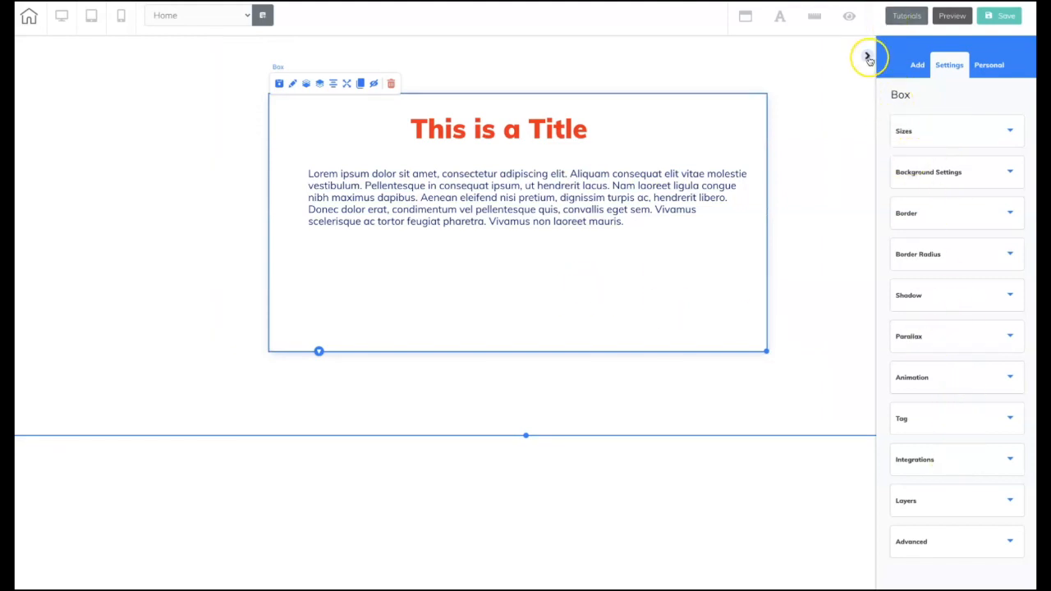
click(853, 140)
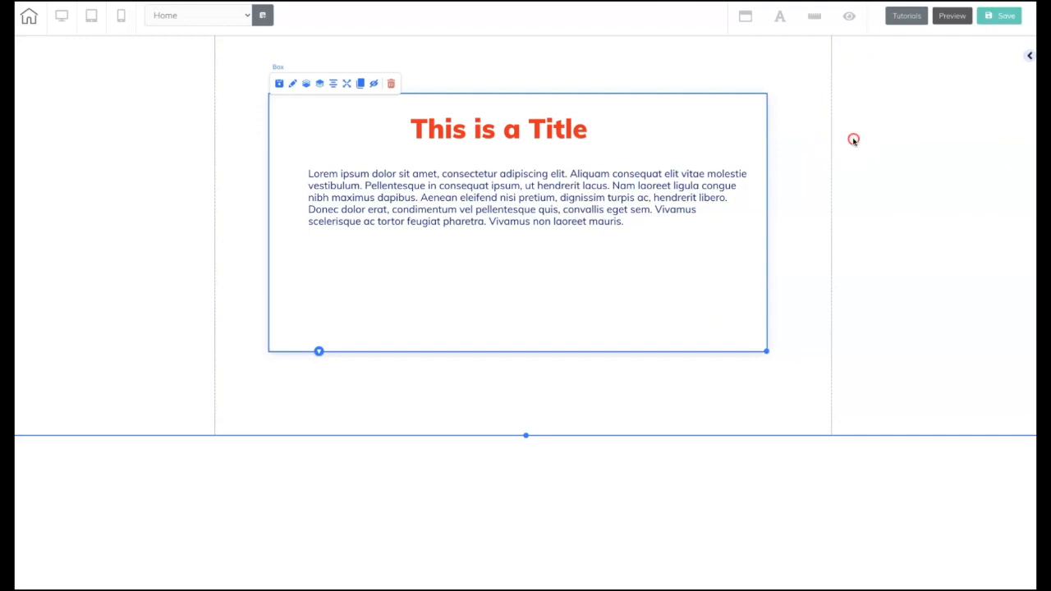
drag(547, 70, 832, 93)
click(736, 115)
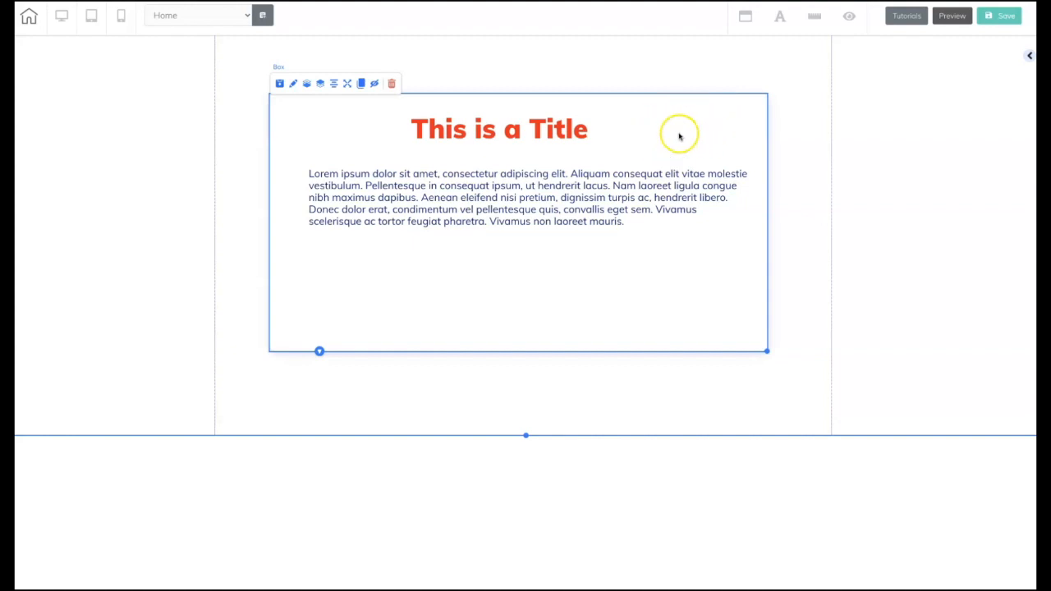
Make the box's shadow fully transparent by lowering the opacity of the shadow color to 0
double_click(709, 111)
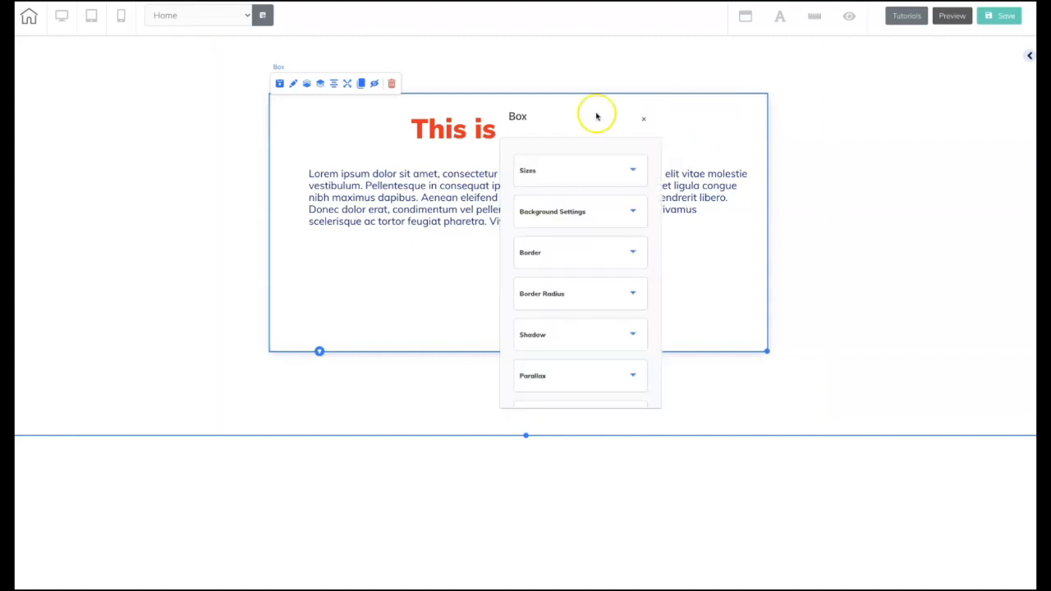
drag(556, 124, 900, 84)
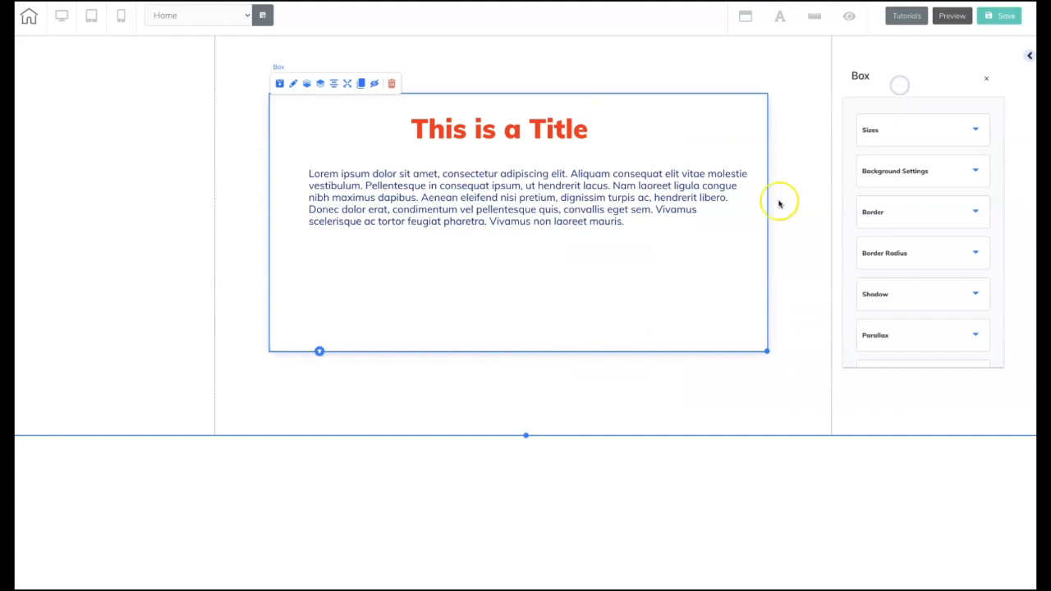
click(938, 296)
scroll(937, 296, down, 5)
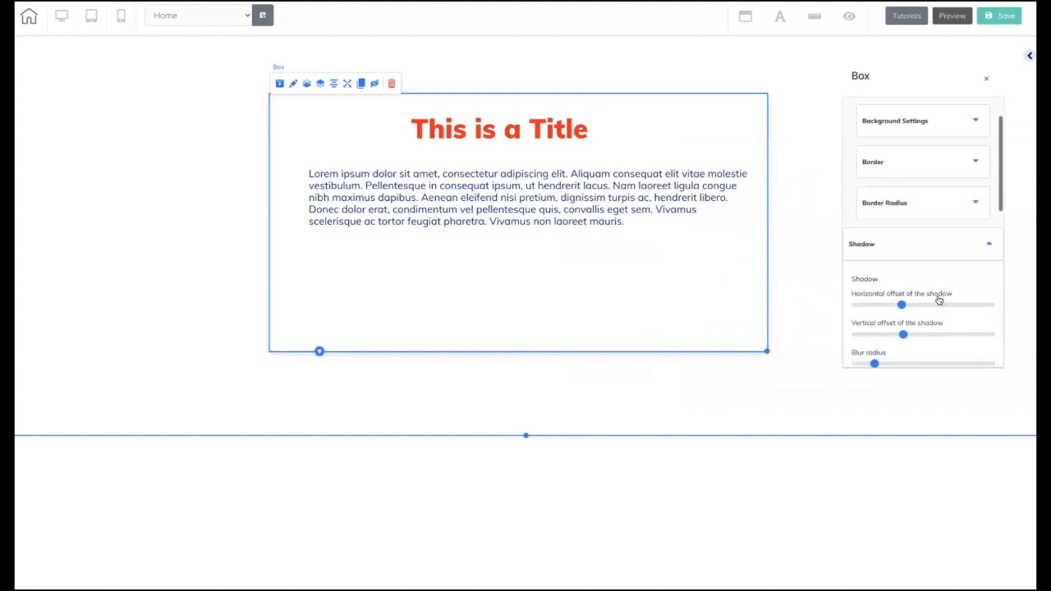
scroll(926, 191, up, 1)
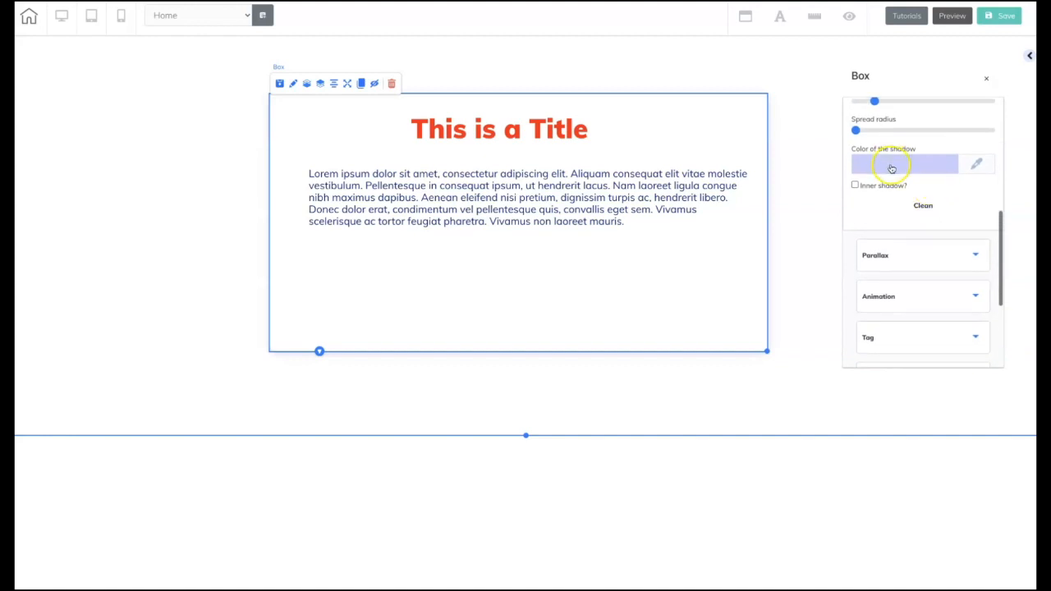
click(891, 166)
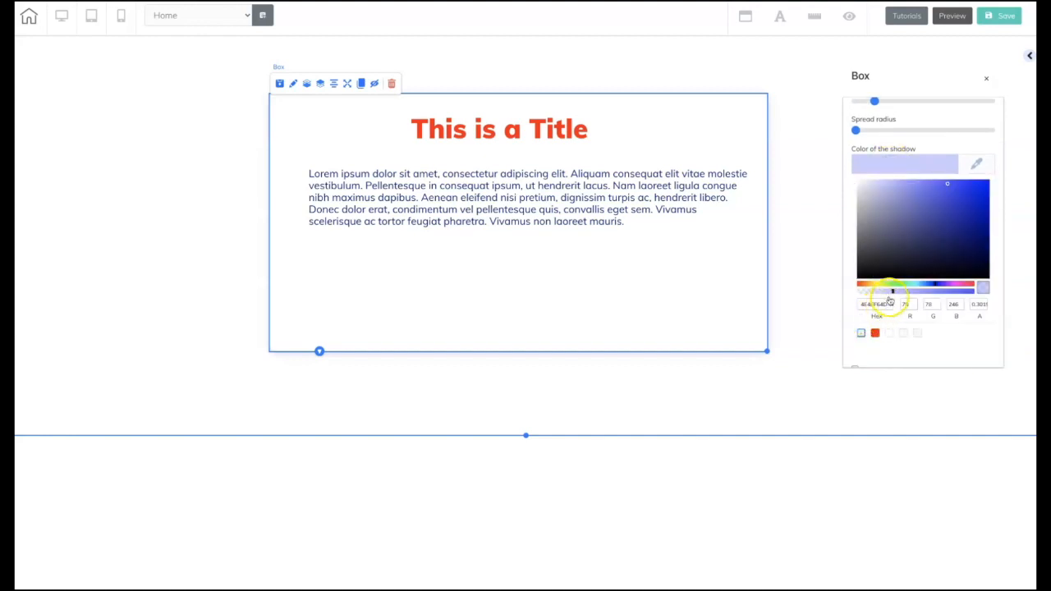
drag(892, 290, 853, 291)
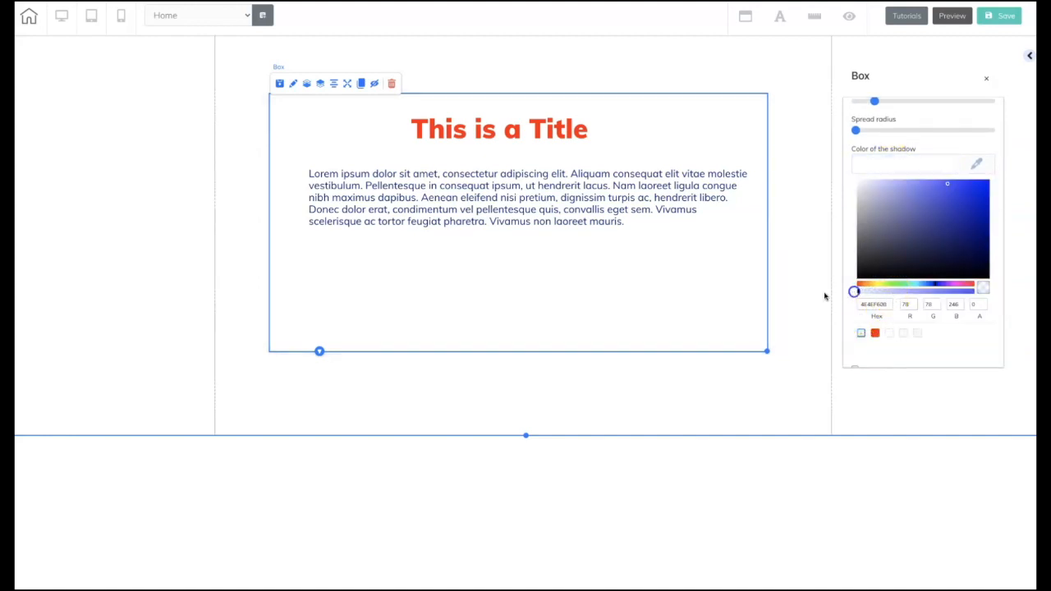
click(796, 331)
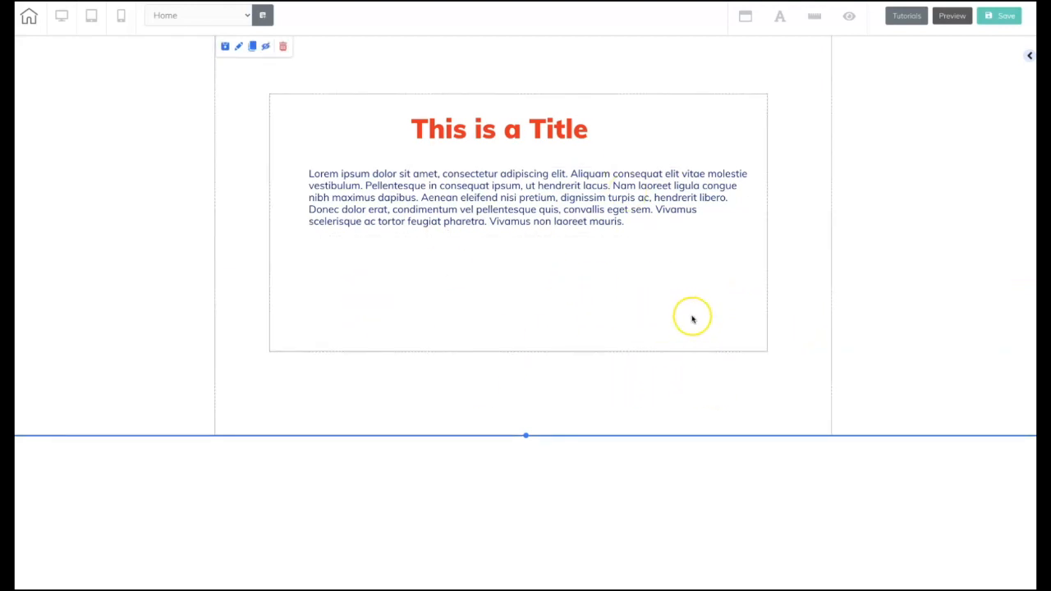
Move the box slightly up and right within the panel, and deselect it
mouse_move(672, 312)
mouse_down()
mouse_move(673, 265)
mouse_move(673, 284)
mouse_move(692, 291)
mouse_move(685, 305)
mouse_move(689, 279)
mouse_move(687, 309)
mouse_move(687, 298)
mouse_up()
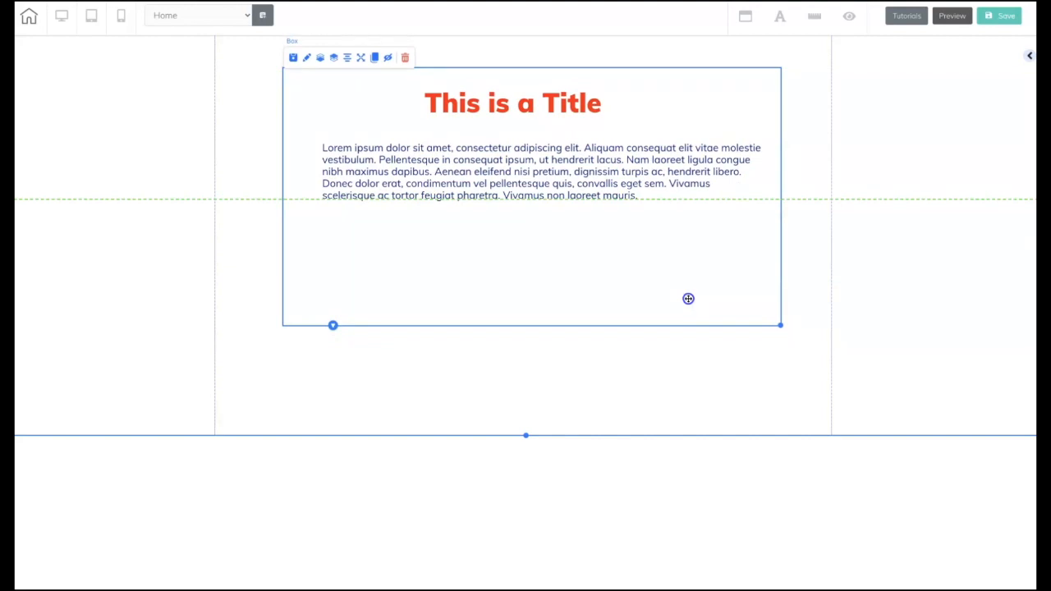
drag(688, 299, 682, 307)
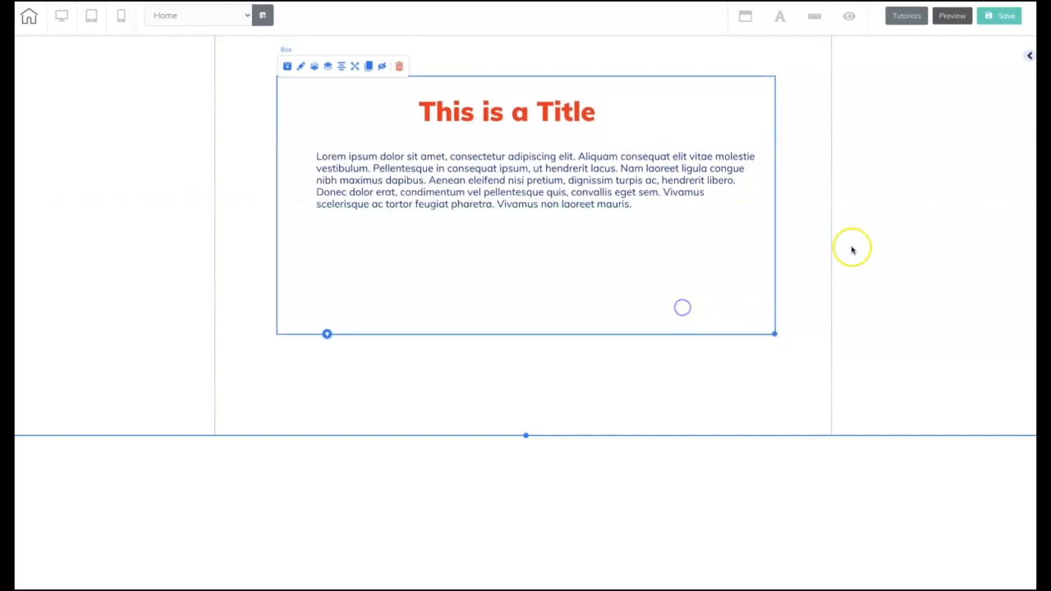
click(880, 245)
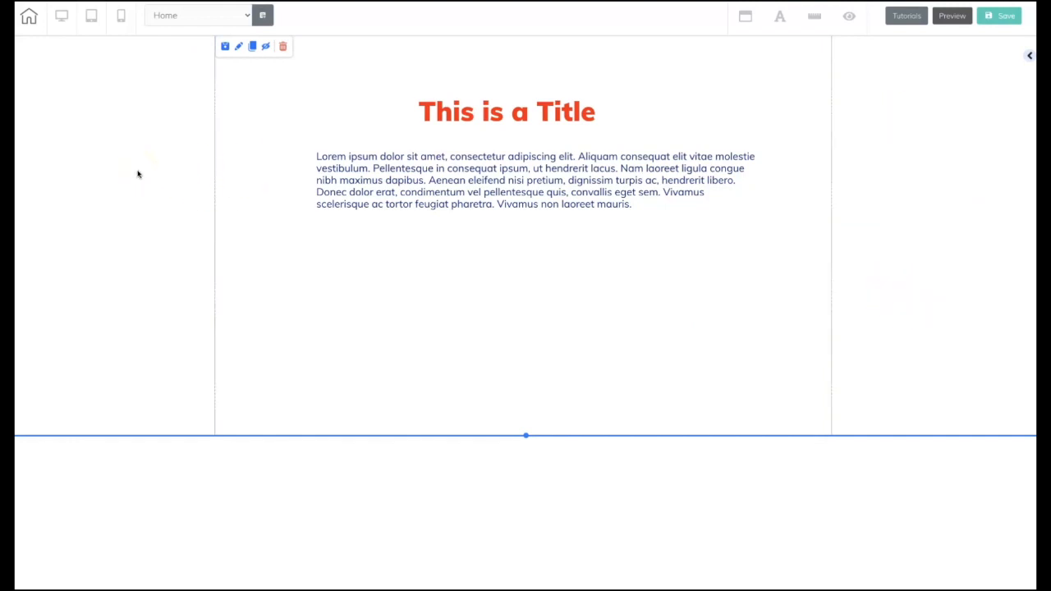
Duplicate the panel containing the title and paragraph, and delete the copy below it
click(252, 47)
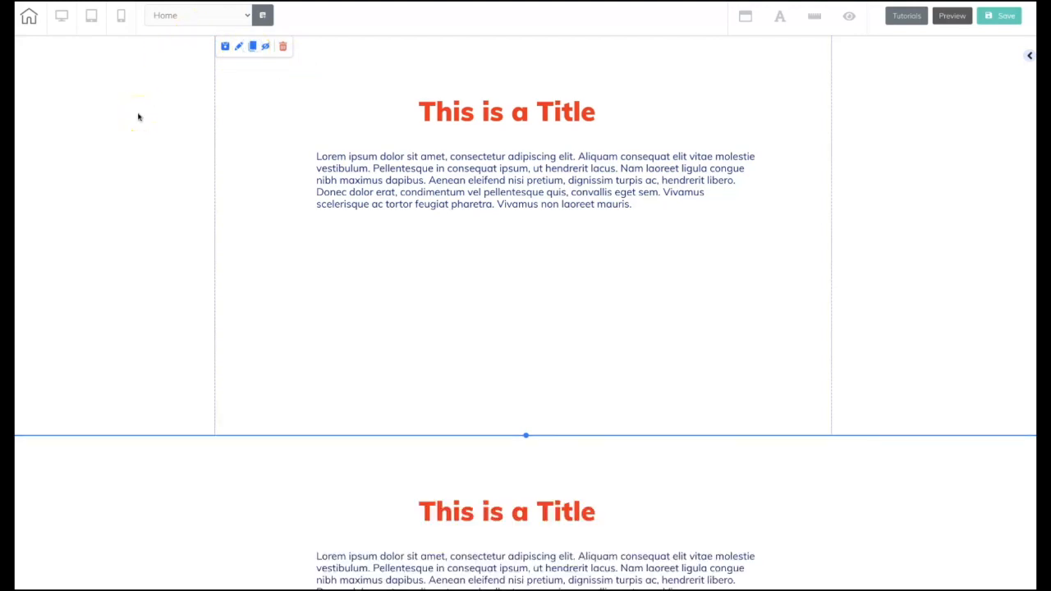
scroll(138, 117, down, 3)
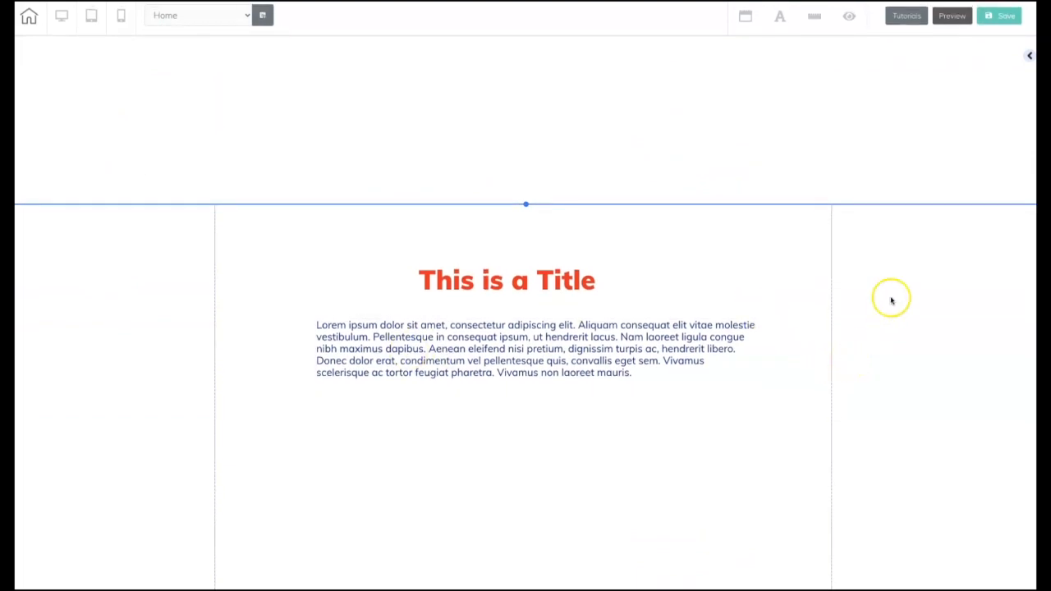
click(285, 215)
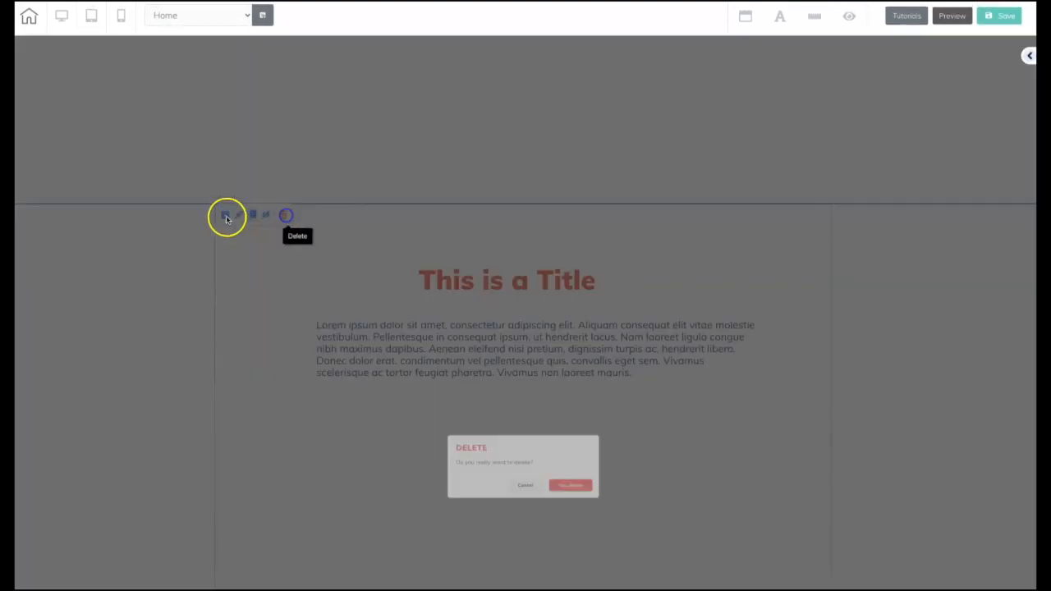
click(603, 331)
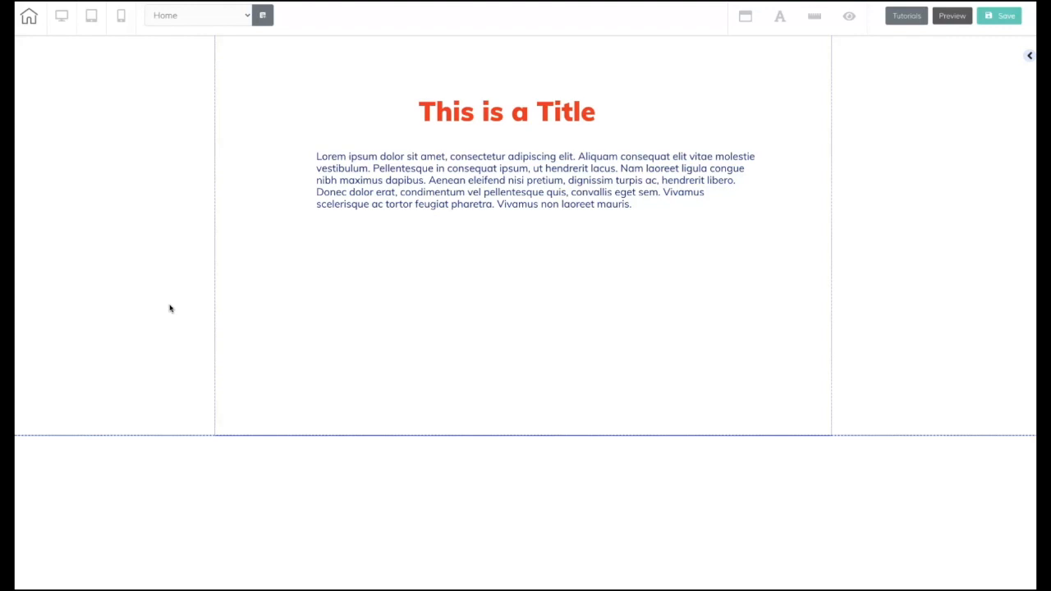
Examine the available panel and element categories, the settings area, and the personal panels and elements
click(1029, 57)
click(928, 97)
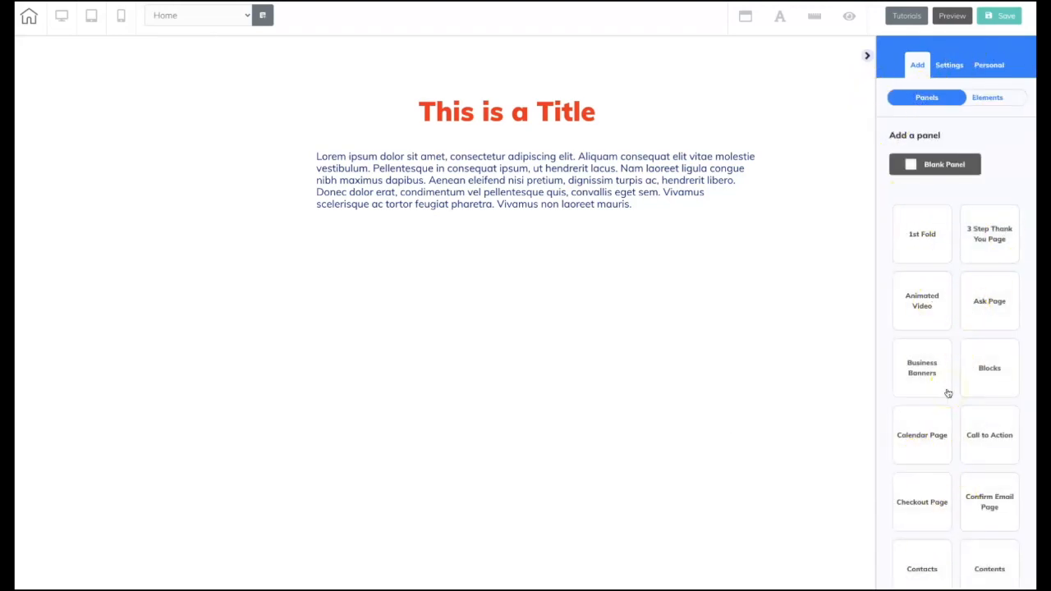
click(963, 108)
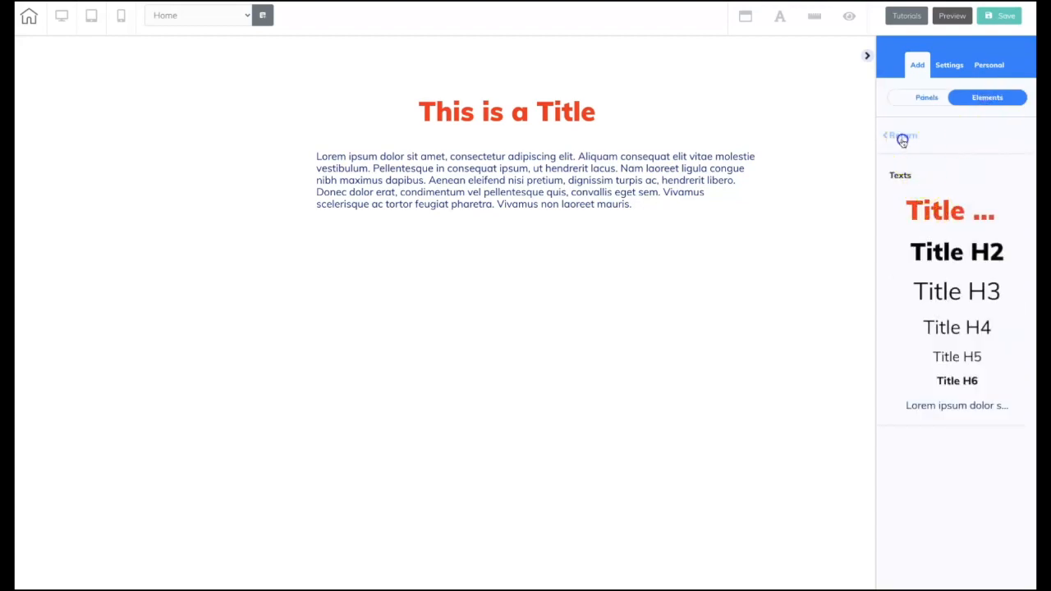
click(902, 138)
scroll(969, 378, down, 6)
scroll(968, 379, down, 2)
scroll(968, 379, up, 10)
click(950, 66)
click(1001, 71)
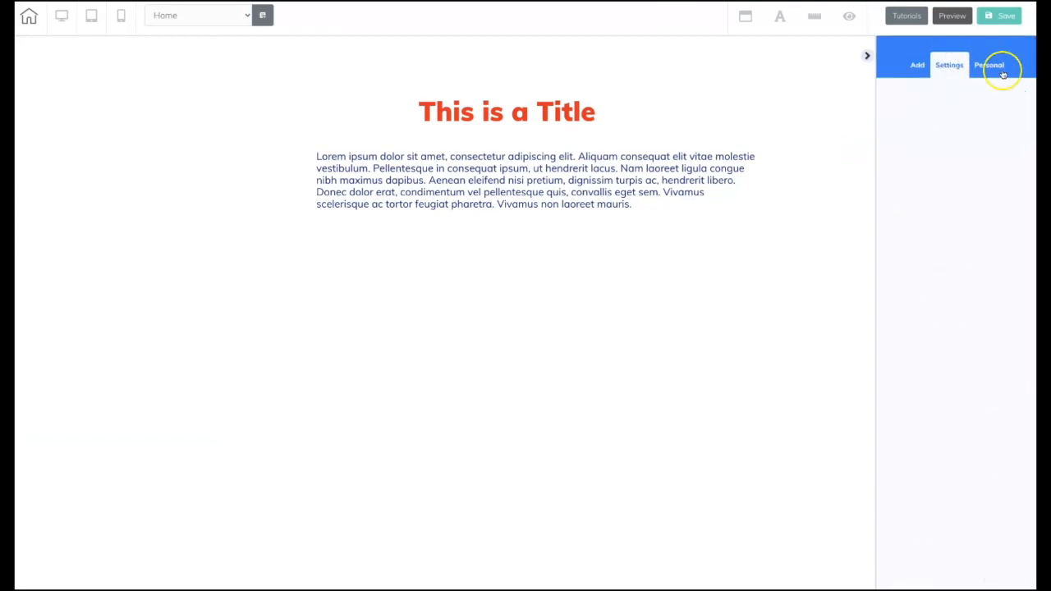
click(926, 98)
click(1003, 98)
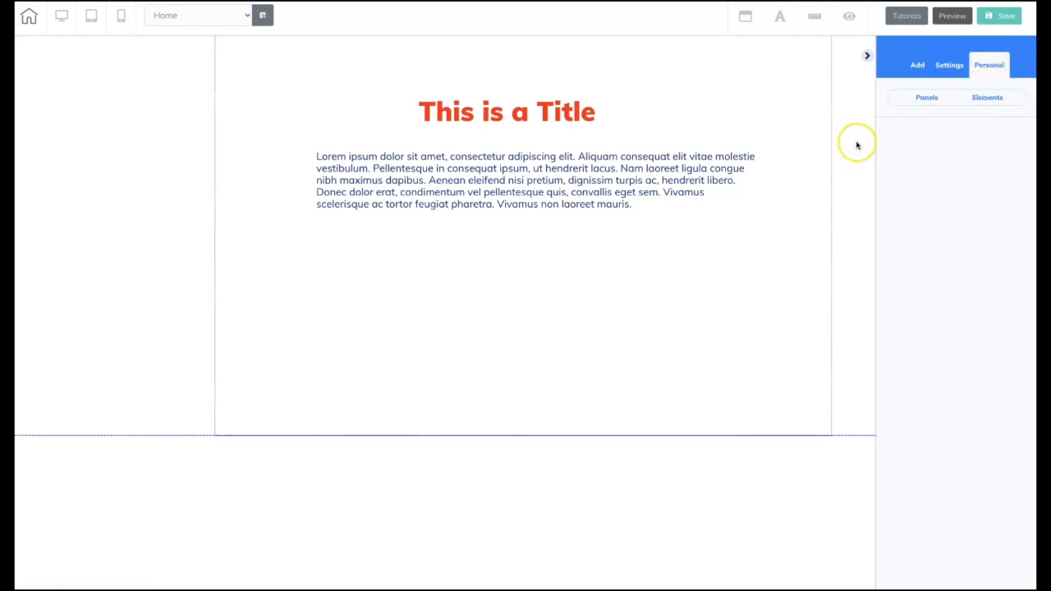